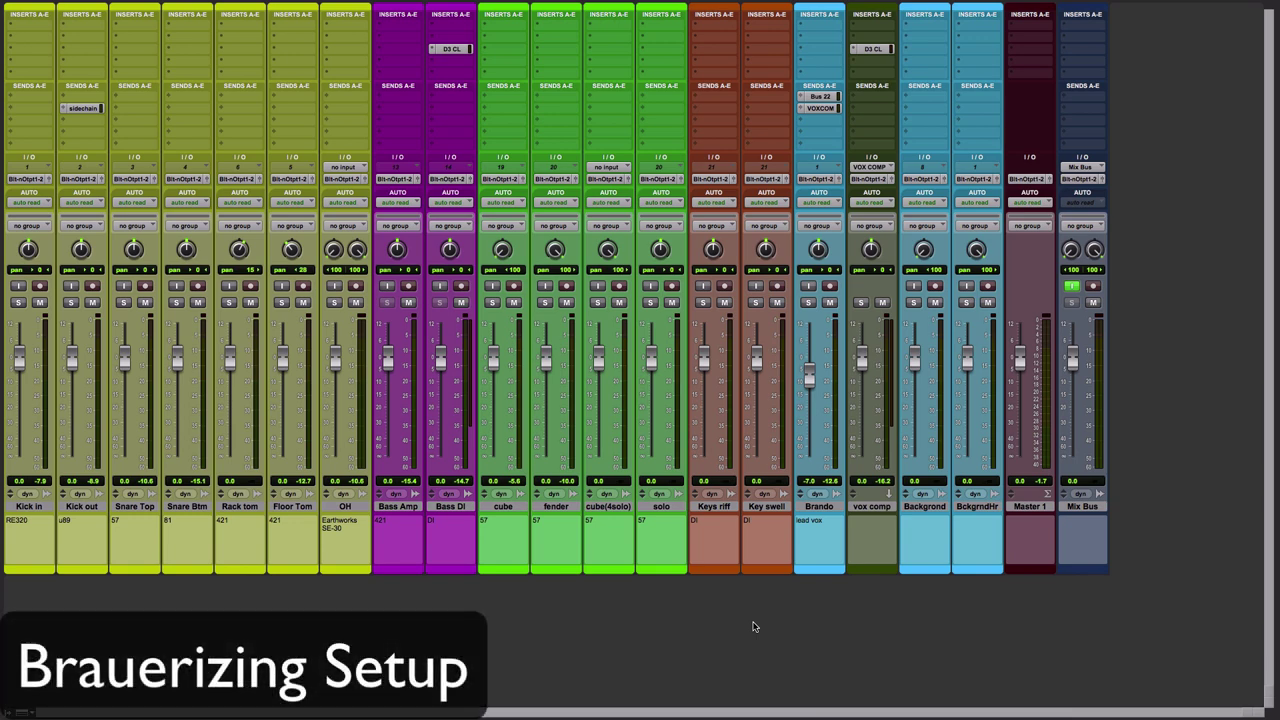
Step: Create four new stereo aux input tracks
{"action": "key", "text": "ctrl+shift+n"}
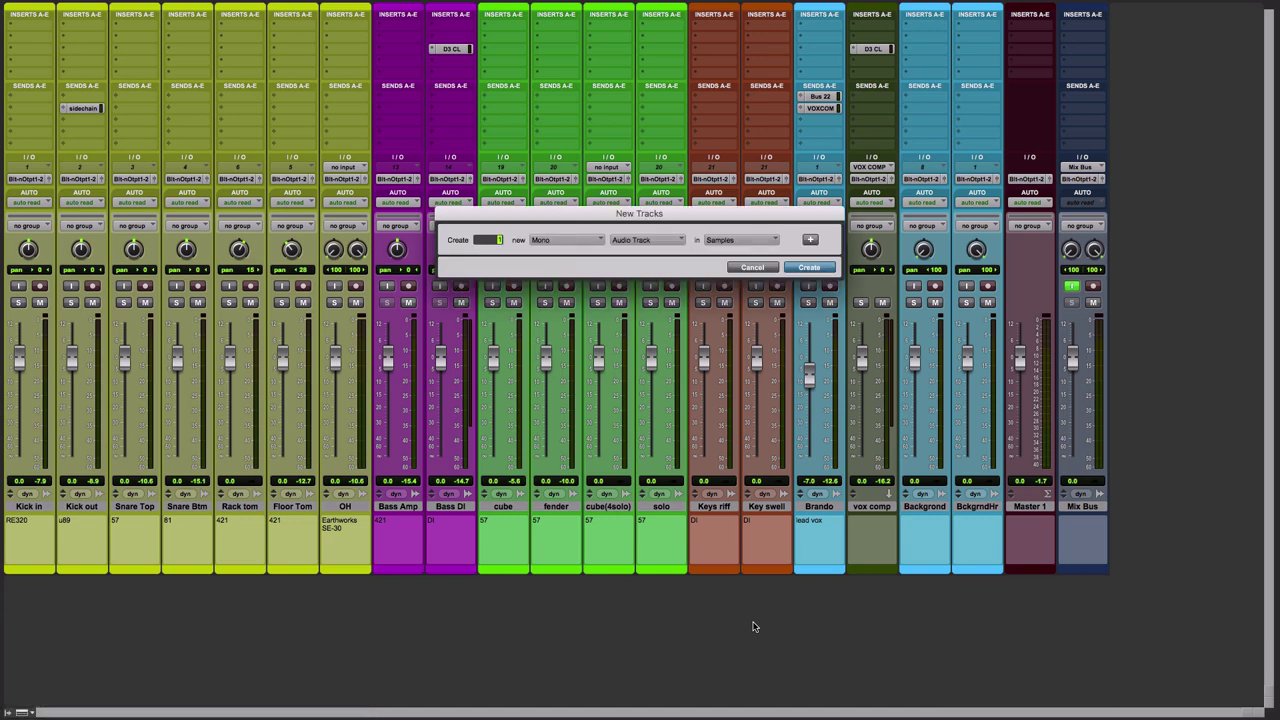
{"action": "key", "text": "ctrl+Down"}
{"action": "key", "text": "ctrl+Right"}
{"action": "key", "text": "Return"}
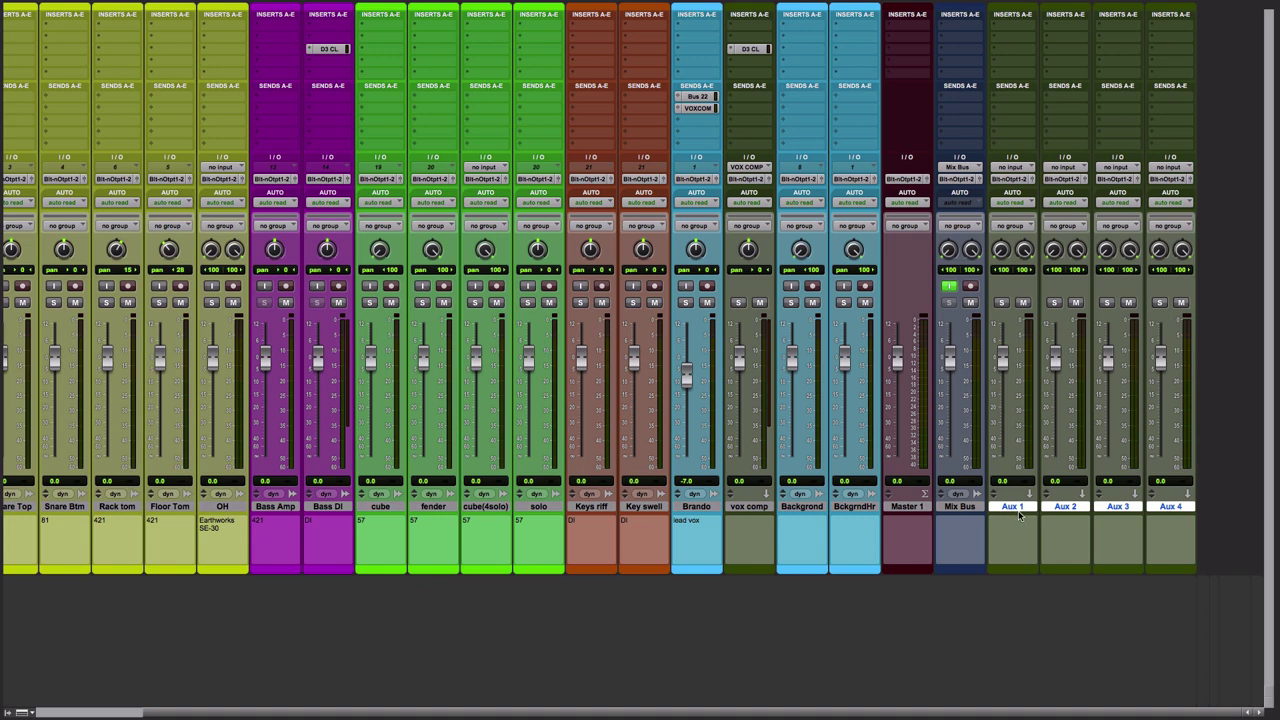
Step: Rename the four aux tracks A, B, C and D
{"action": "double_click", "coordinate": [1015, 510]}
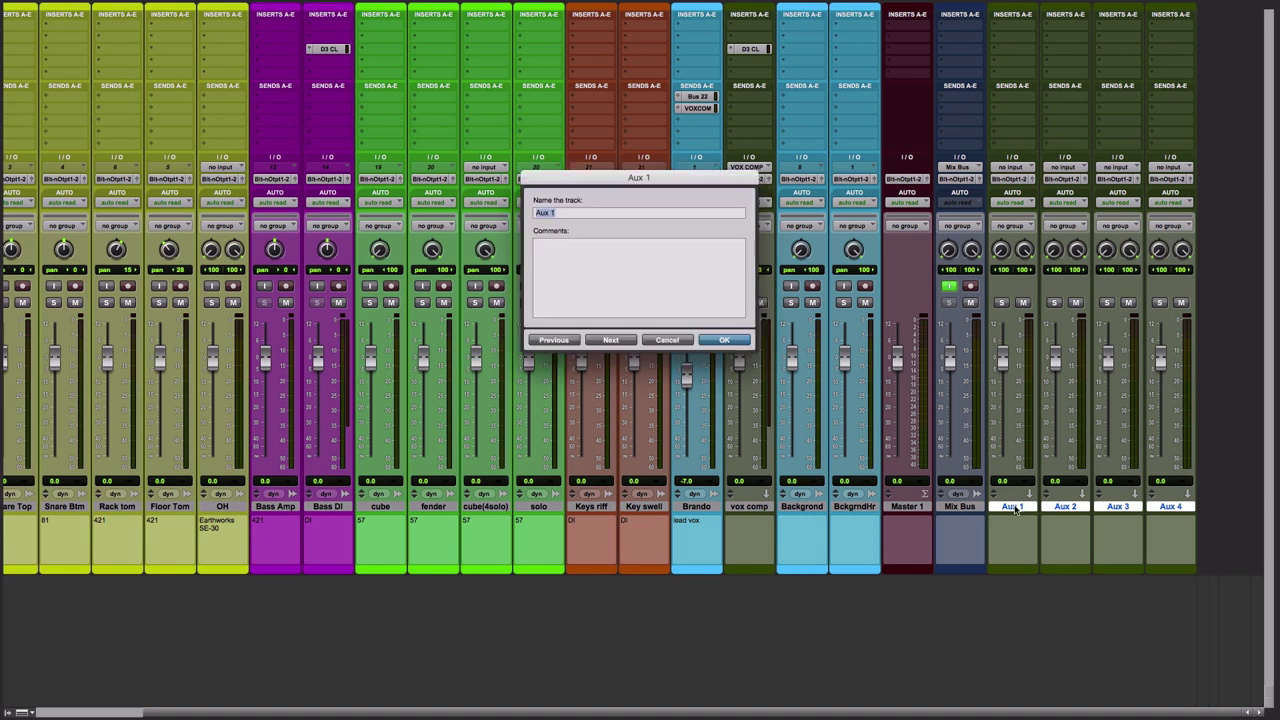
{"action": "type", "text": "A"}
{"action": "key", "text": "super+Right"}
{"action": "type", "text": "B"}
{"action": "key", "text": "super+Right"}
{"action": "type", "text": "C"}
{"action": "key", "text": "super+Right"}
{"action": "type", "text": "D"}
{"action": "key", "text": "Return"}
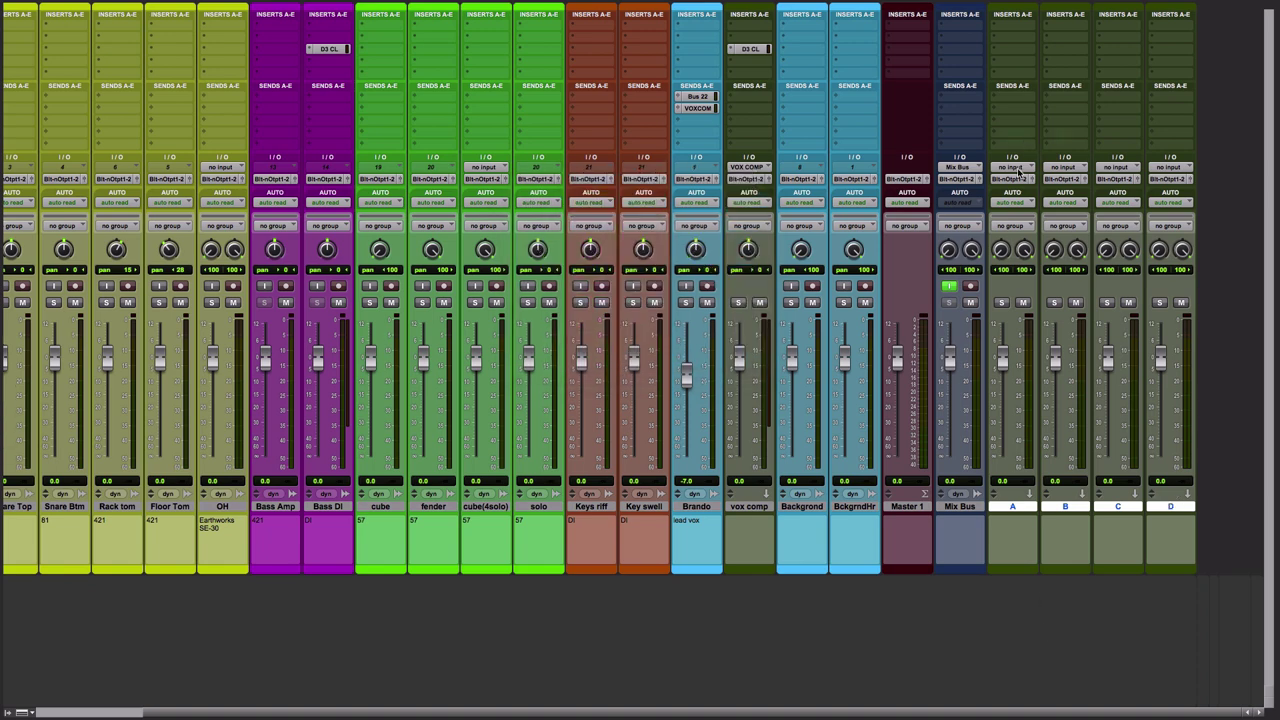
Step: Set the inputs of aux tracks A, B, C and D to stereo buses A, B, C and D
{"action": "left_click", "coordinate": [1020, 166]}
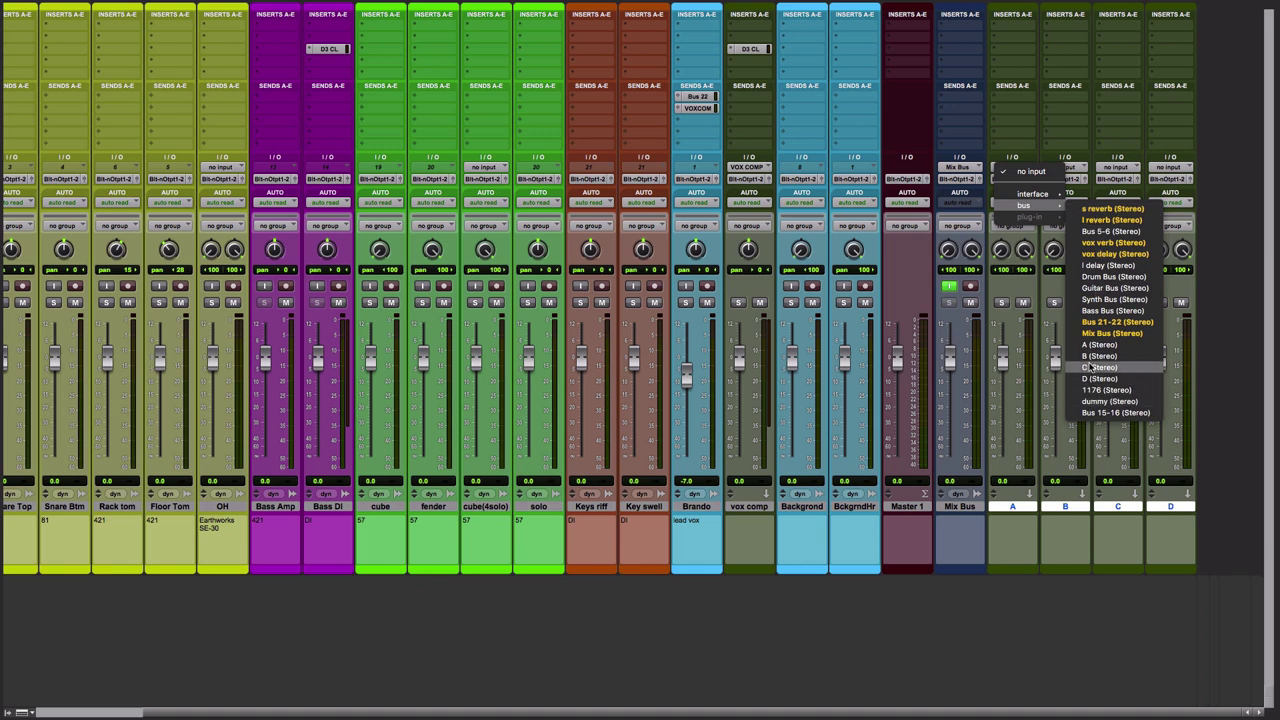
{"action": "left_click", "coordinate": [1042, 204]}
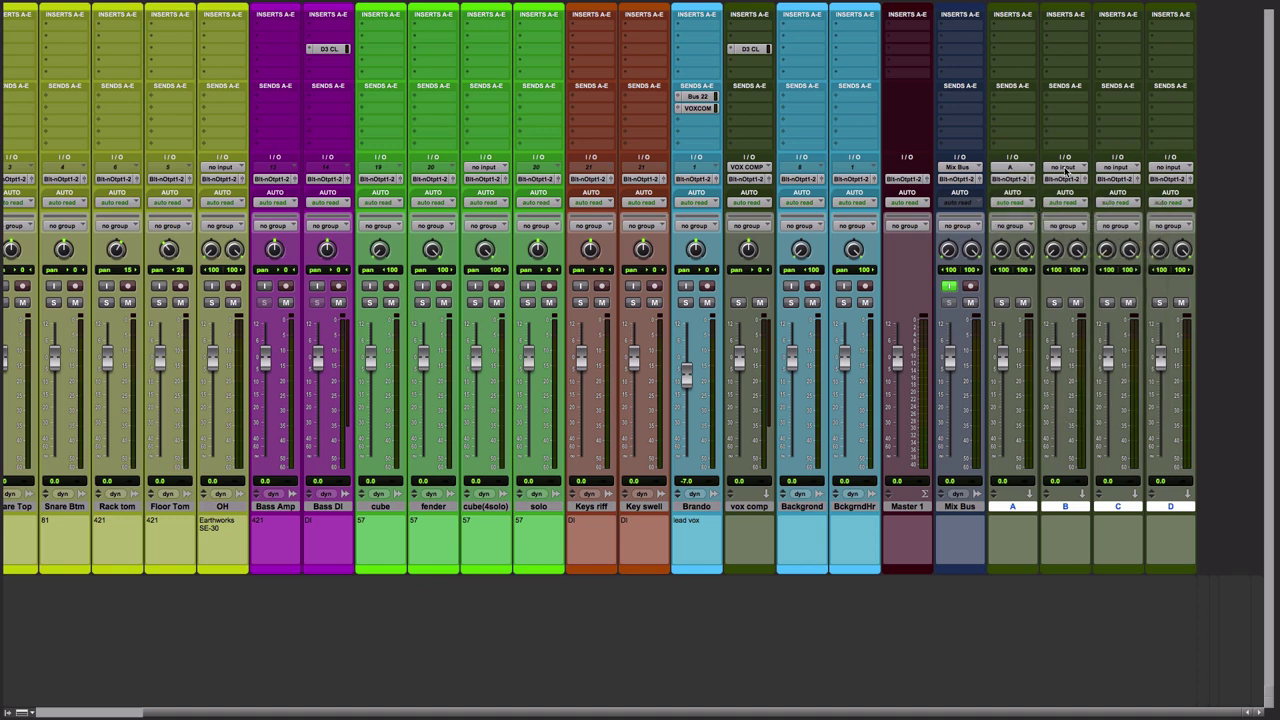
{"action": "left_click", "coordinate": [1065, 167]}
{"action": "mouse_move", "coordinate": [1077, 205]}
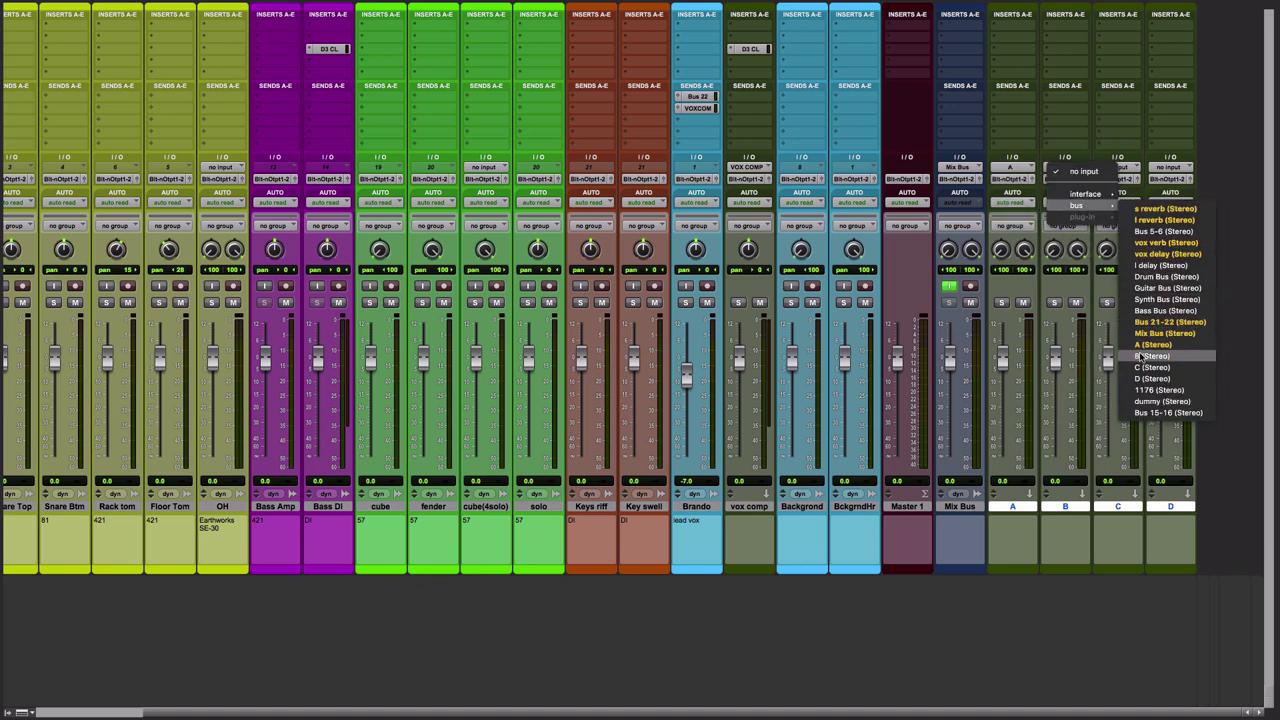
{"action": "left_click", "coordinate": [1150, 356]}
{"action": "left_click", "coordinate": [1125, 168]}
{"action": "mouse_move", "coordinate": [1131, 205]}
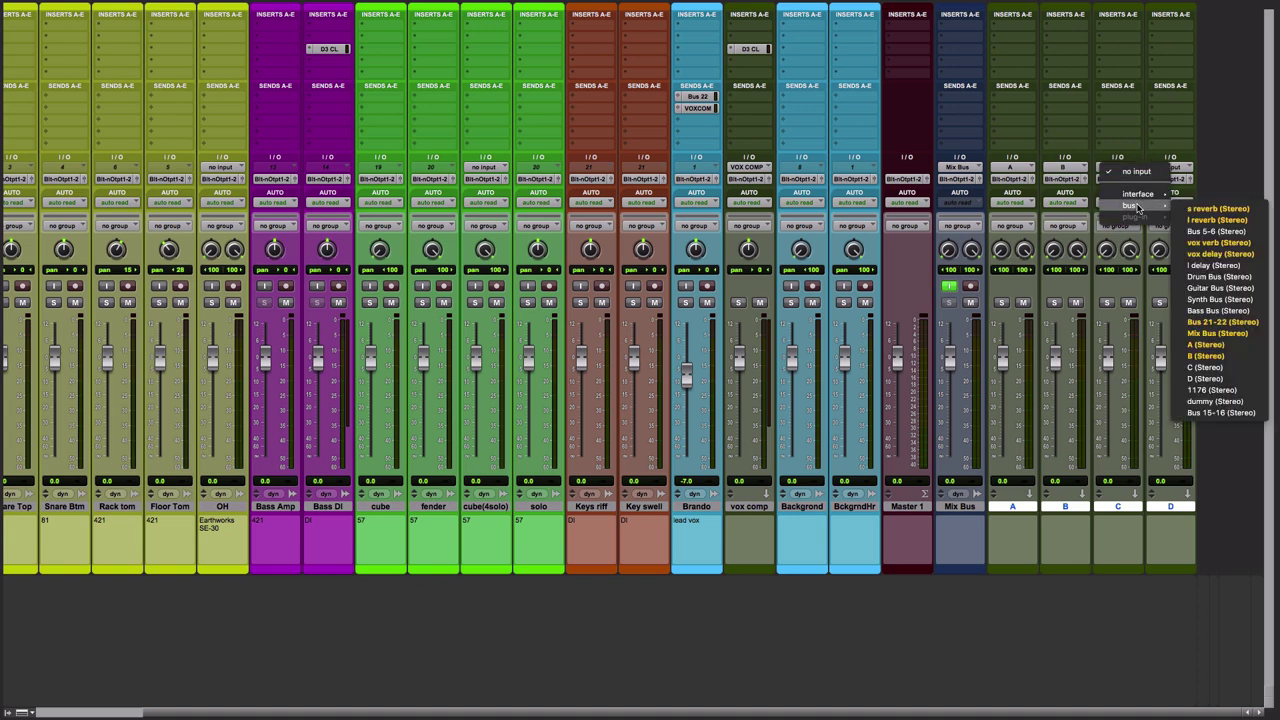
{"action": "left_click", "coordinate": [1187, 367]}
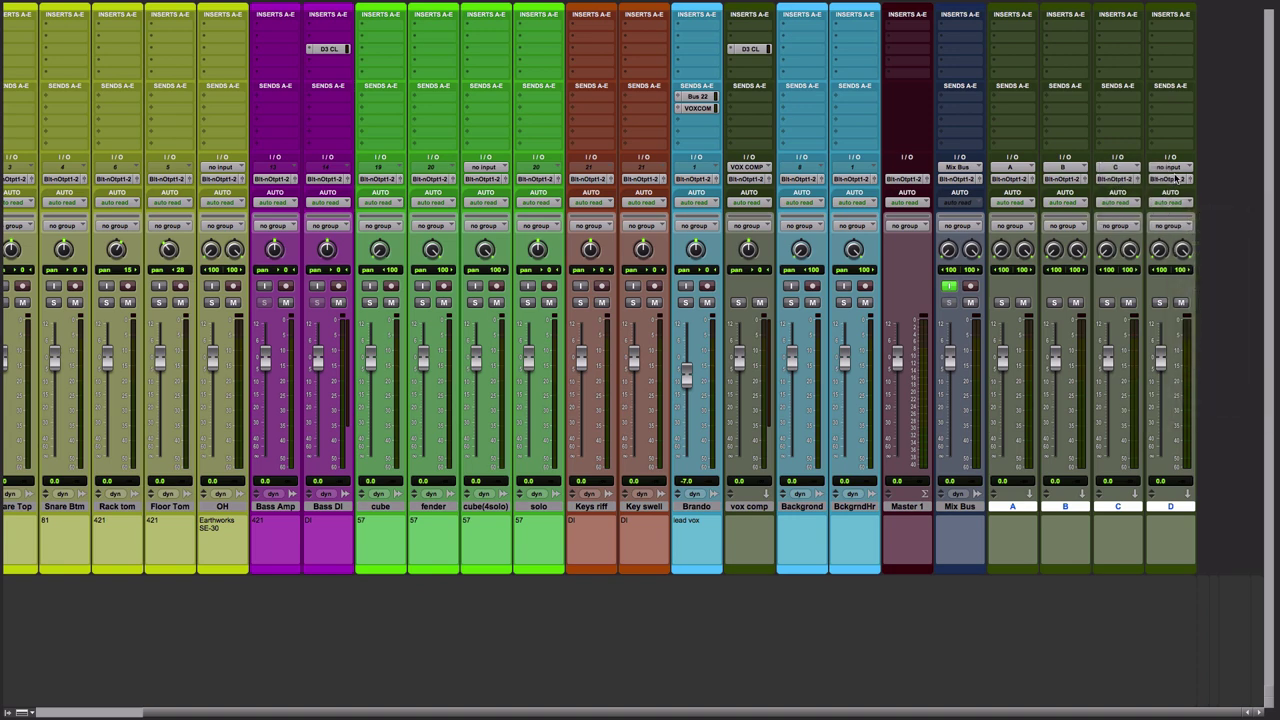
{"action": "left_click", "coordinate": [1170, 167]}
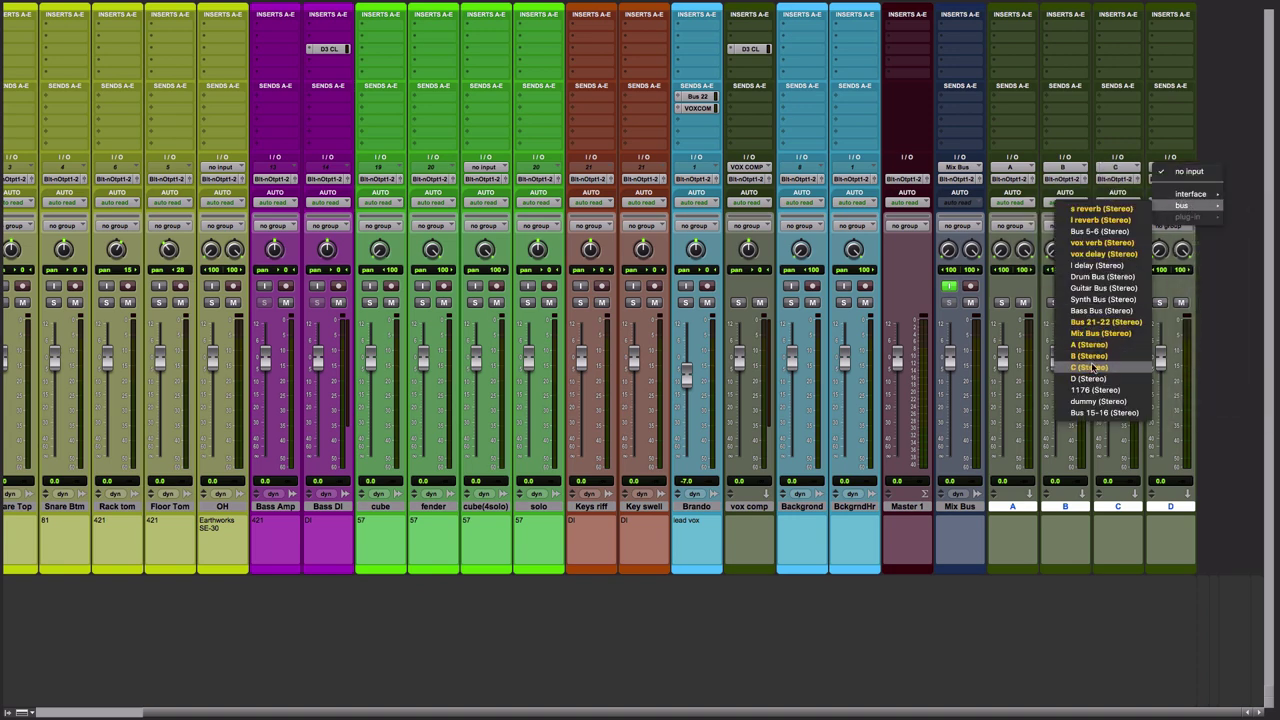
{"action": "left_click", "coordinate": [1090, 378]}
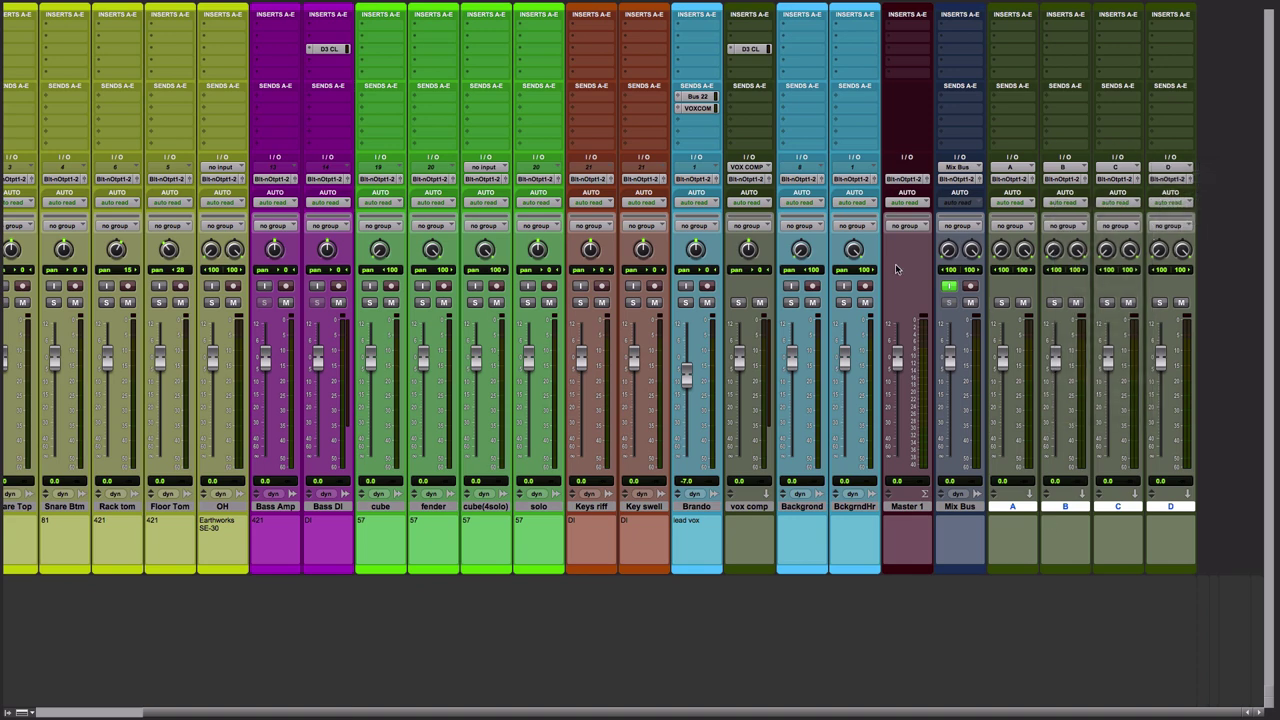
Step: Route the Kick in through Key swell tracks to the dummy bus
{"action": "scroll", "coordinate": [676, 252], "scroll_direction": "left", "scroll_amount": 3}
{"action": "scroll", "coordinate": [676, 252], "scroll_direction": "left", "scroll_amount": 2}
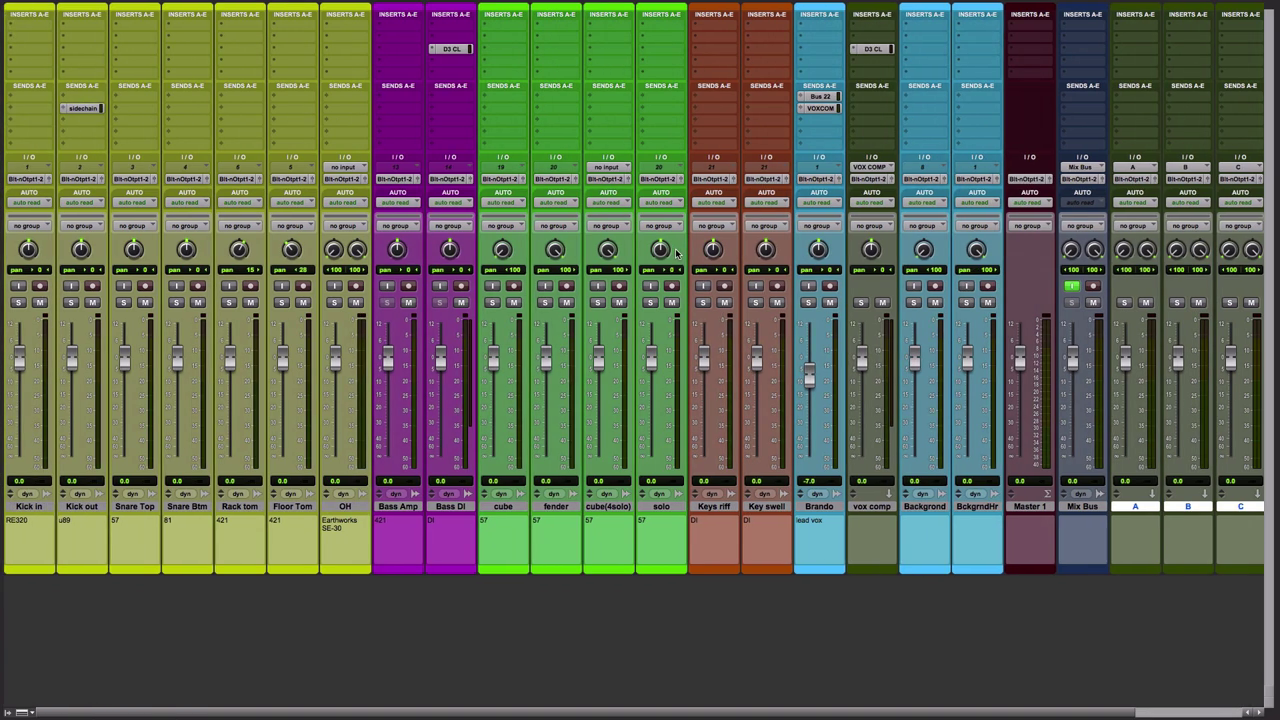
{"action": "left_click", "coordinate": [28, 507]}
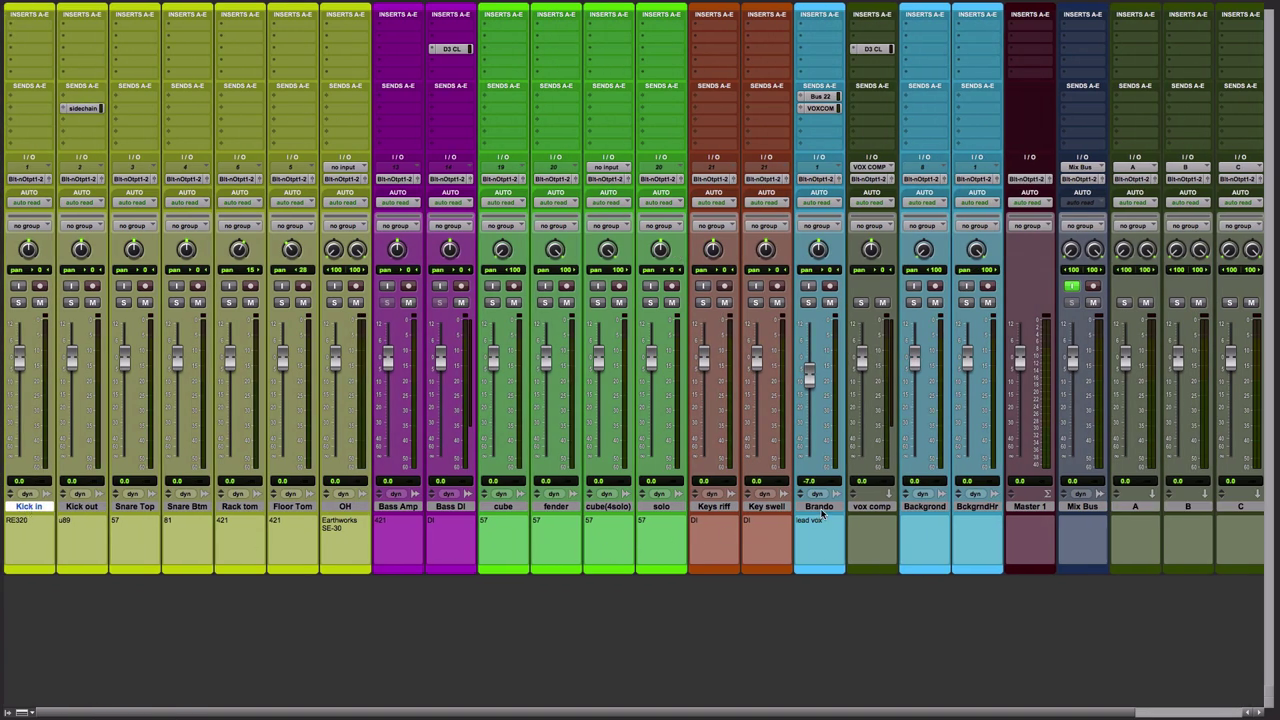
{"action": "left_click", "coordinate": [778, 508], "text": "shift"}
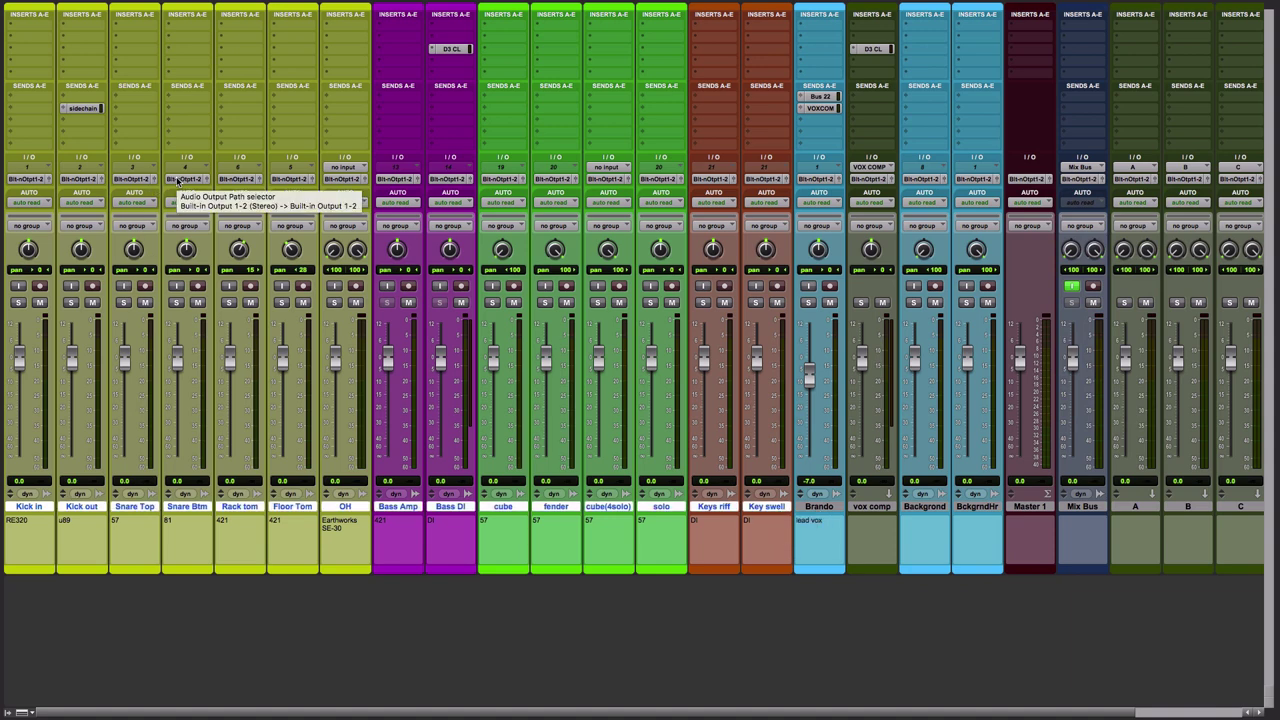
{"action": "left_click", "coordinate": [206, 180]}
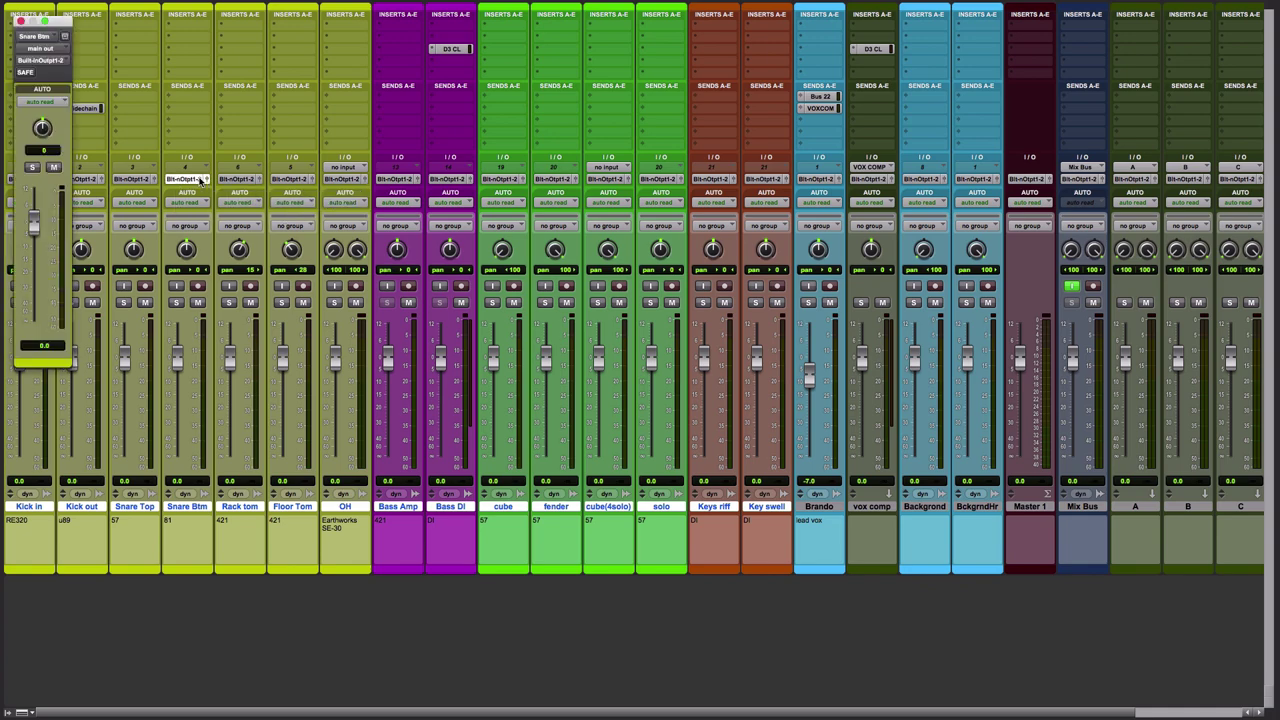
{"action": "left_click", "coordinate": [203, 180]}
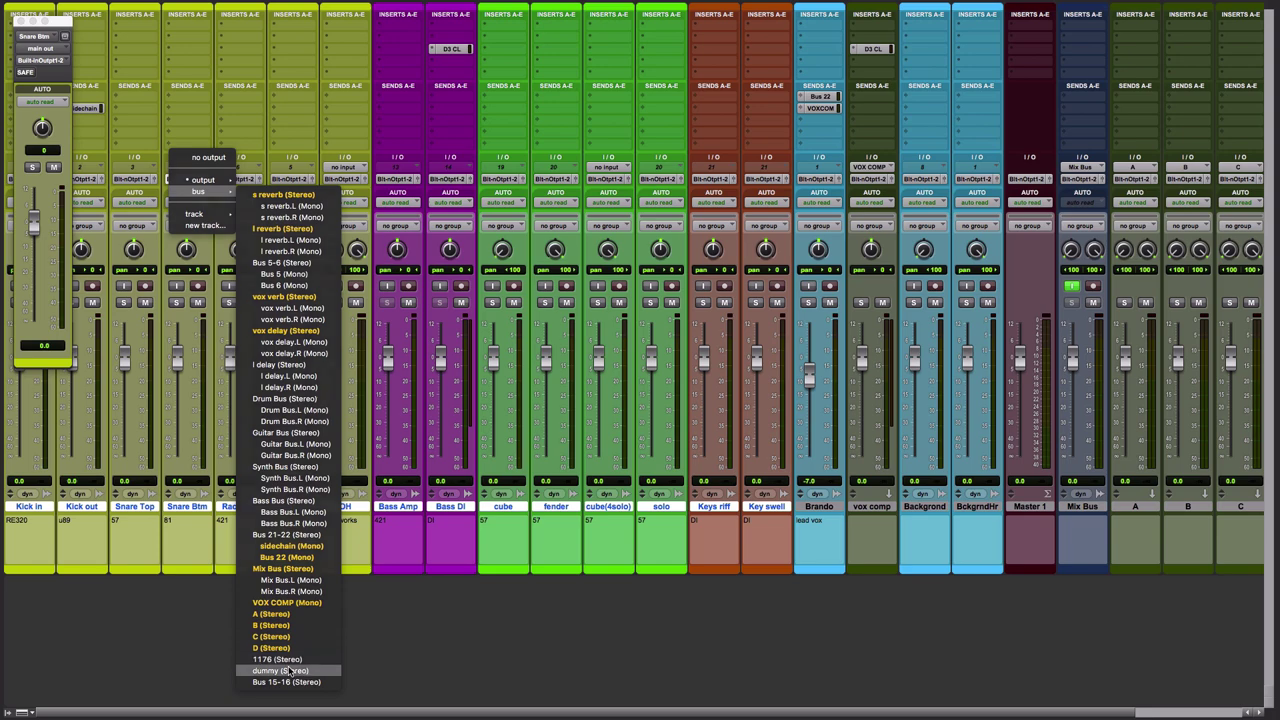
{"action": "left_click", "coordinate": [288, 671], "text": "alt+shift"}
{"action": "left_click", "coordinate": [20, 20]}
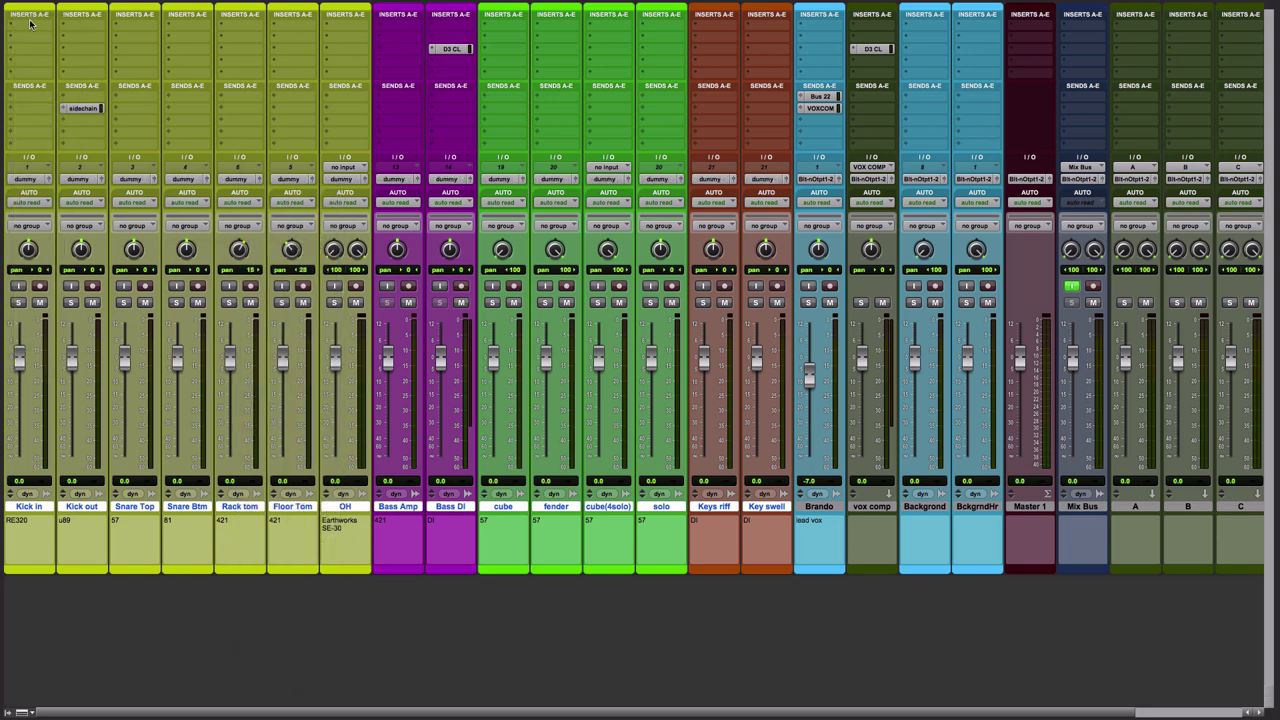
Step: Route the Backgrond and BckgrndHr vocal tracks to the dummy bus
{"action": "scroll", "coordinate": [445, 188], "scroll_direction": "right", "scroll_amount": 3}
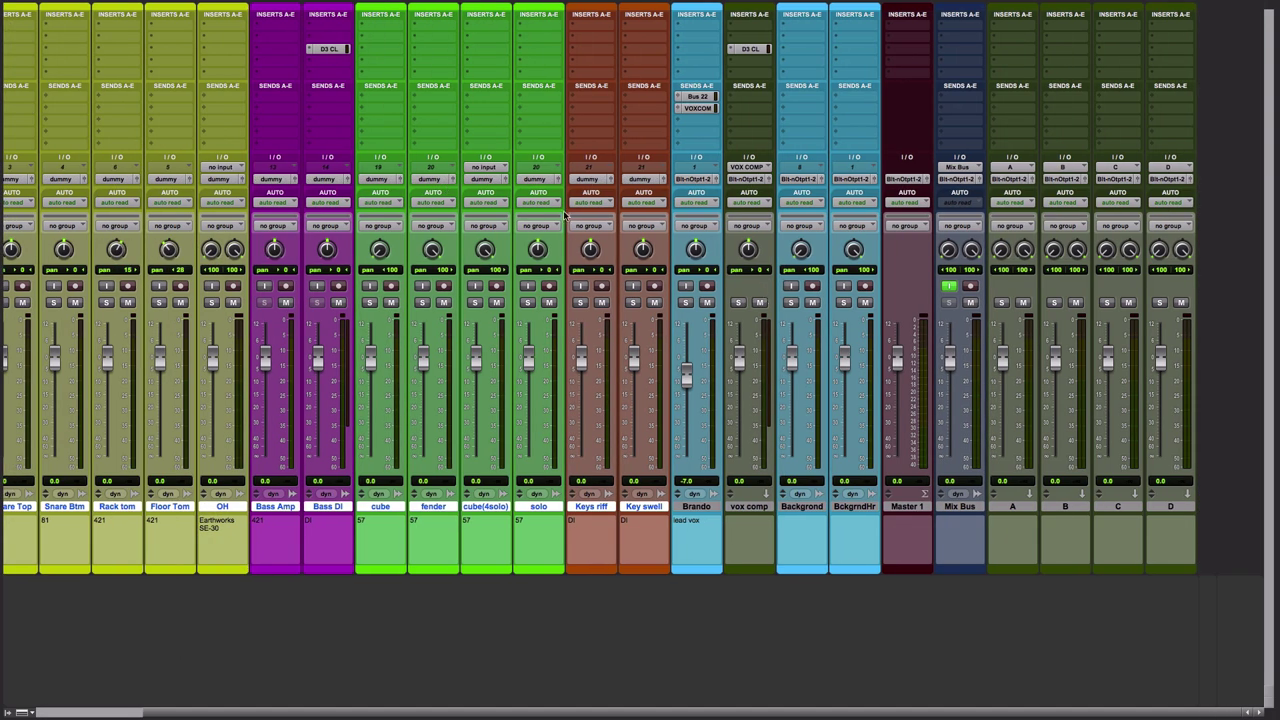
{"action": "left_click", "coordinate": [808, 507]}
{"action": "left_click", "coordinate": [860, 508], "text": "shift"}
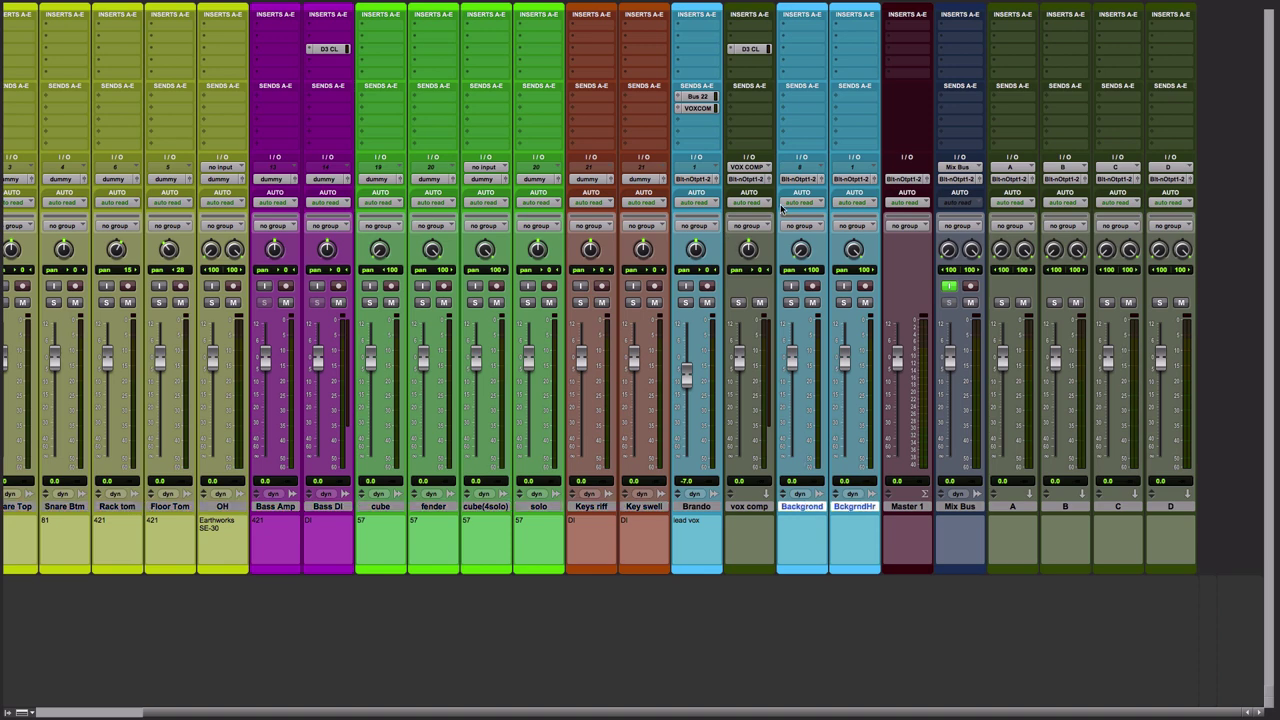
{"action": "left_click", "coordinate": [810, 180]}
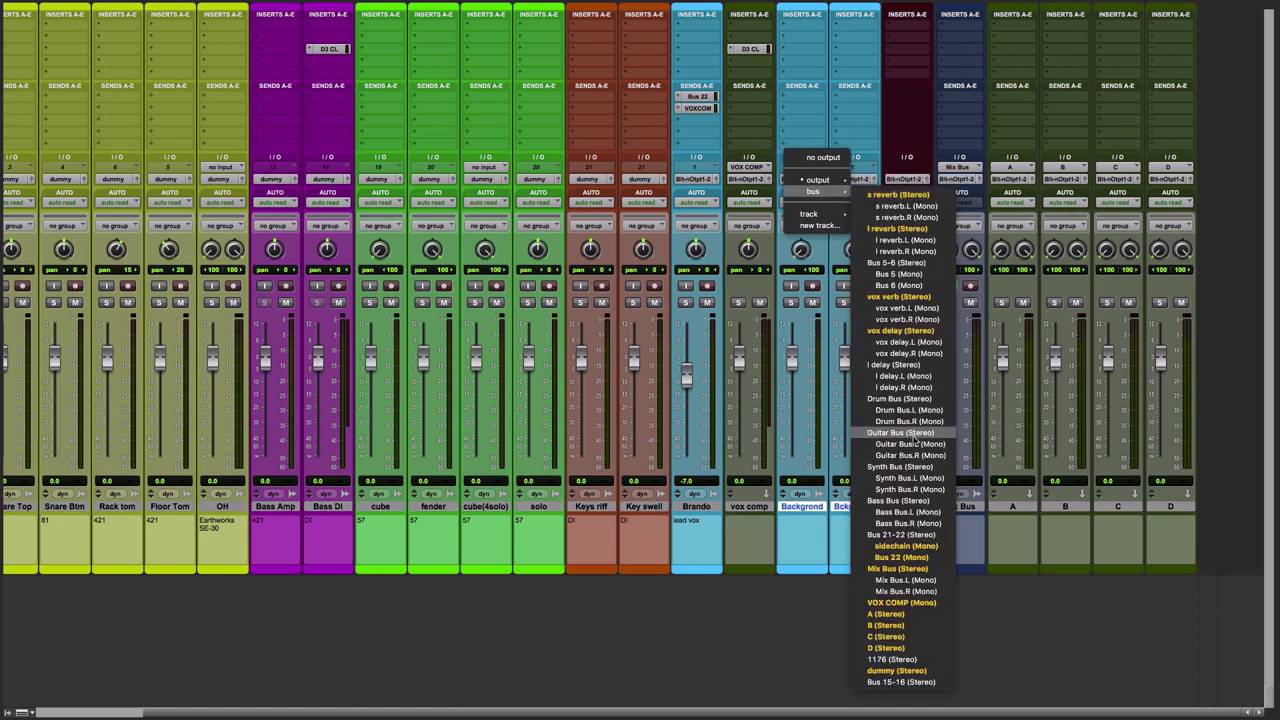
{"action": "mouse_move", "coordinate": [814, 191]}
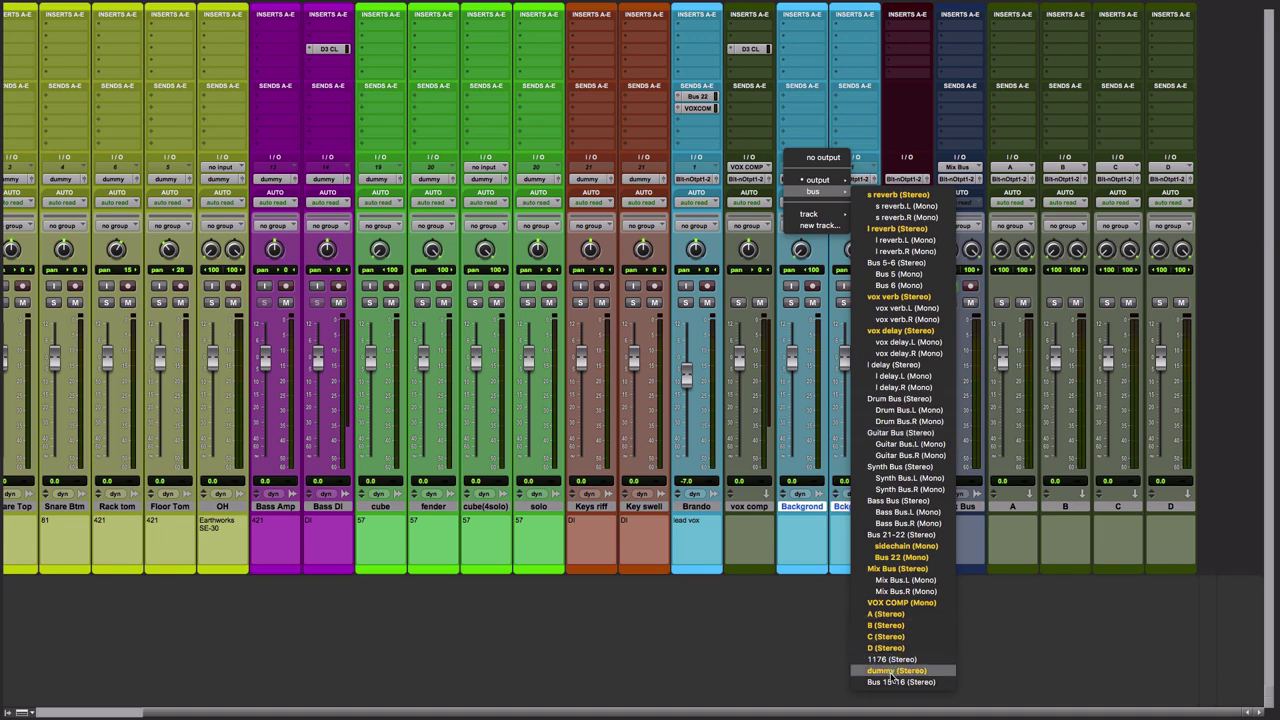
{"action": "left_click", "coordinate": [890, 671]}
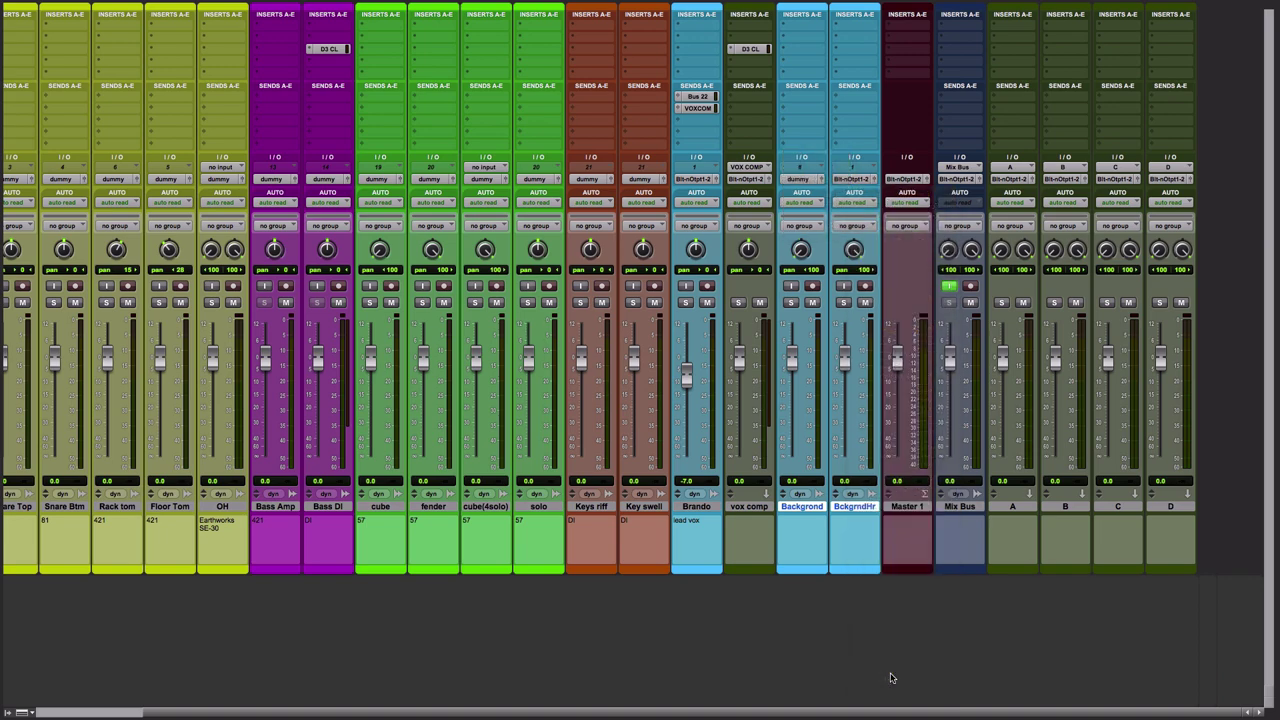
Step: Route the Brando and vox comp tracks to Mix Bus
{"action": "left_click", "coordinate": [703, 508]}
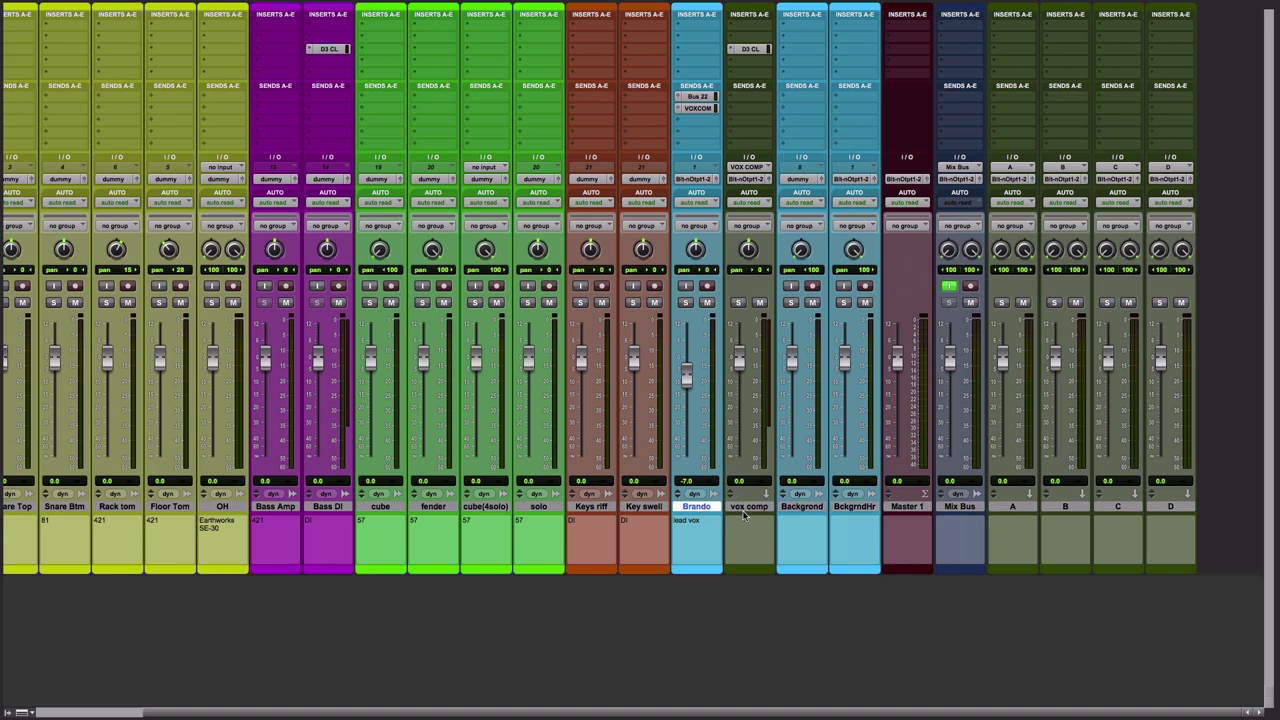
{"action": "left_click", "coordinate": [745, 510], "text": "shift"}
{"action": "left_click", "coordinate": [700, 180]}
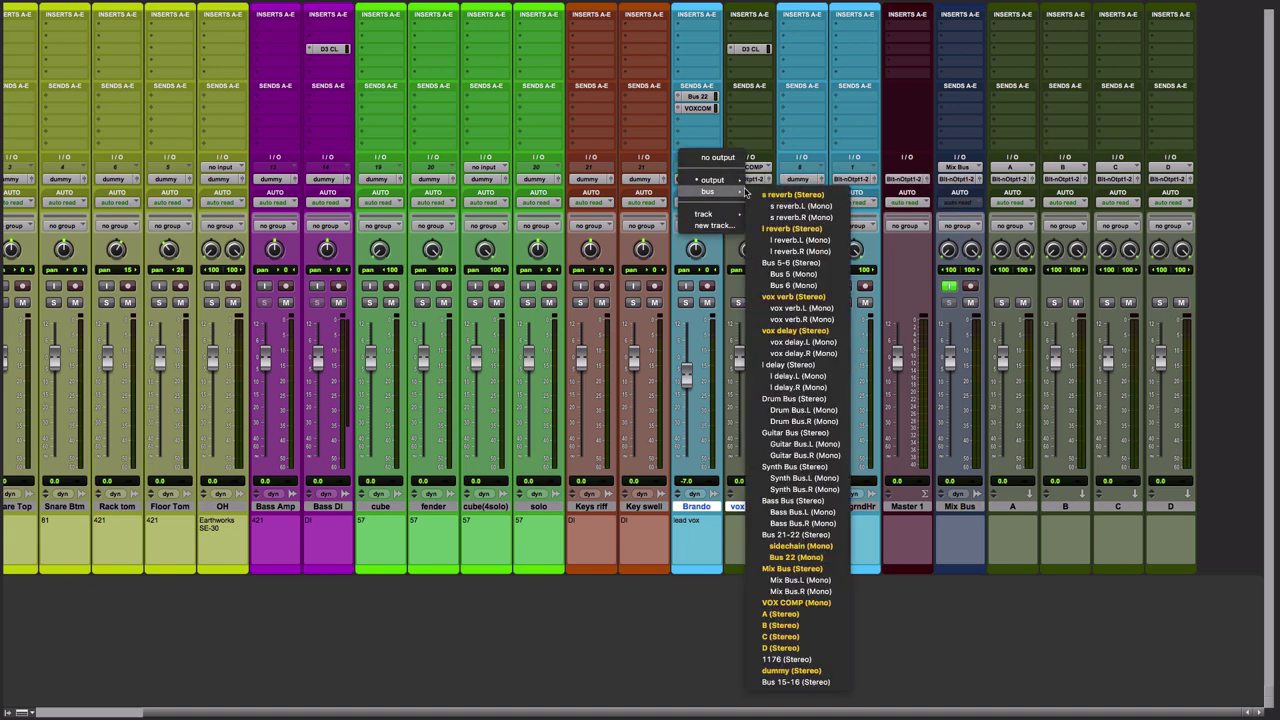
{"action": "mouse_move", "coordinate": [708, 191]}
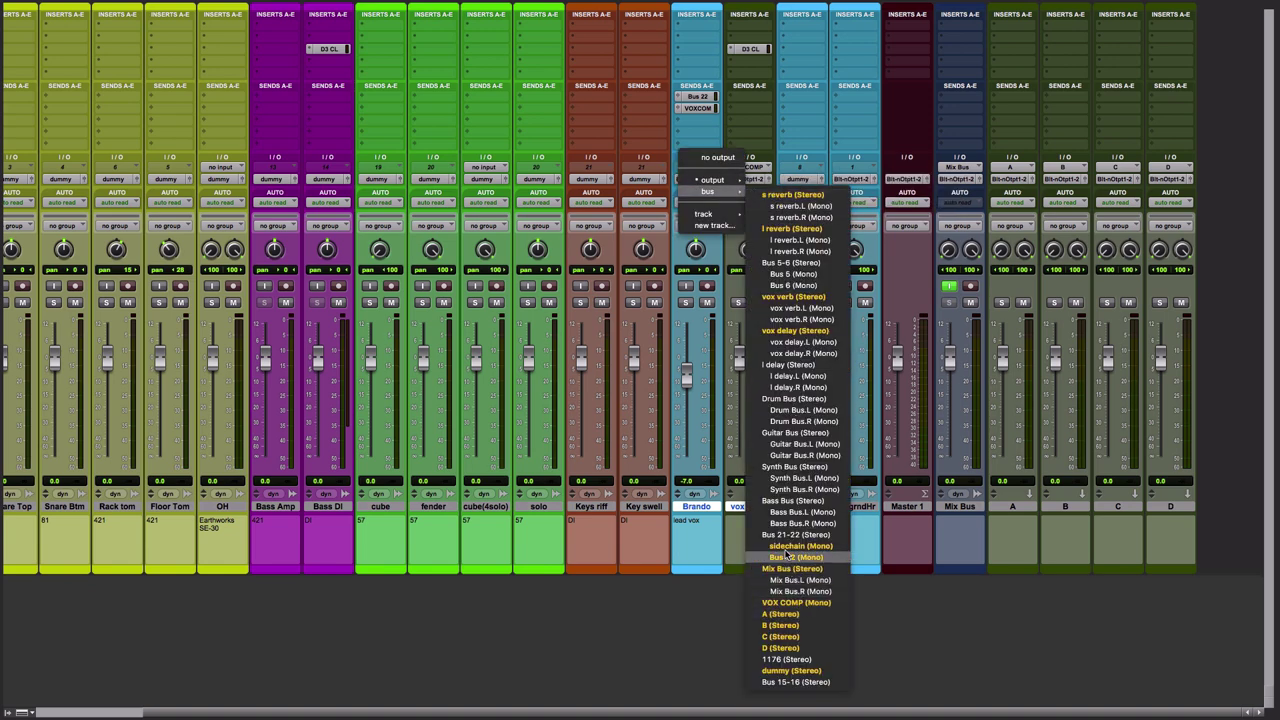
{"action": "left_click", "coordinate": [780, 568]}
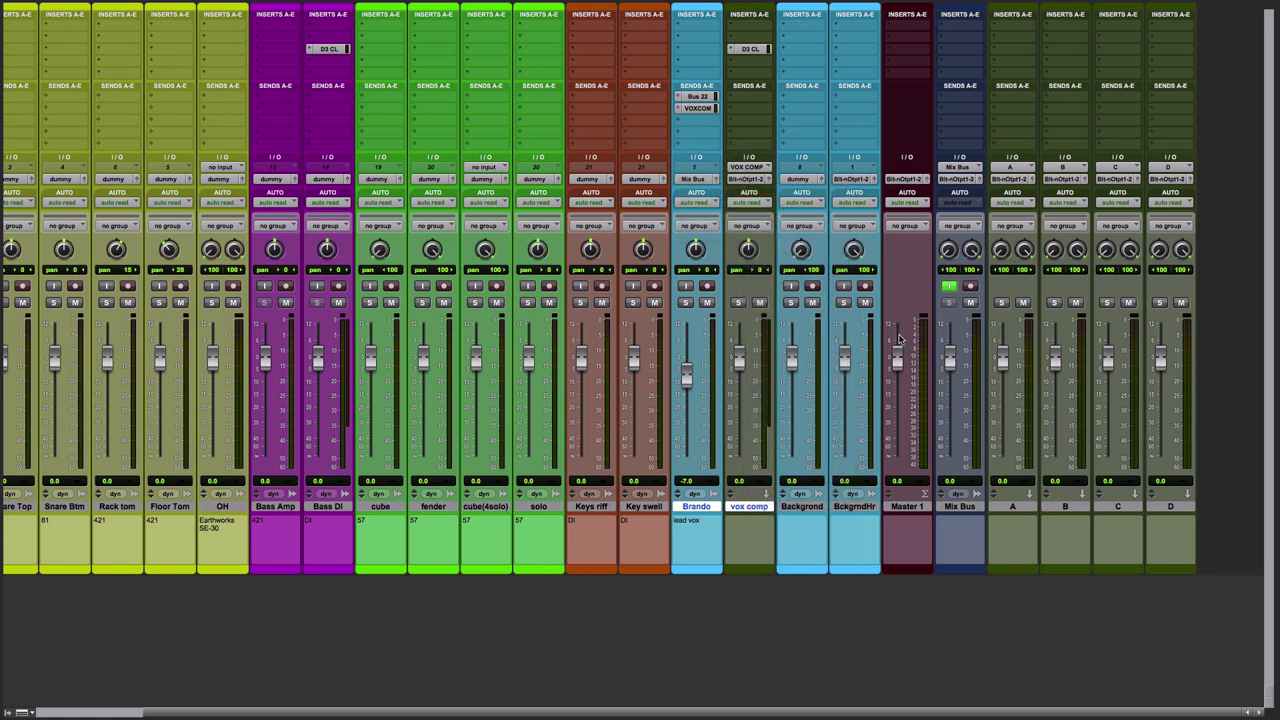
Step: Route aux tracks A through D out to Mix Bus
{"action": "left_click_drag", "start_coordinate": [1012, 506], "coordinate": [1170, 506]}
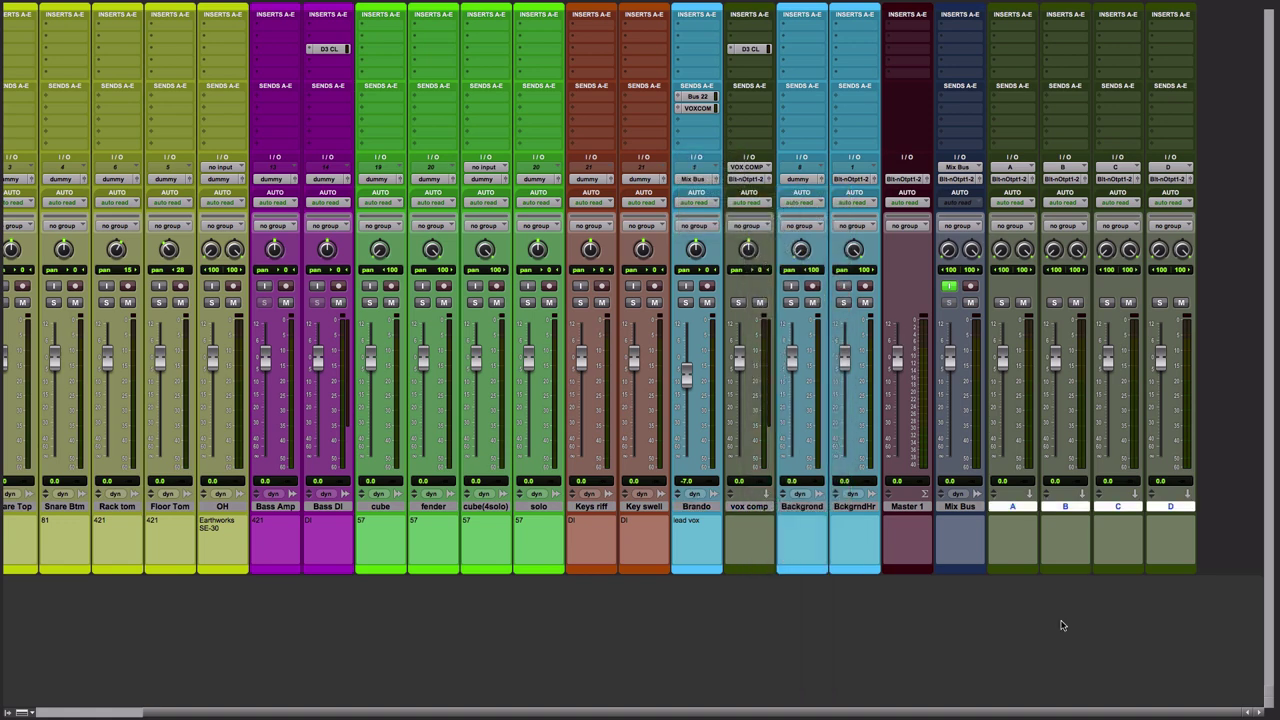
{"action": "left_click", "coordinate": [1010, 182]}
{"action": "mouse_move", "coordinate": [1026, 191]}
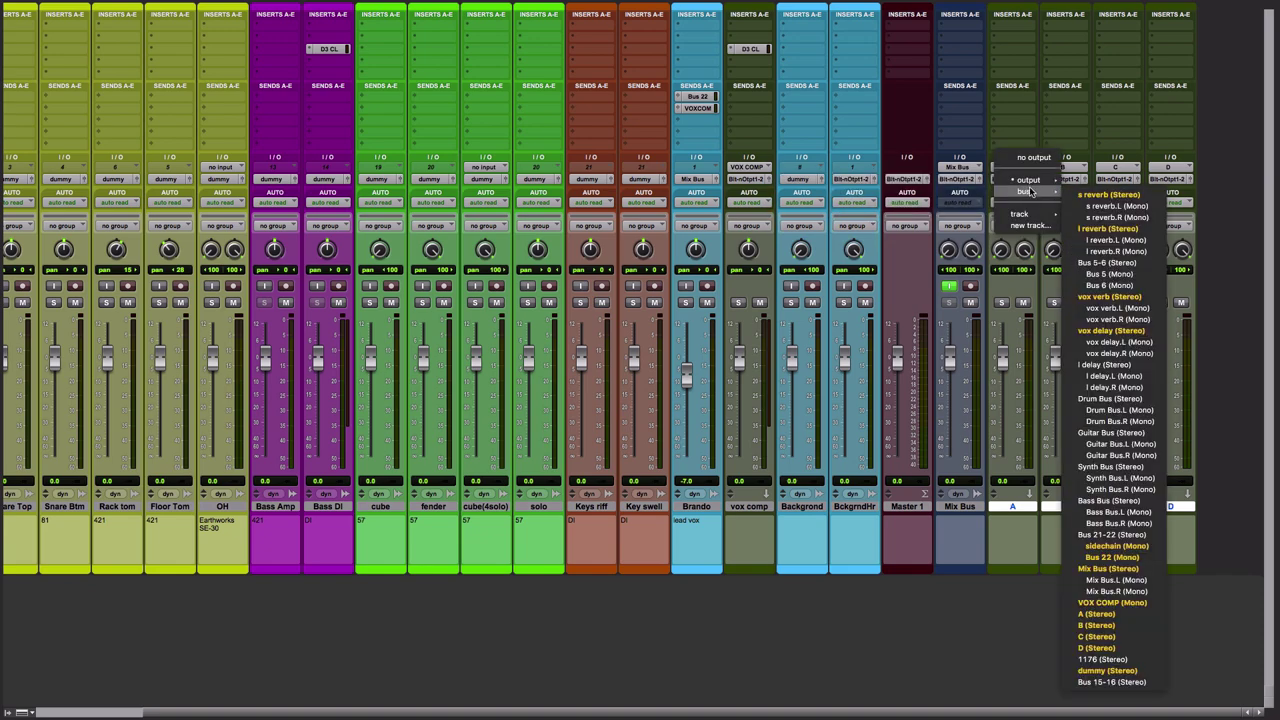
{"action": "left_click", "coordinate": [1110, 568], "text": "alt+shift"}
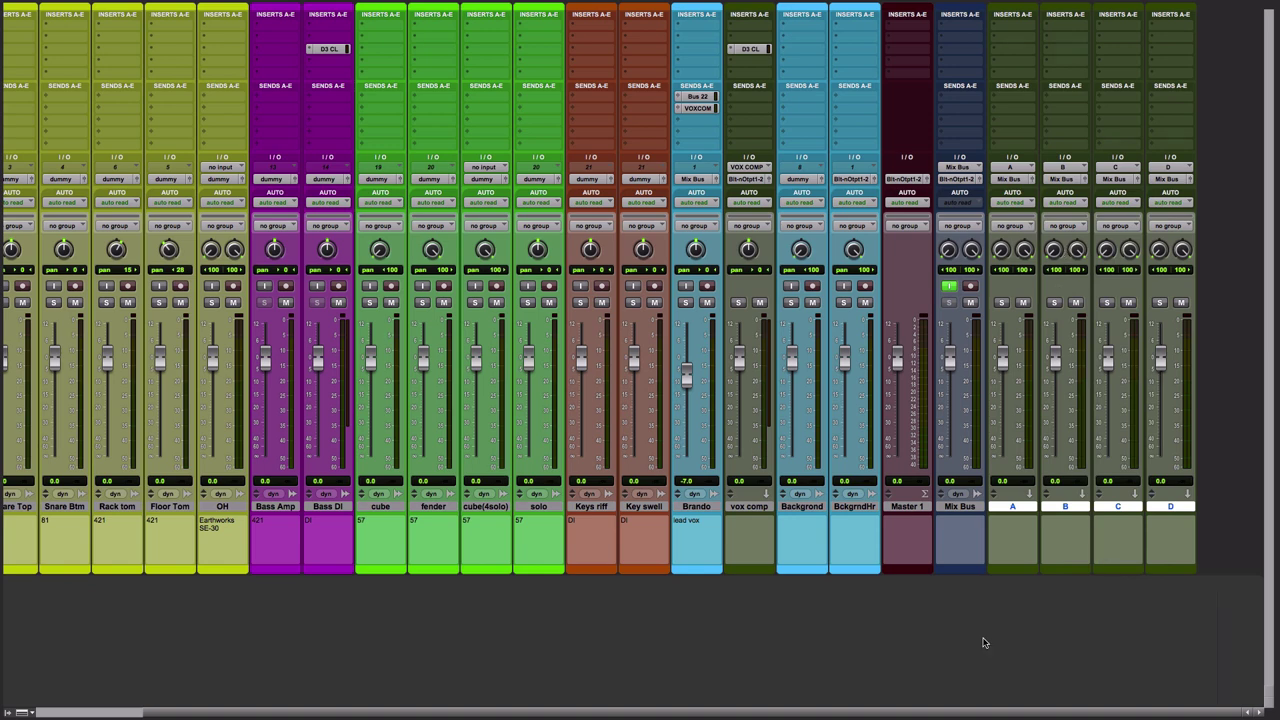
Step: Mute aux tracks A, B, C and D
{"action": "left_click", "coordinate": [1025, 303]}
{"action": "left_click", "coordinate": [1076, 304]}
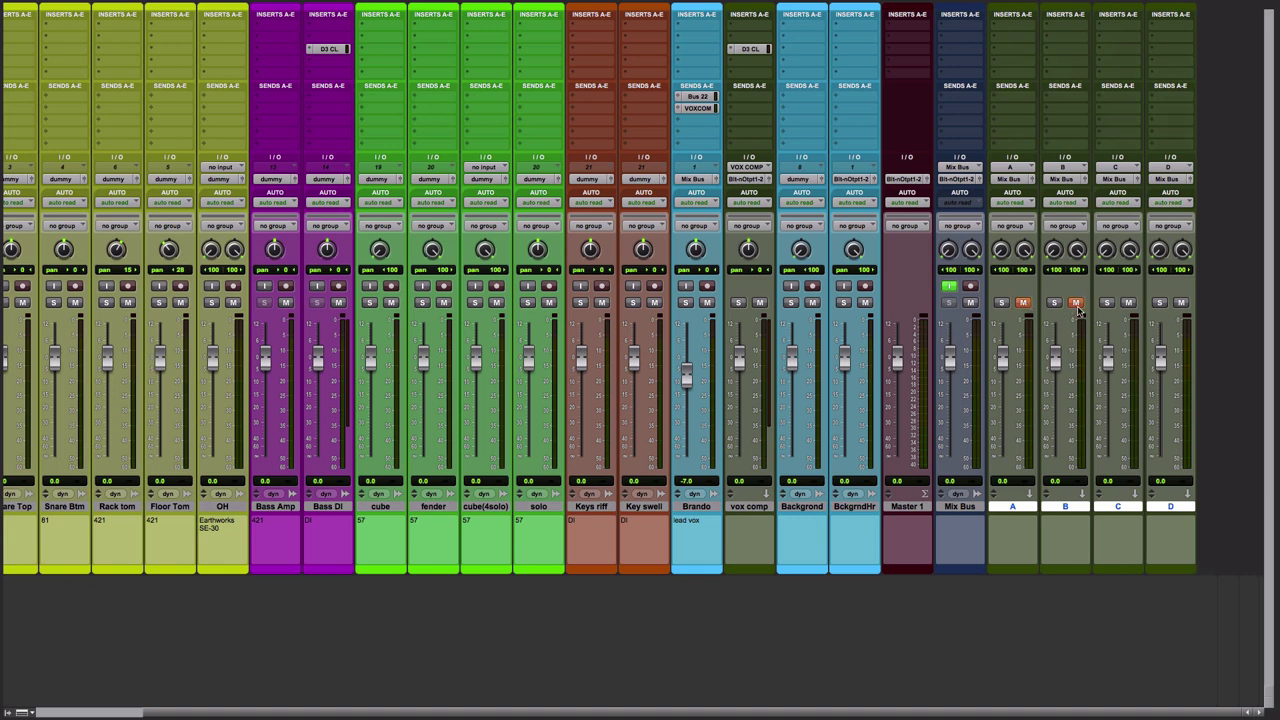
{"action": "left_click", "coordinate": [1128, 302]}
{"action": "left_click", "coordinate": [1181, 303]}
{"action": "left_click", "coordinate": [1008, 30]}
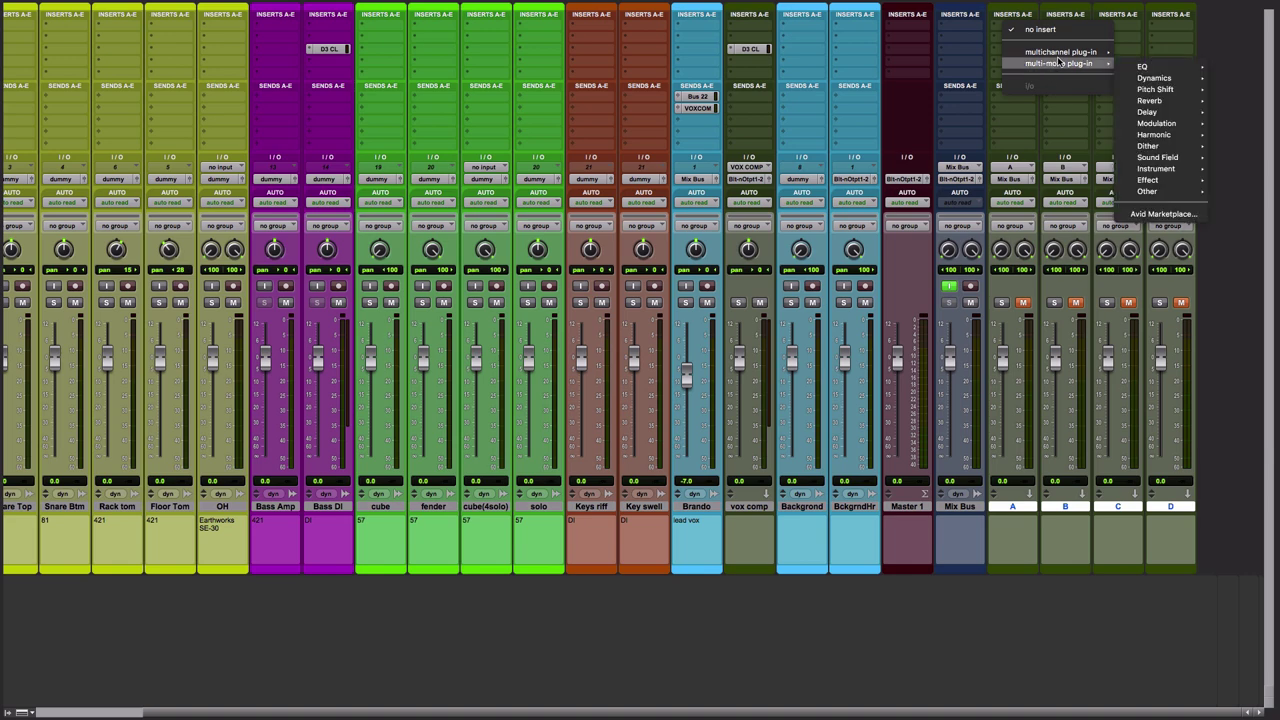
{"action": "mouse_move", "coordinate": [1147, 191]}
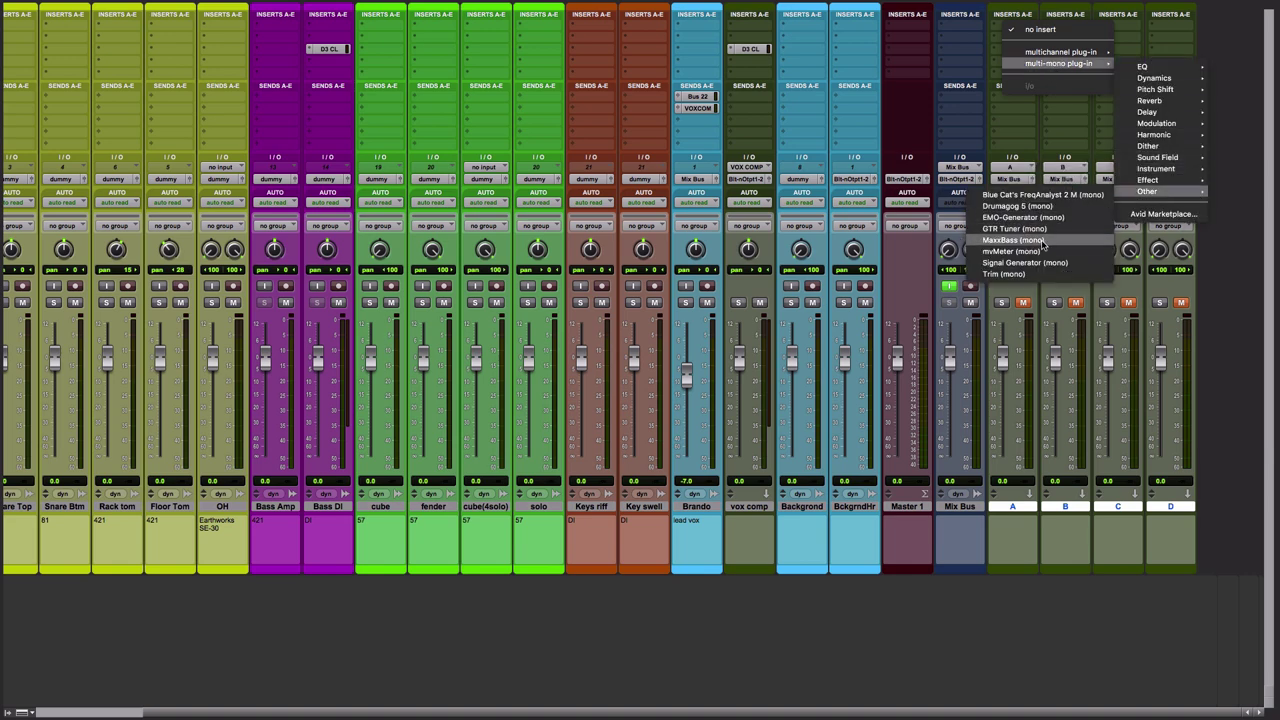
Step: Insert a Signal Generator at -18 dB on aux A and copy it to the other aux tracks
{"action": "left_click", "coordinate": [1024, 263]}
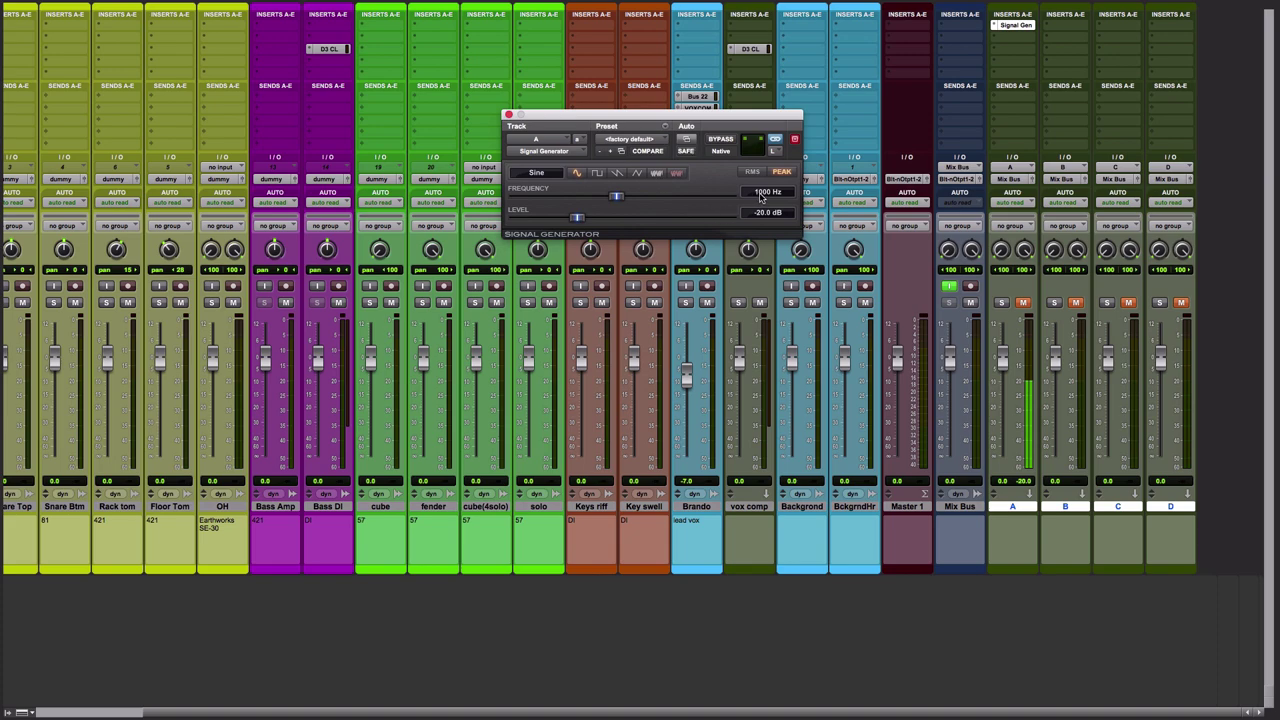
{"action": "left_click", "coordinate": [761, 214]}
{"action": "type", "text": "-18"}
{"action": "key", "text": "Return"}
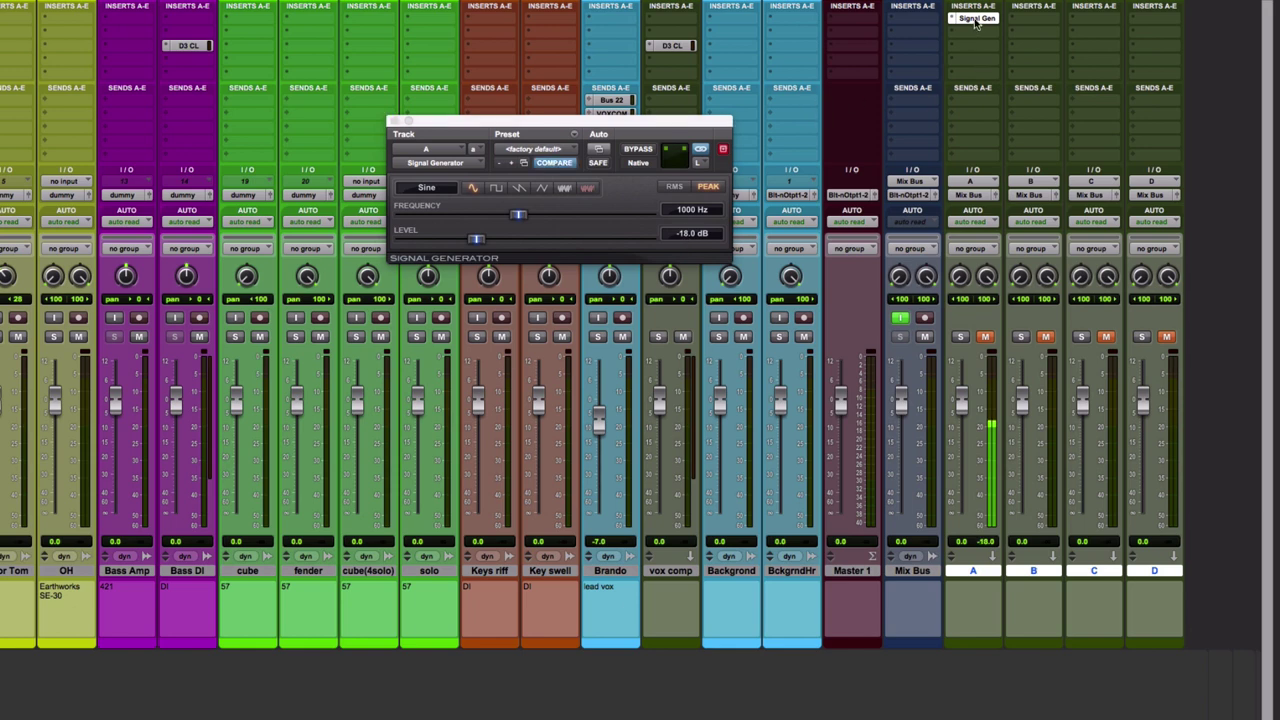
{"action": "left_click_drag", "start_coordinate": [976, 22], "coordinate": [1155, 20]}
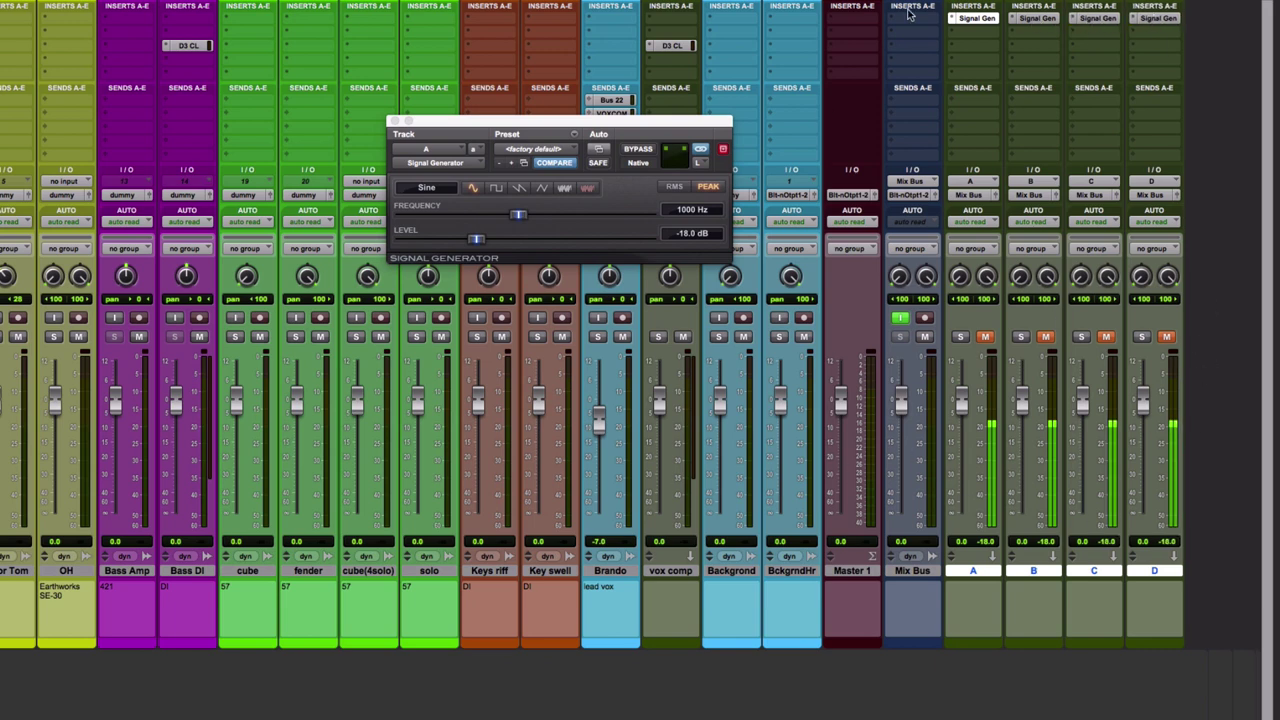
{"action": "left_click", "coordinate": [978, 77]}
{"action": "mouse_move", "coordinate": [1028, 104]}
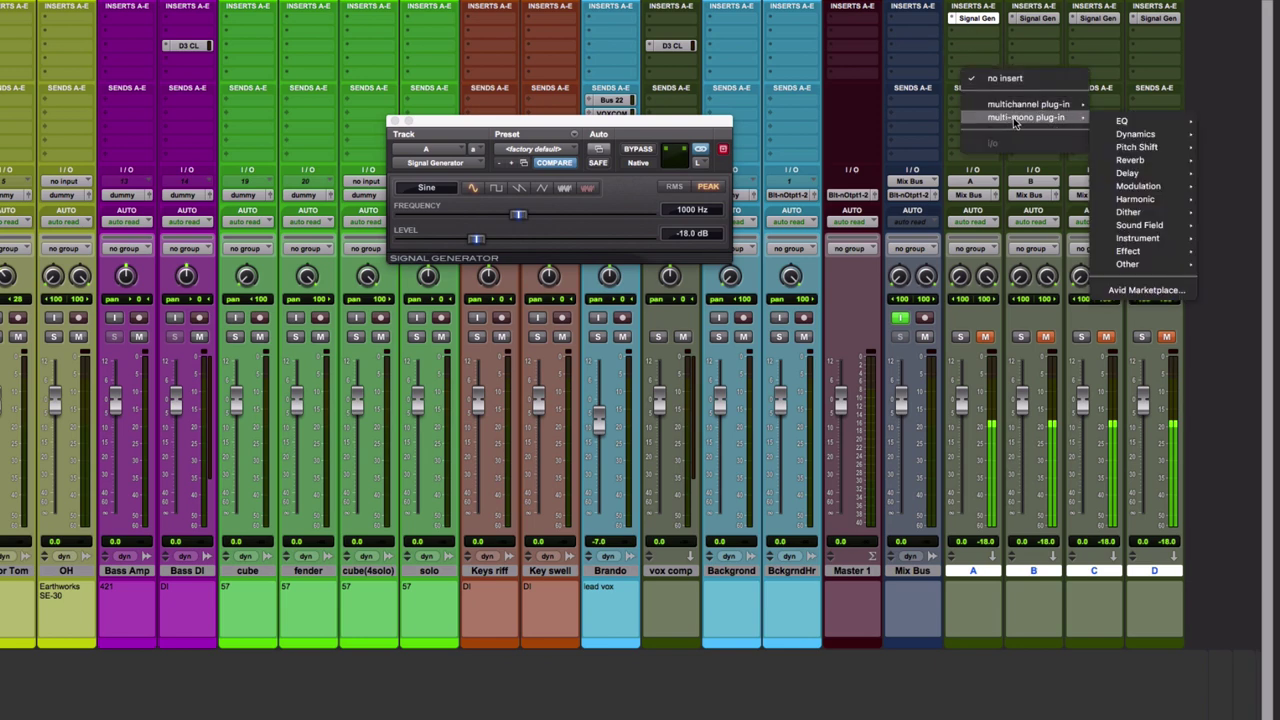
{"action": "mouse_move", "coordinate": [1128, 251]}
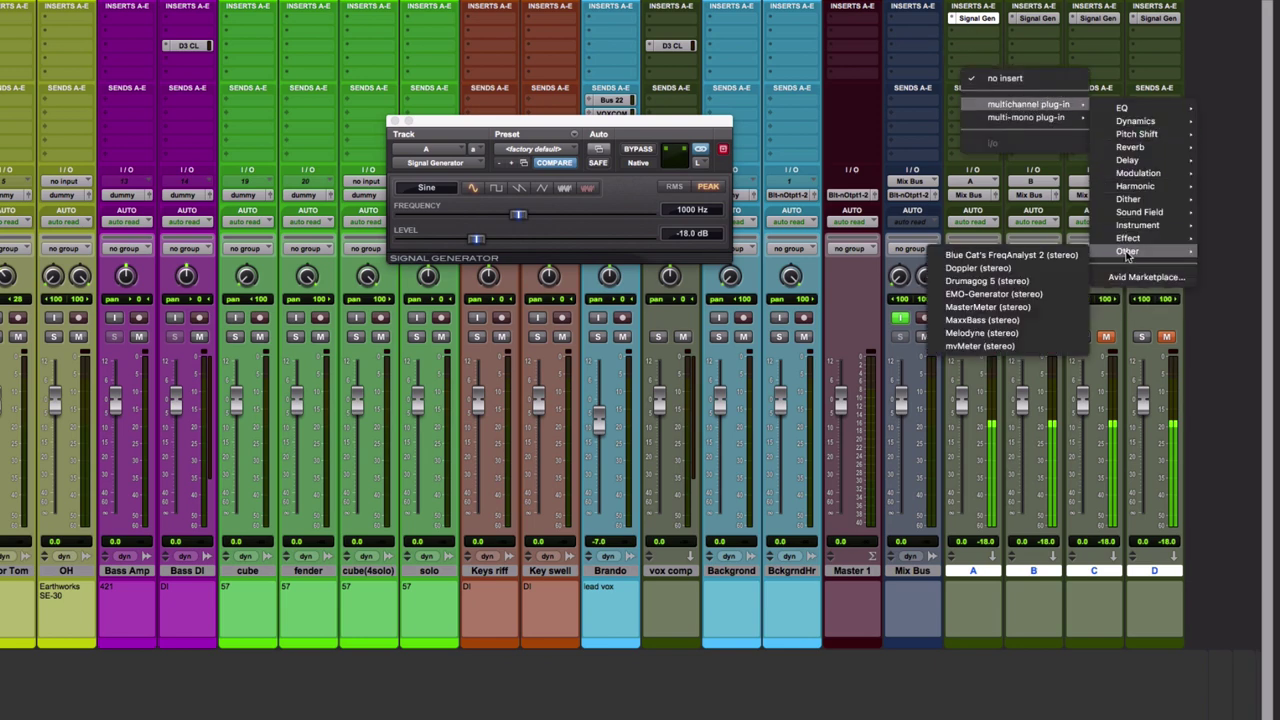
Step: Insert an mvMeter in VU mode on bus A and copy it to buses B, C and D
{"action": "left_click", "coordinate": [978, 346]}
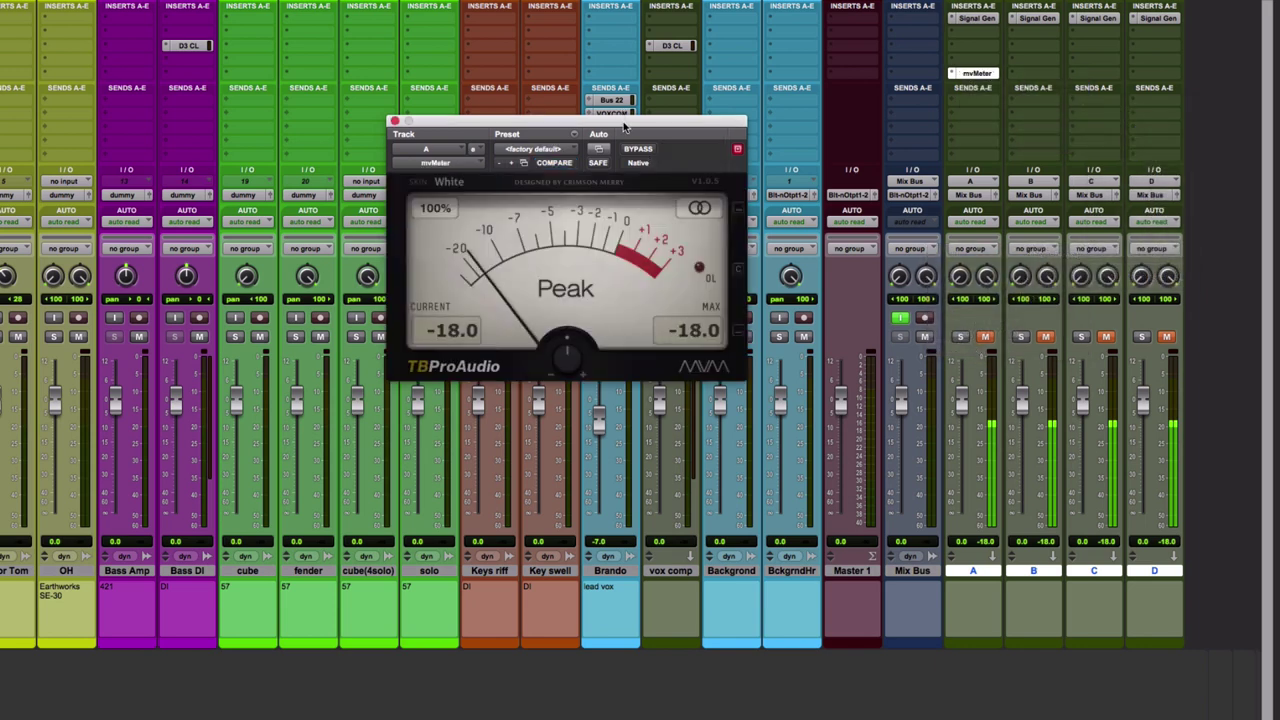
{"action": "mouse_move", "coordinate": [624, 128]}
{"action": "left_mouse_down"}
{"action": "mouse_move", "coordinate": [668, 224]}
{"action": "mouse_move", "coordinate": [654, 264]}
{"action": "left_mouse_up"}
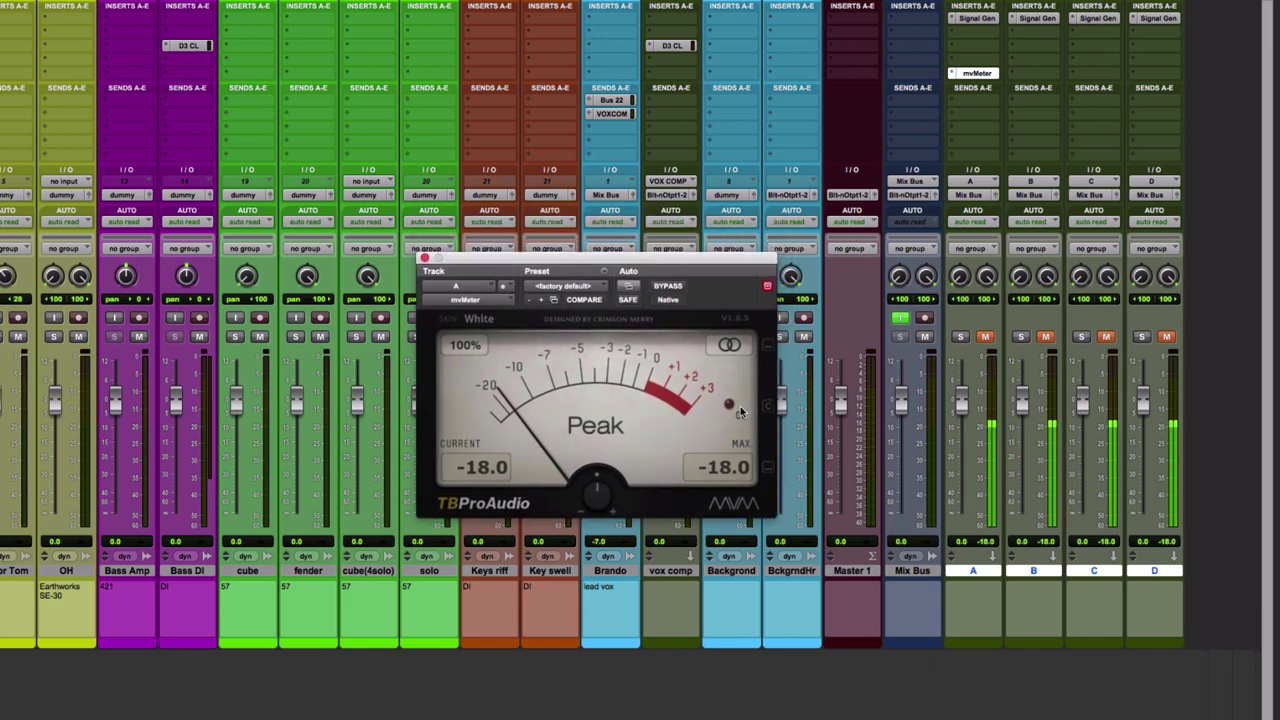
{"action": "left_click", "coordinate": [596, 432]}
{"action": "left_click", "coordinate": [585, 539]}
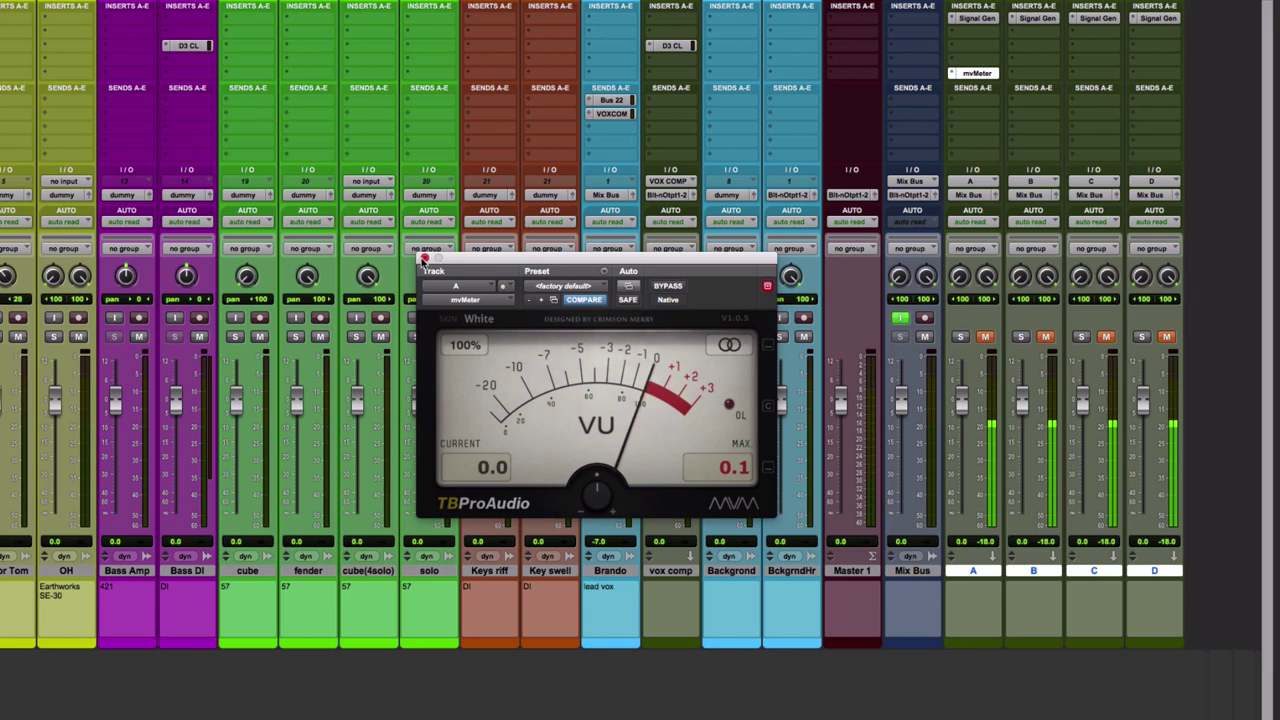
{"action": "left_click", "coordinate": [424, 260]}
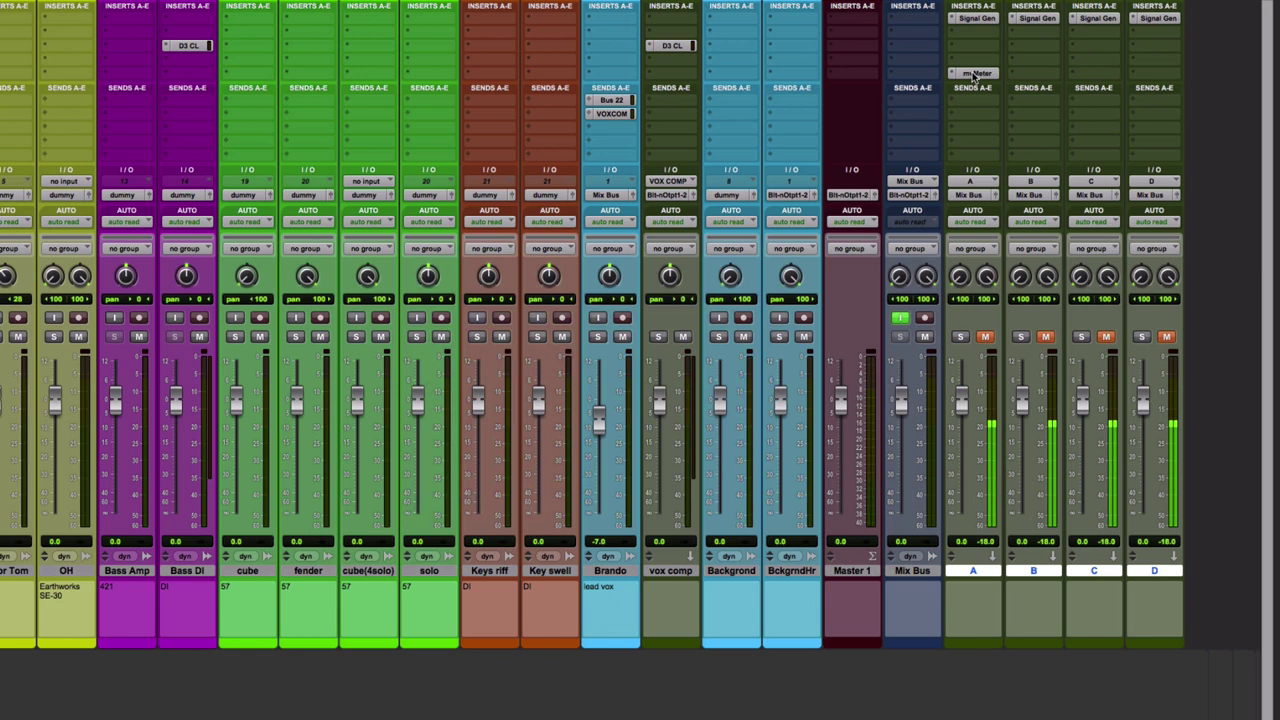
{"action": "left_click_drag", "start_coordinate": [977, 75], "coordinate": [1148, 76]}
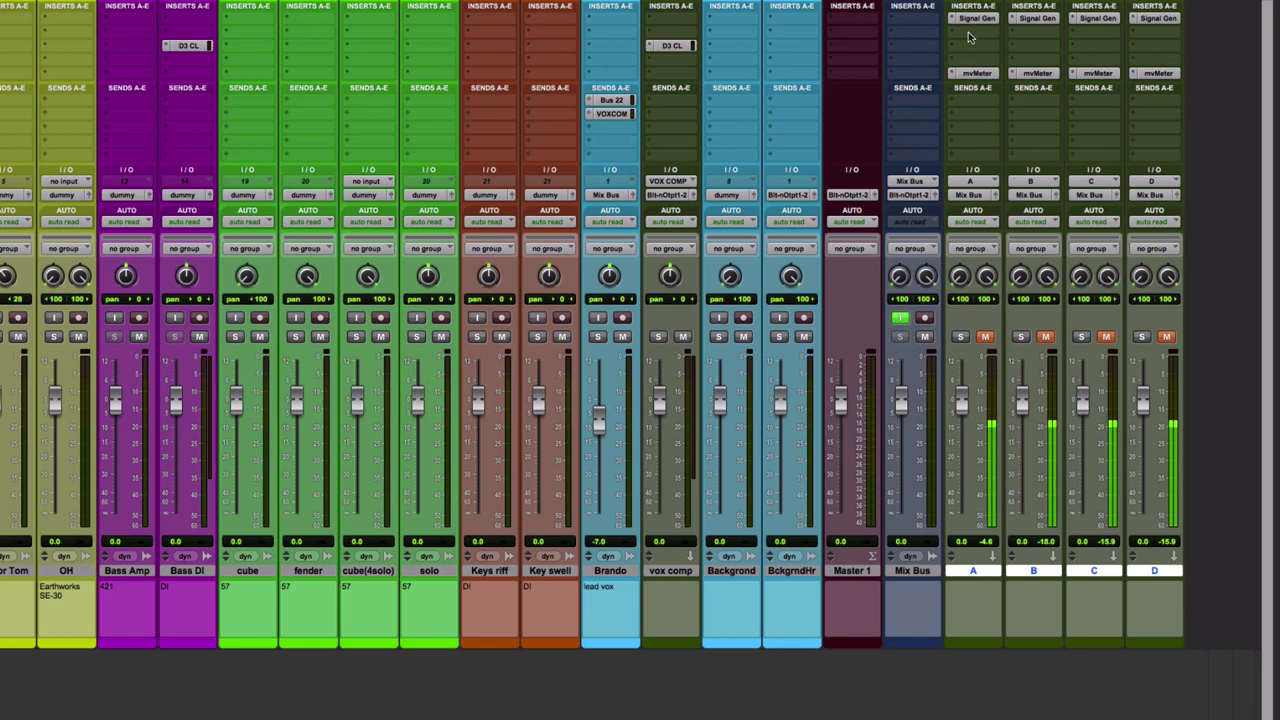
Step: Insert a Dyn3 Compressor/Limiter on bus A and copy it to bus B
{"action": "left_click", "coordinate": [970, 37]}
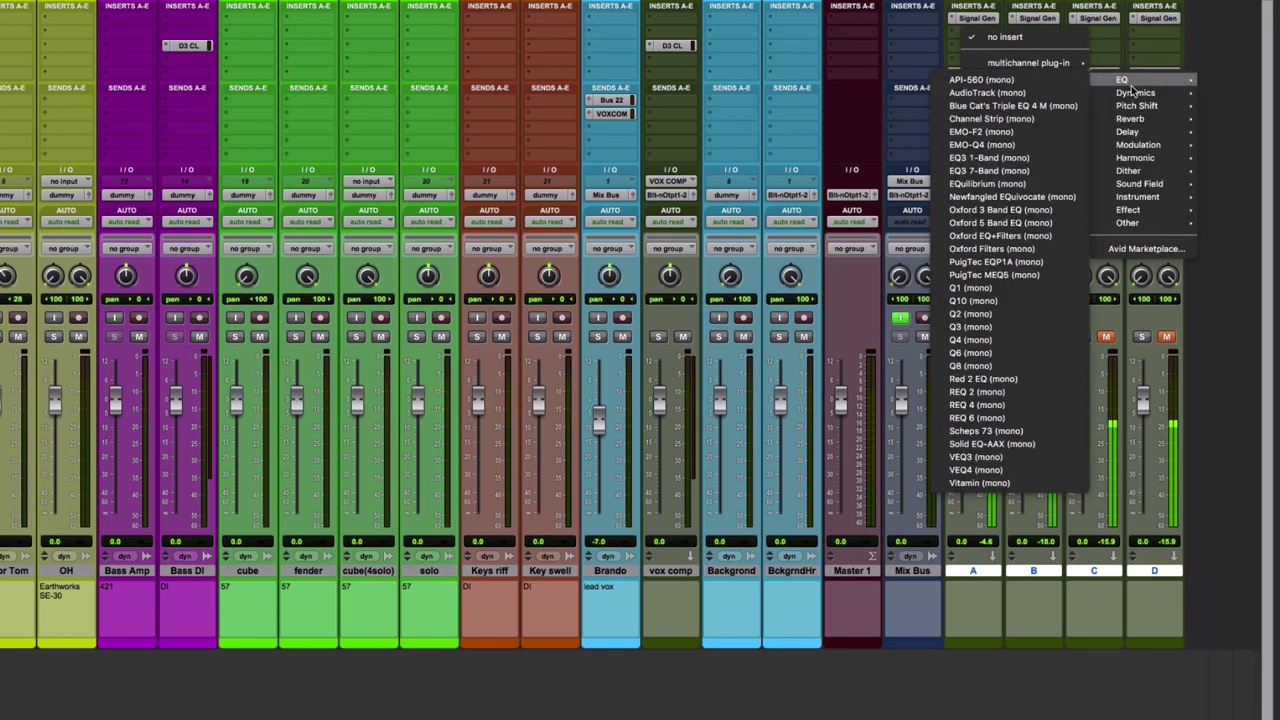
{"action": "mouse_move", "coordinate": [1136, 92]}
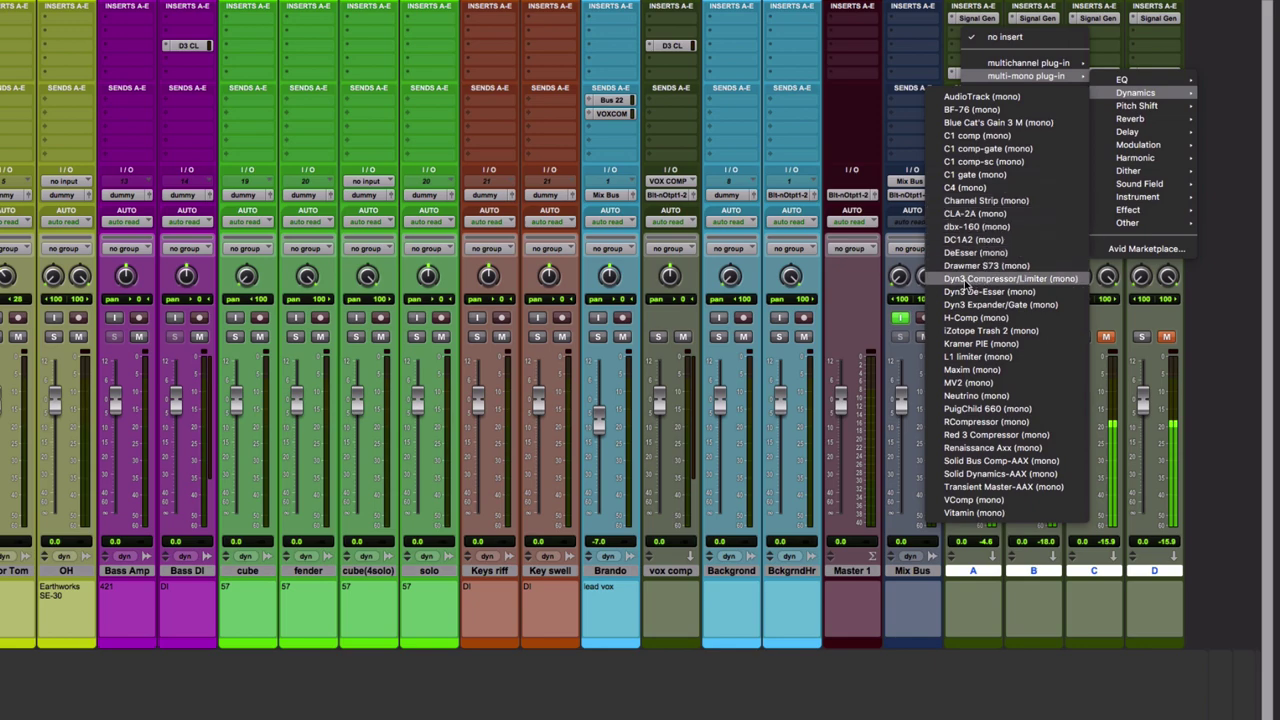
{"action": "left_click", "coordinate": [968, 279]}
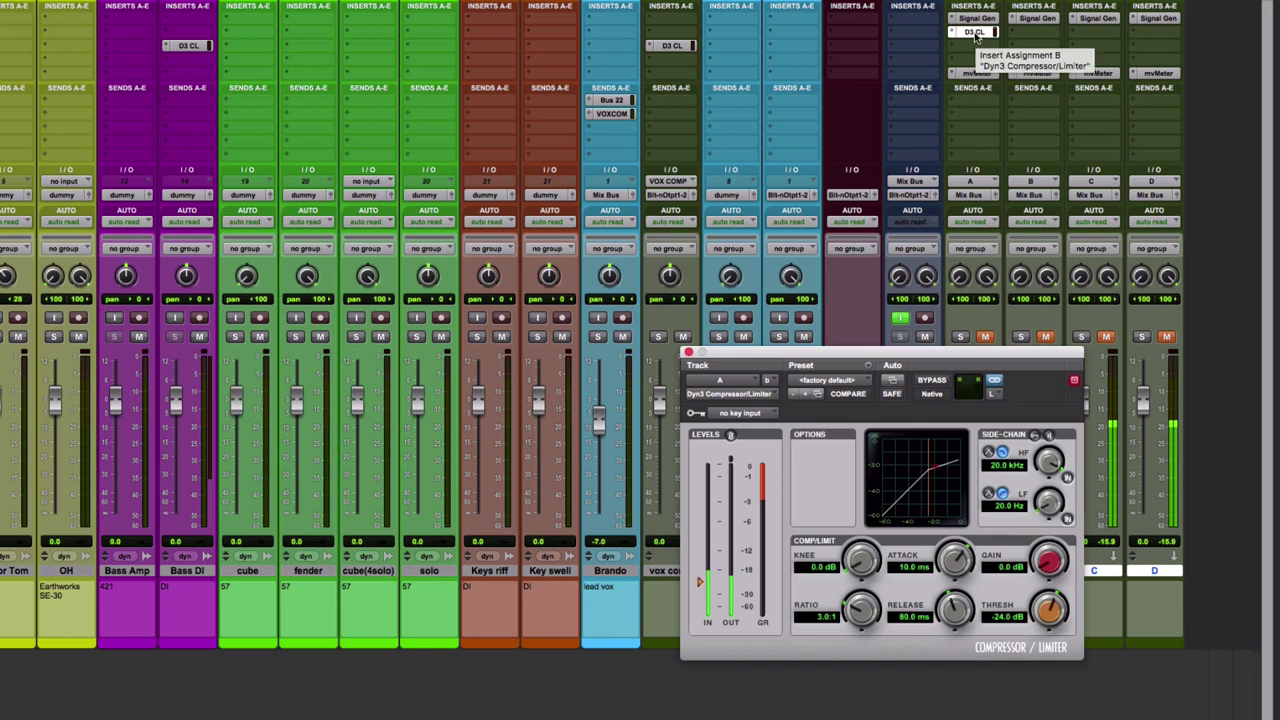
{"action": "left_click_drag", "start_coordinate": [976, 37], "coordinate": [1035, 32]}
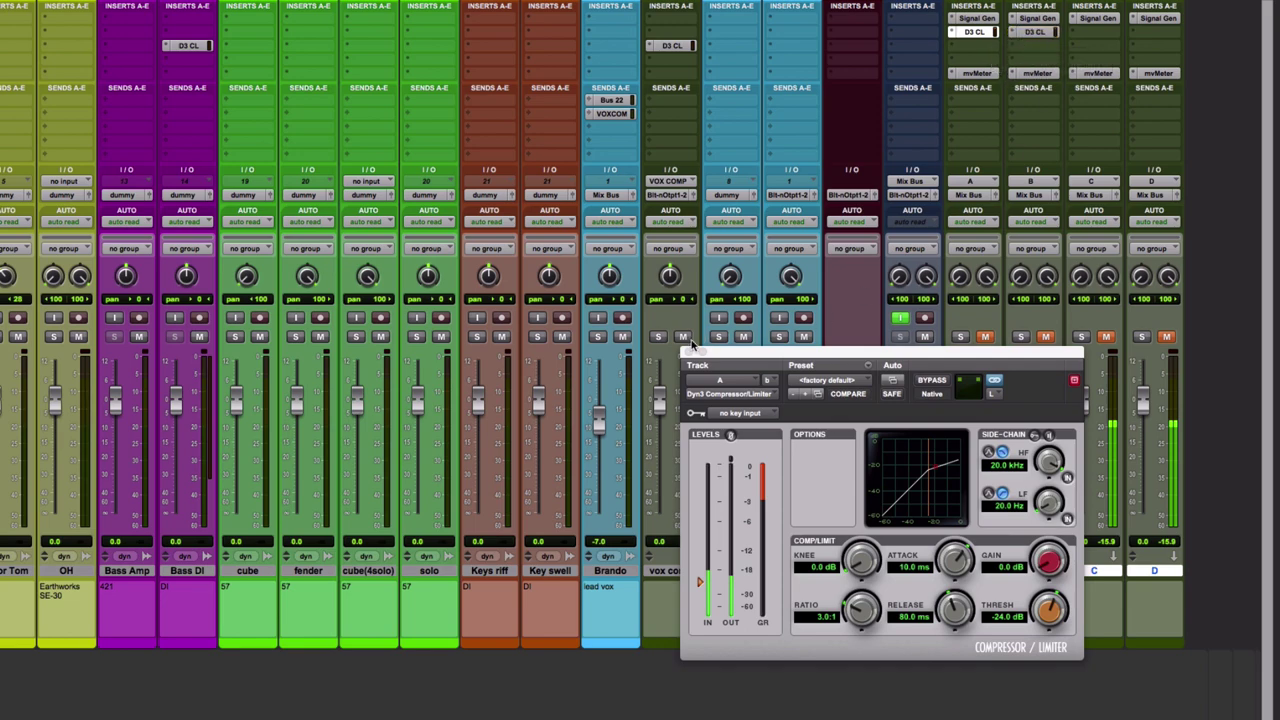
{"action": "left_click", "coordinate": [689, 353]}
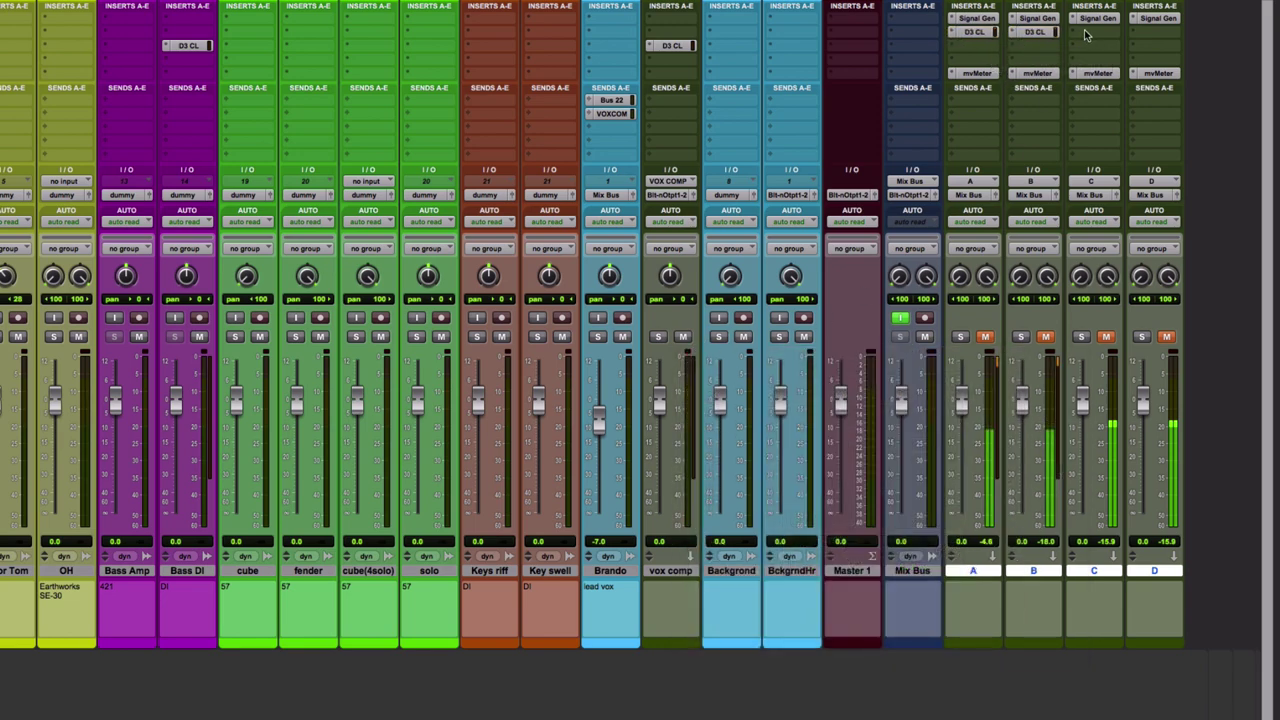
Step: Insert a PuigChild 670 on bus C and copy it to bus D
{"action": "left_click", "coordinate": [1087, 36]}
{"action": "mouse_move", "coordinate": [1020, 80]}
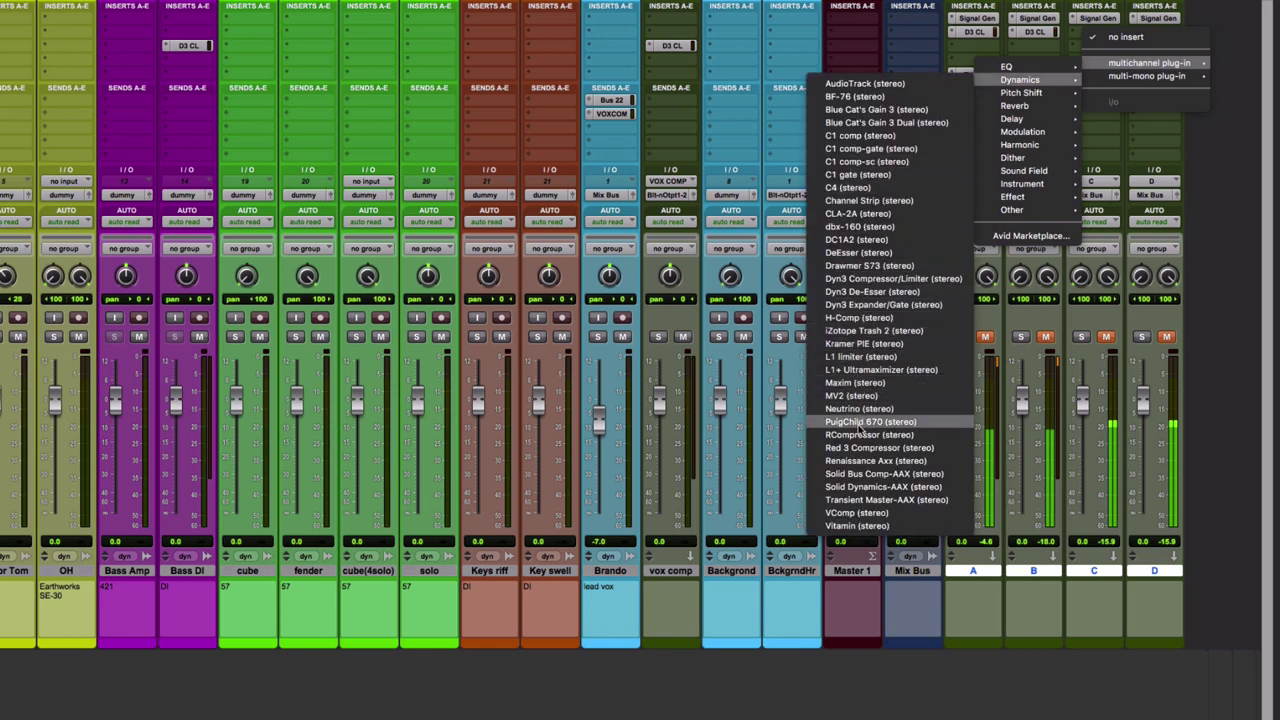
{"action": "left_click", "coordinate": [858, 424]}
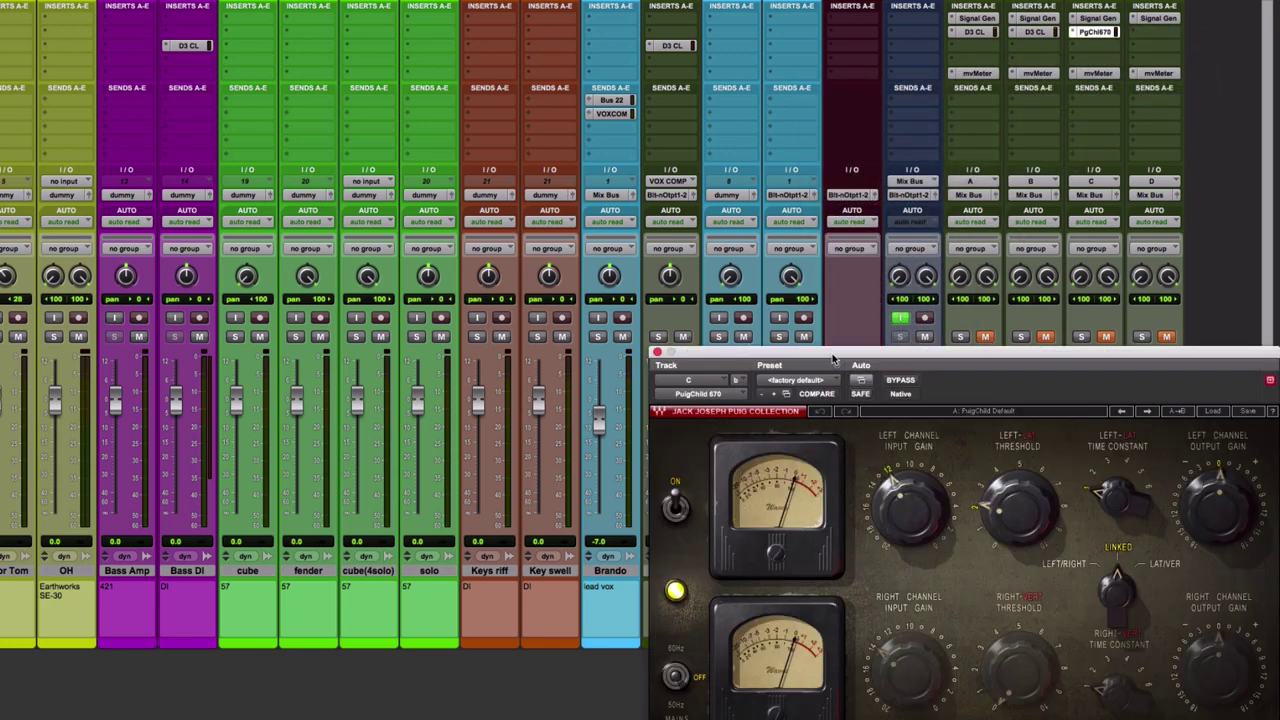
{"action": "left_click_drag", "start_coordinate": [834, 358], "coordinate": [489, 102]}
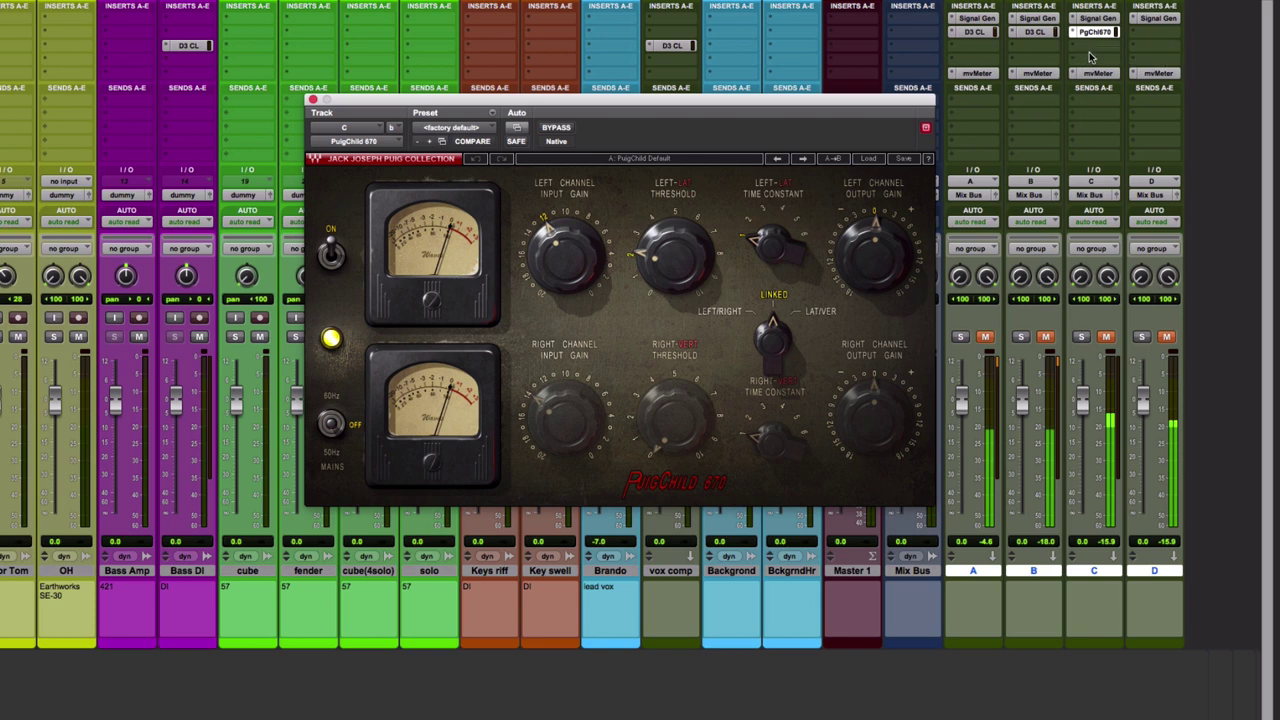
{"action": "left_click_drag", "start_coordinate": [1097, 33], "coordinate": [1163, 33]}
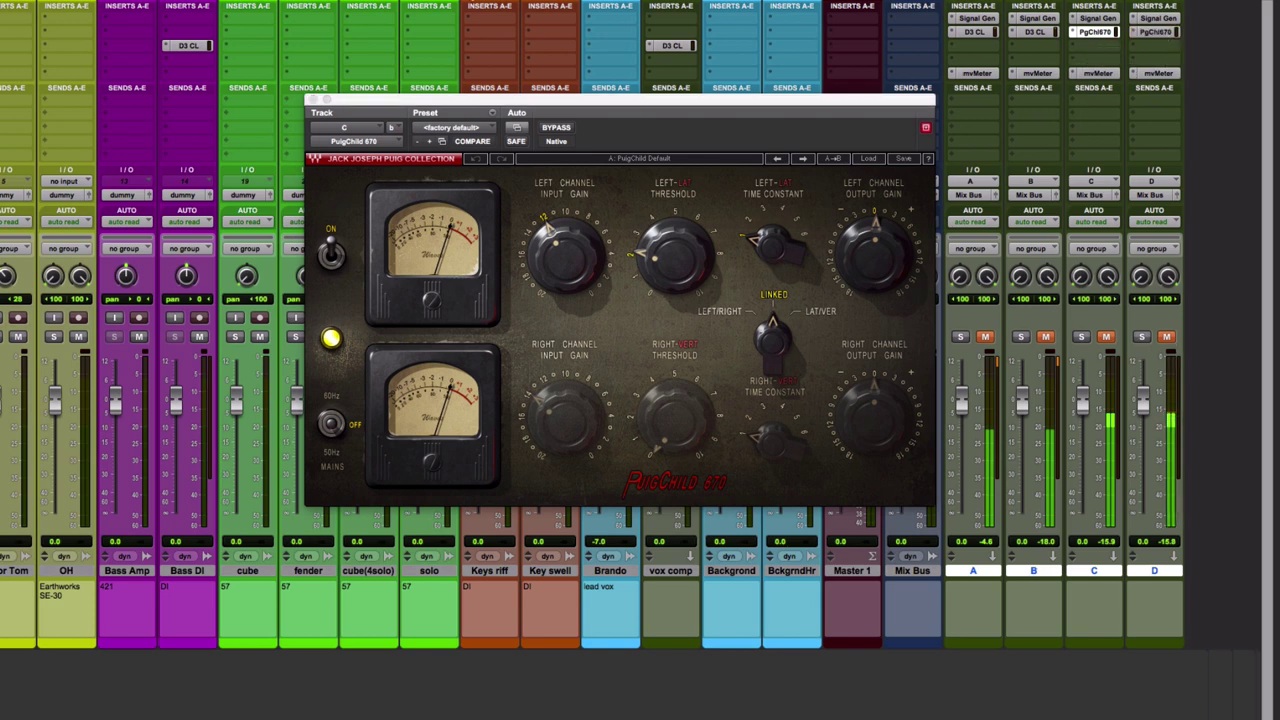
{"action": "left_click", "coordinate": [311, 101]}
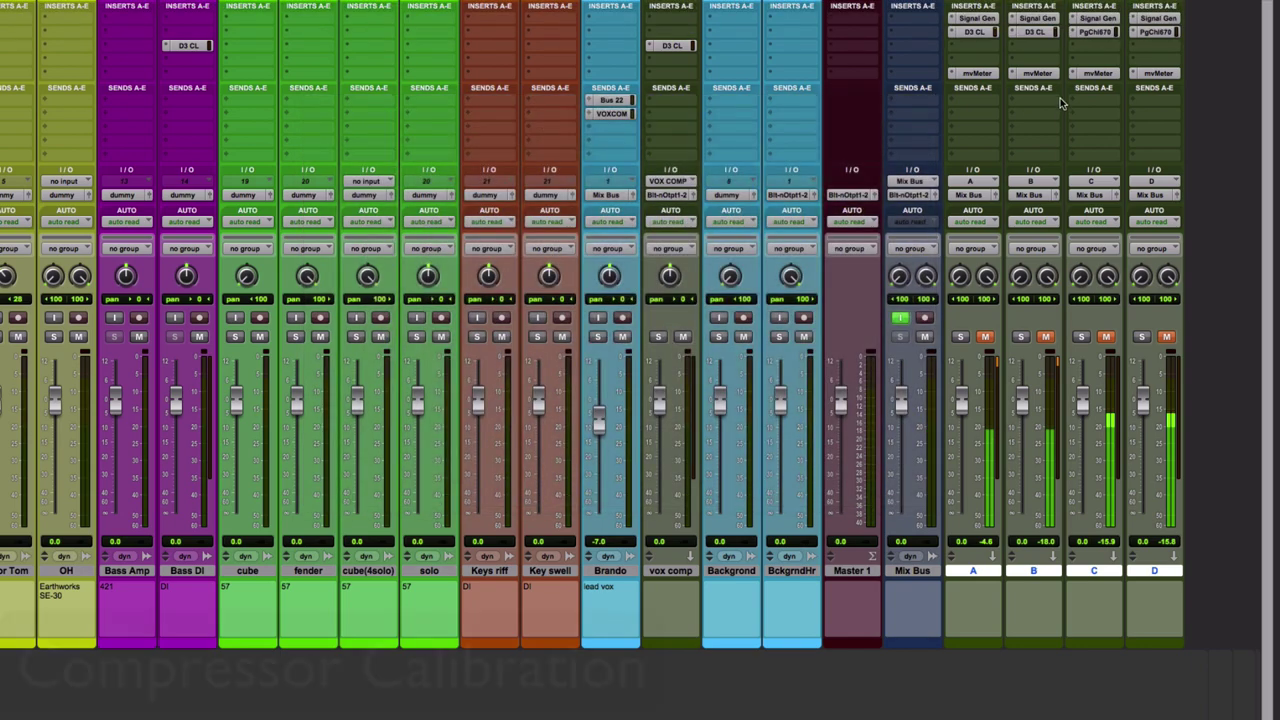
Step: Set bus A's Signal Generator to 1000 Hz, with its mvMeter and Dyn3 windows open
{"action": "left_click", "coordinate": [975, 74]}
{"action": "mouse_move", "coordinate": [604, 125]}
{"action": "left_mouse_down"}
{"action": "mouse_move", "coordinate": [1085, 386]}
{"action": "mouse_move", "coordinate": [1144, 470]}
{"action": "left_mouse_up"}
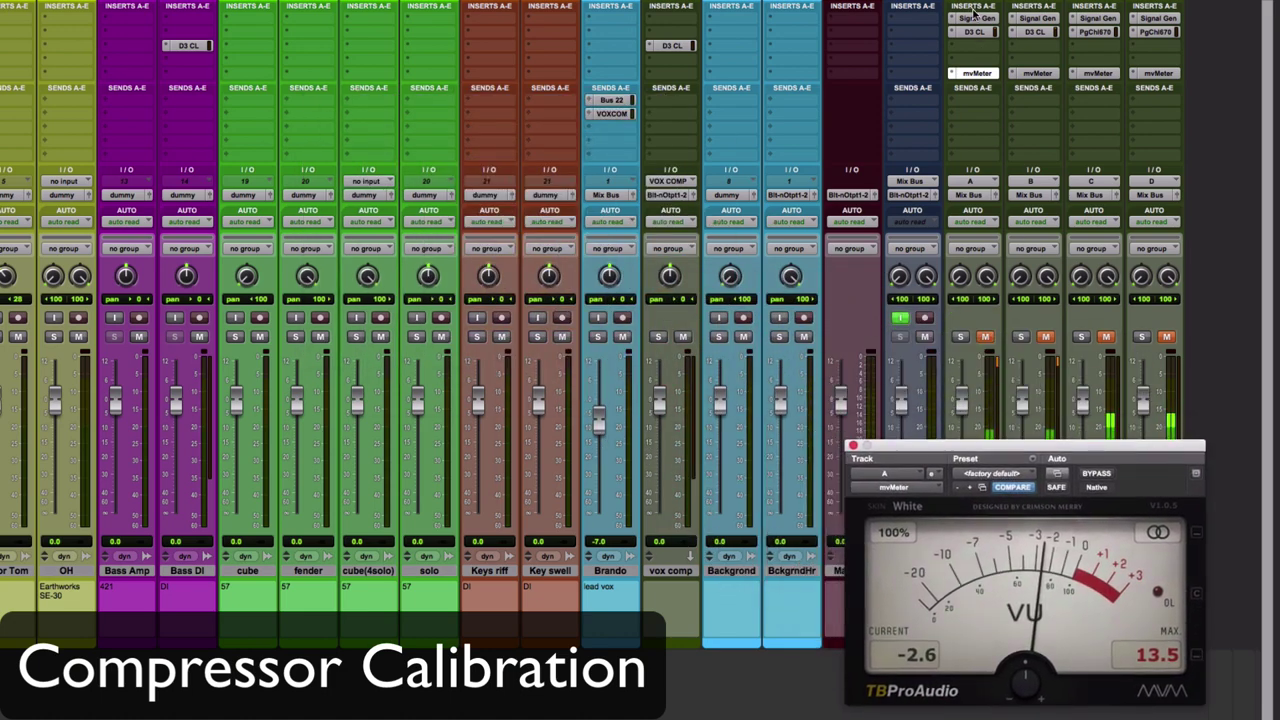
{"action": "left_click", "coordinate": [975, 17]}
{"action": "key", "text": "BackSpace"}
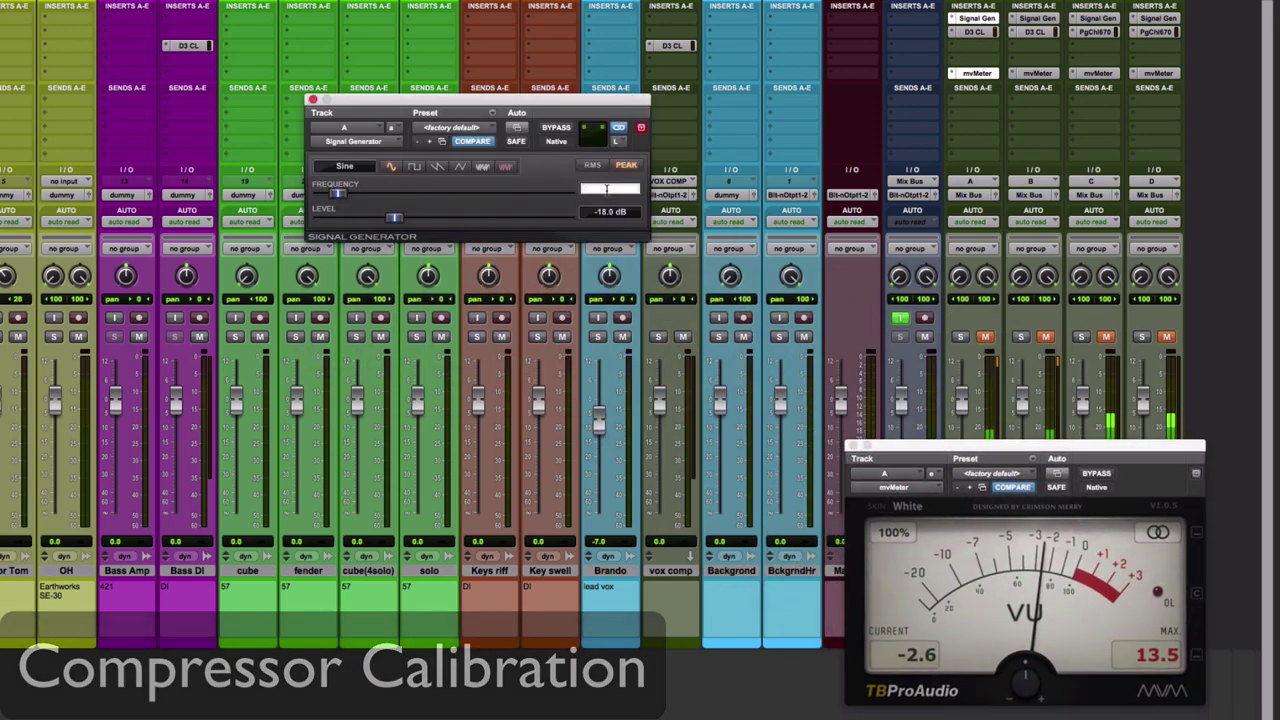
{"action": "type", "text": "100"}
{"action": "key", "text": "Return"}
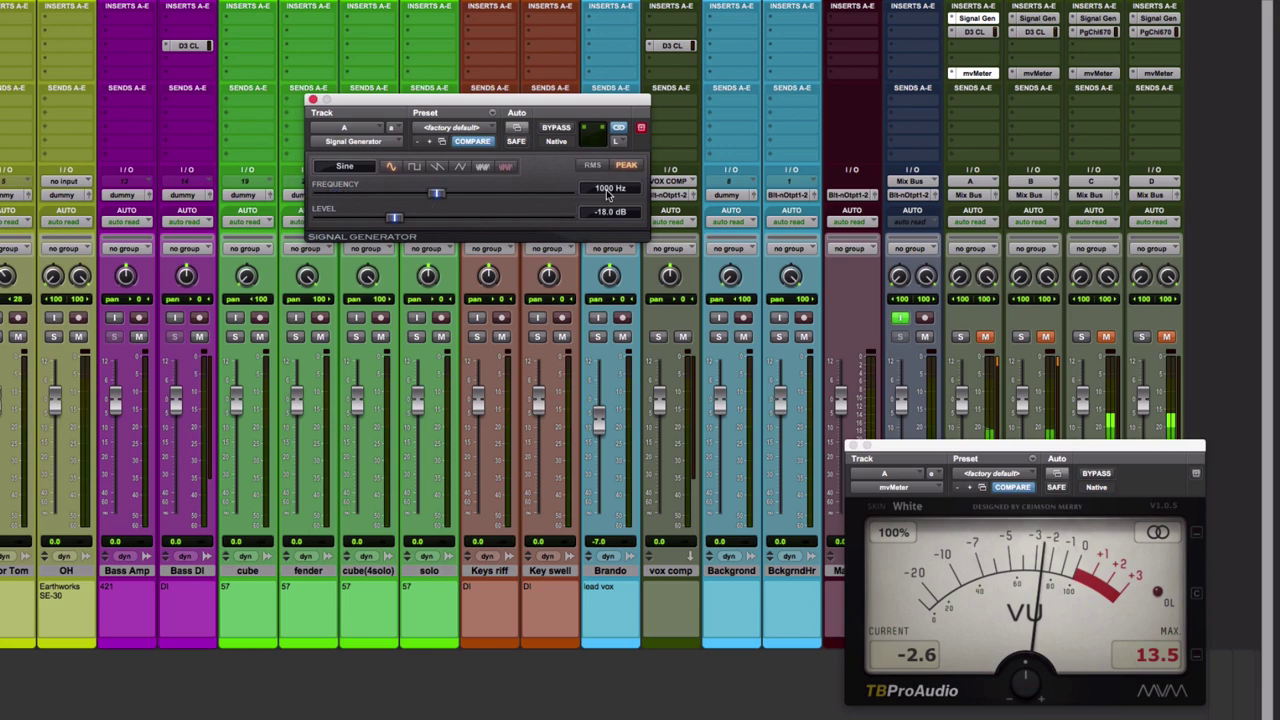
{"action": "left_click", "coordinate": [312, 100]}
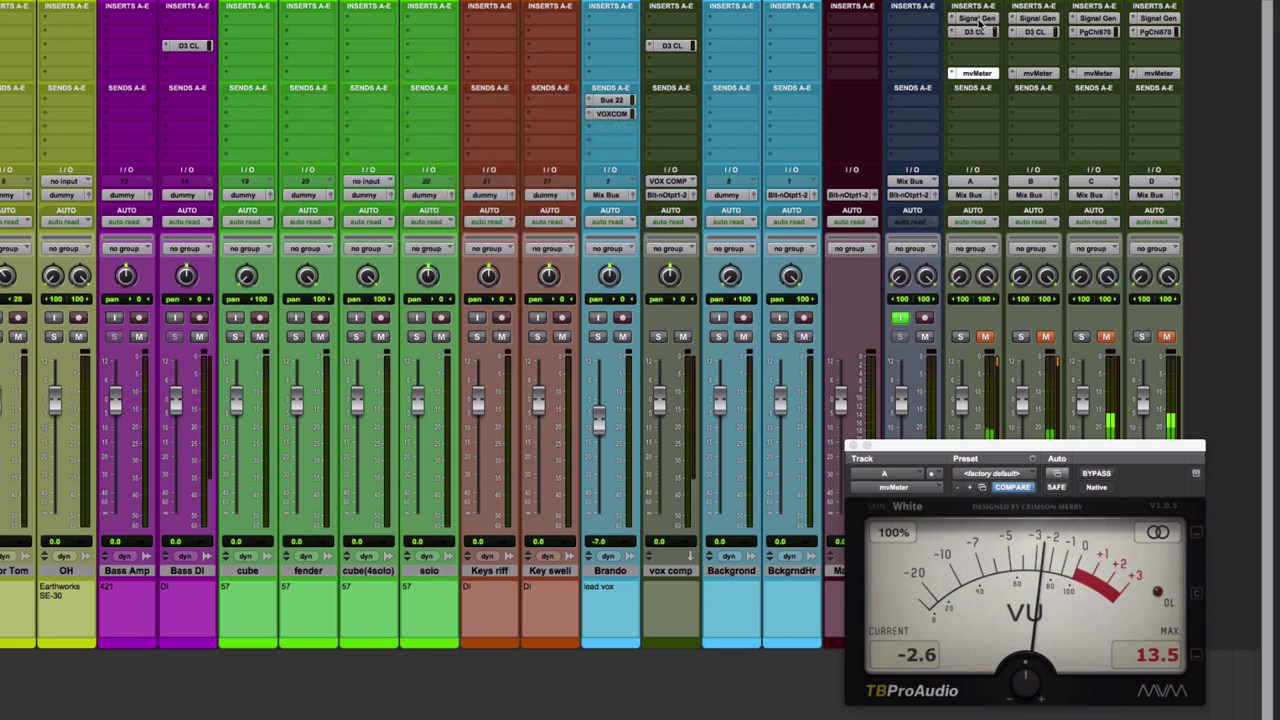
{"action": "left_click", "coordinate": [977, 33]}
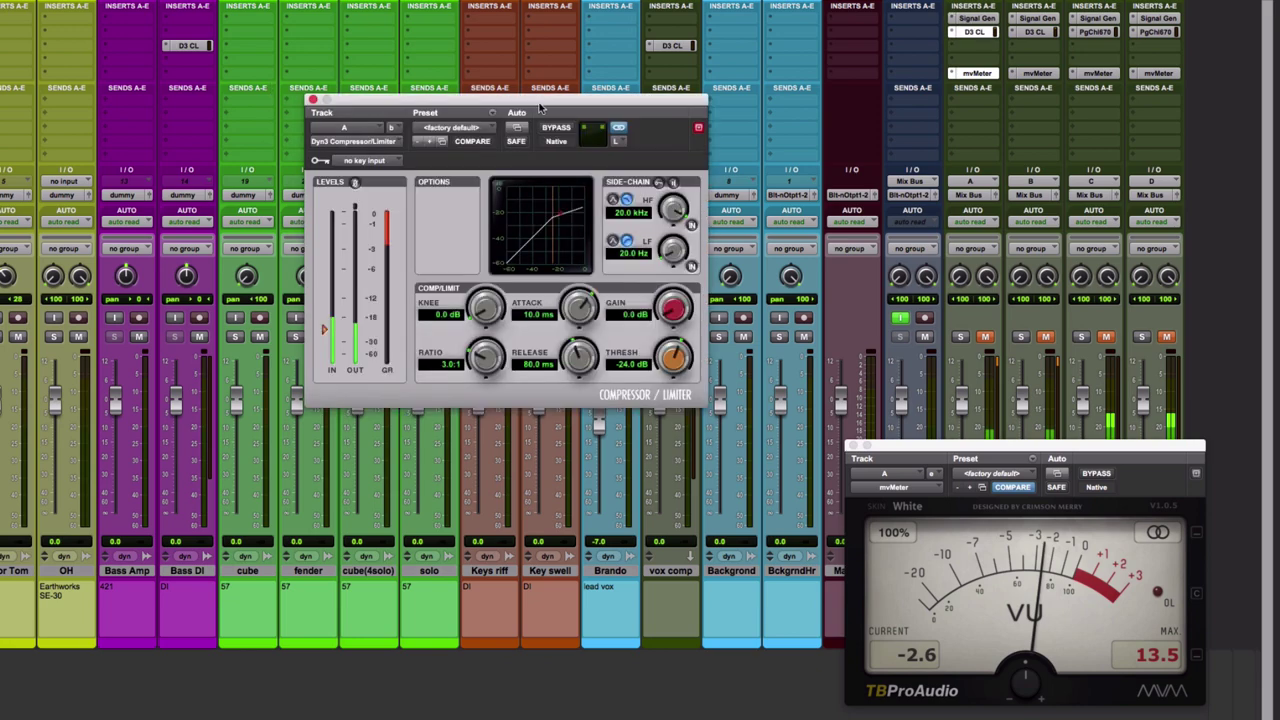
Step: Set bus A's Dyn3 threshold to -21.6 dB and gain to 1.0 dB, reaching 0 VU
{"action": "left_click_drag", "start_coordinate": [519, 100], "coordinate": [624, 296]}
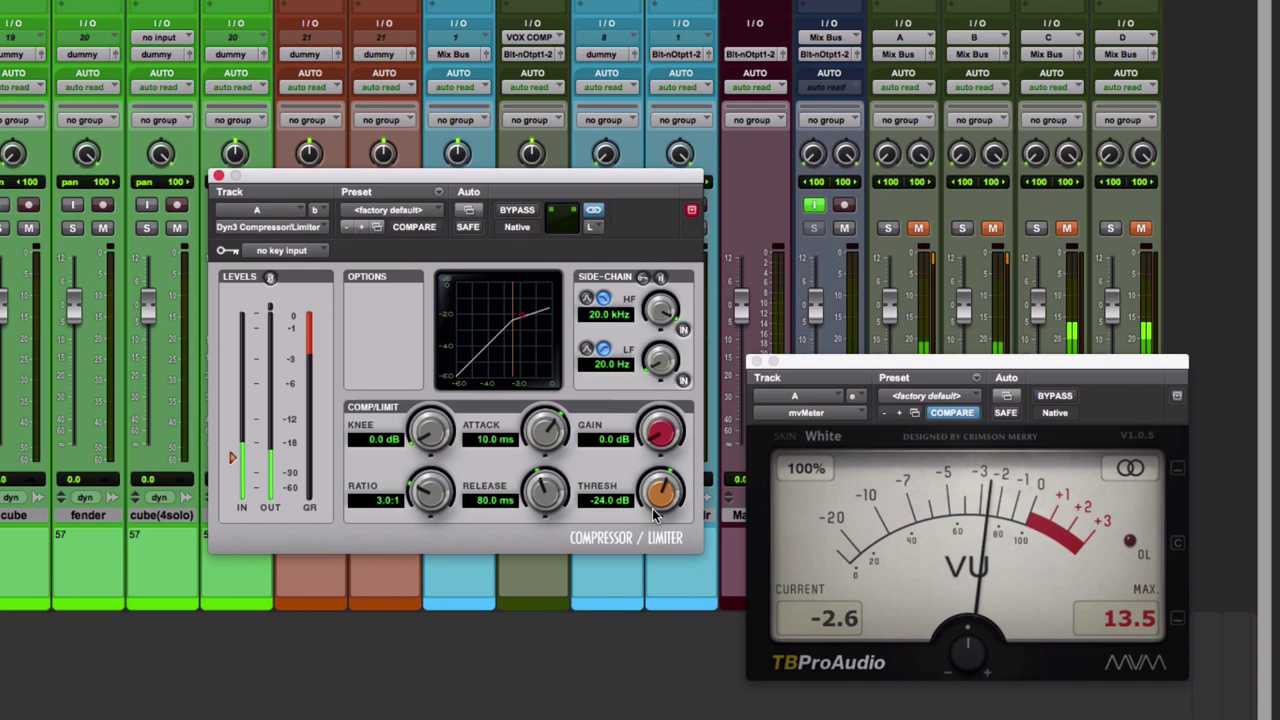
{"action": "scroll", "coordinate": [652, 508], "scroll_direction": "up", "scroll_amount": 3}
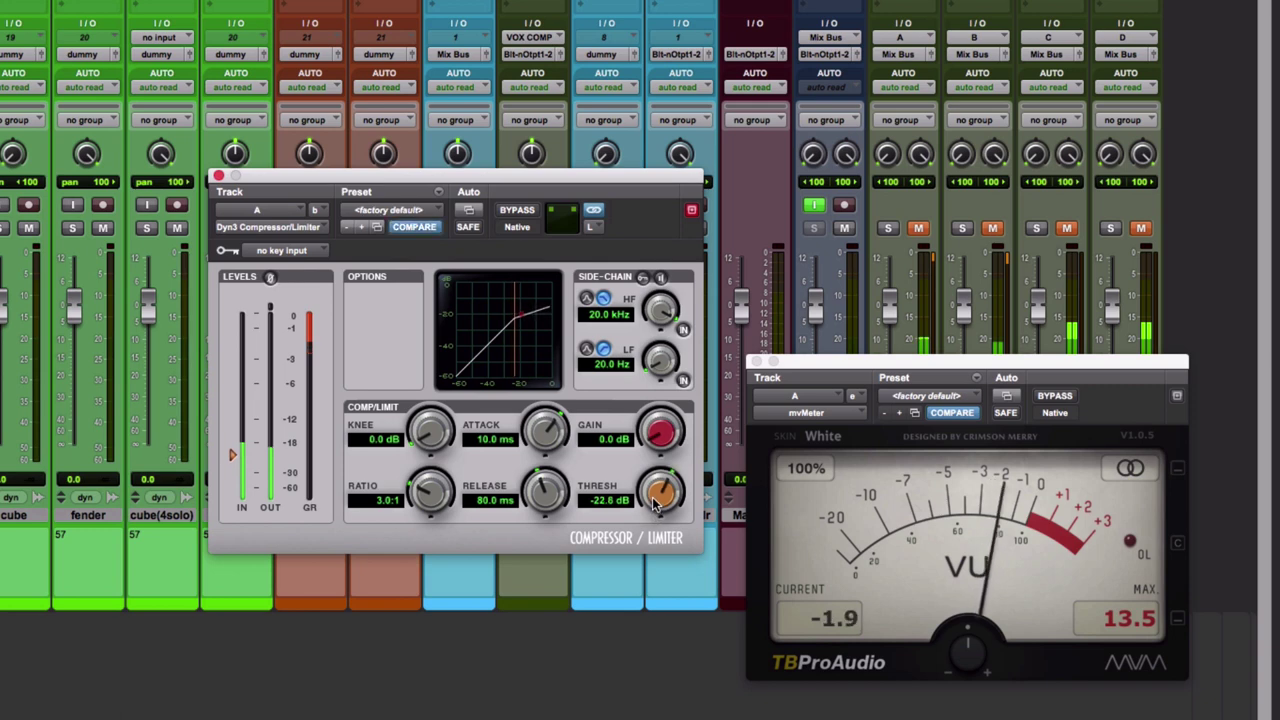
{"action": "left_click_drag", "start_coordinate": [655, 508], "coordinate": [657, 495]}
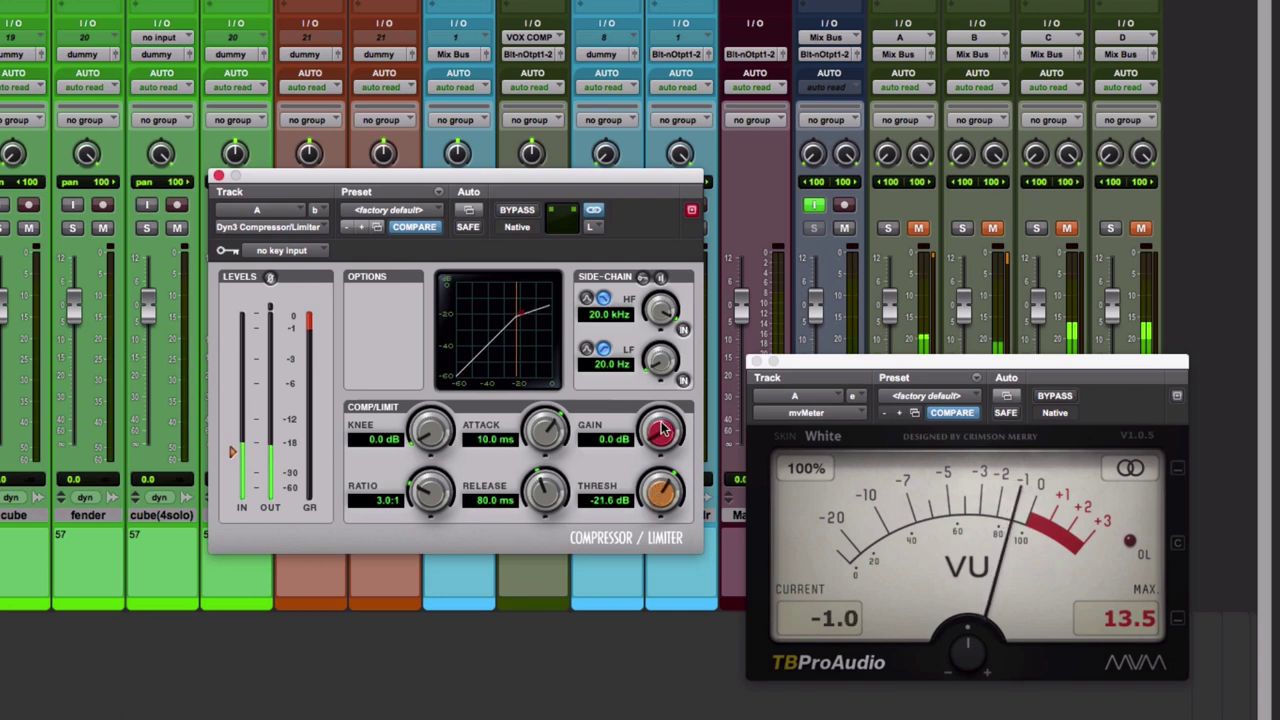
{"action": "left_click_drag", "start_coordinate": [660, 428], "coordinate": [660, 414]}
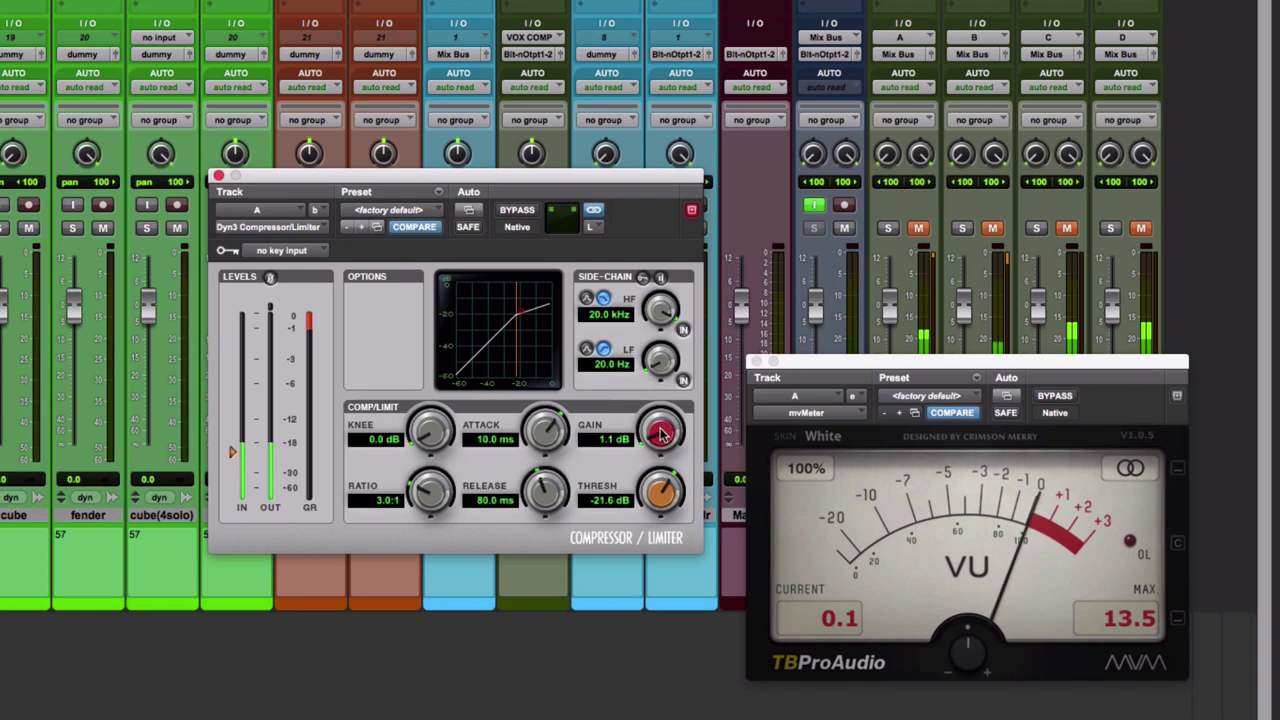
{"action": "scroll", "coordinate": [660, 436], "scroll_direction": "down", "scroll_amount": 1}
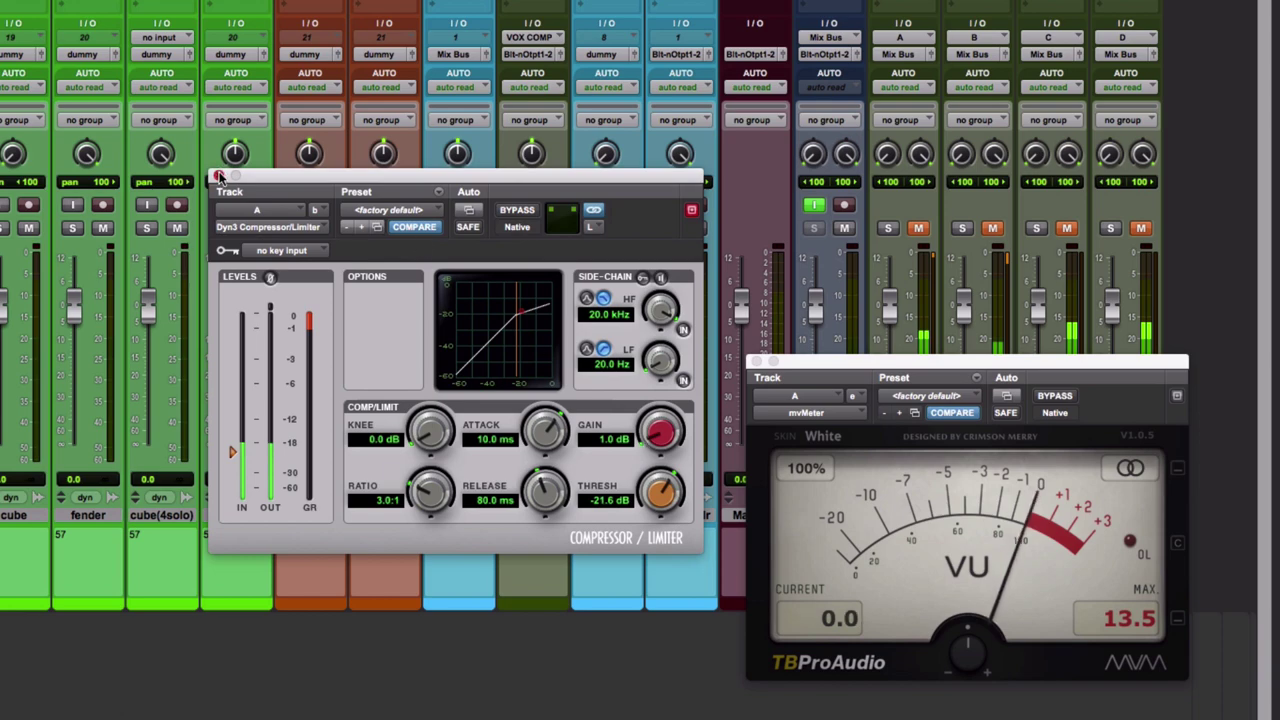
{"action": "left_click", "coordinate": [218, 176]}
Step: Close bus A's meter and set bus B's Dyn3 to a 6:1 ratio and 30 ms attack
{"action": "left_click", "coordinate": [757, 362]}
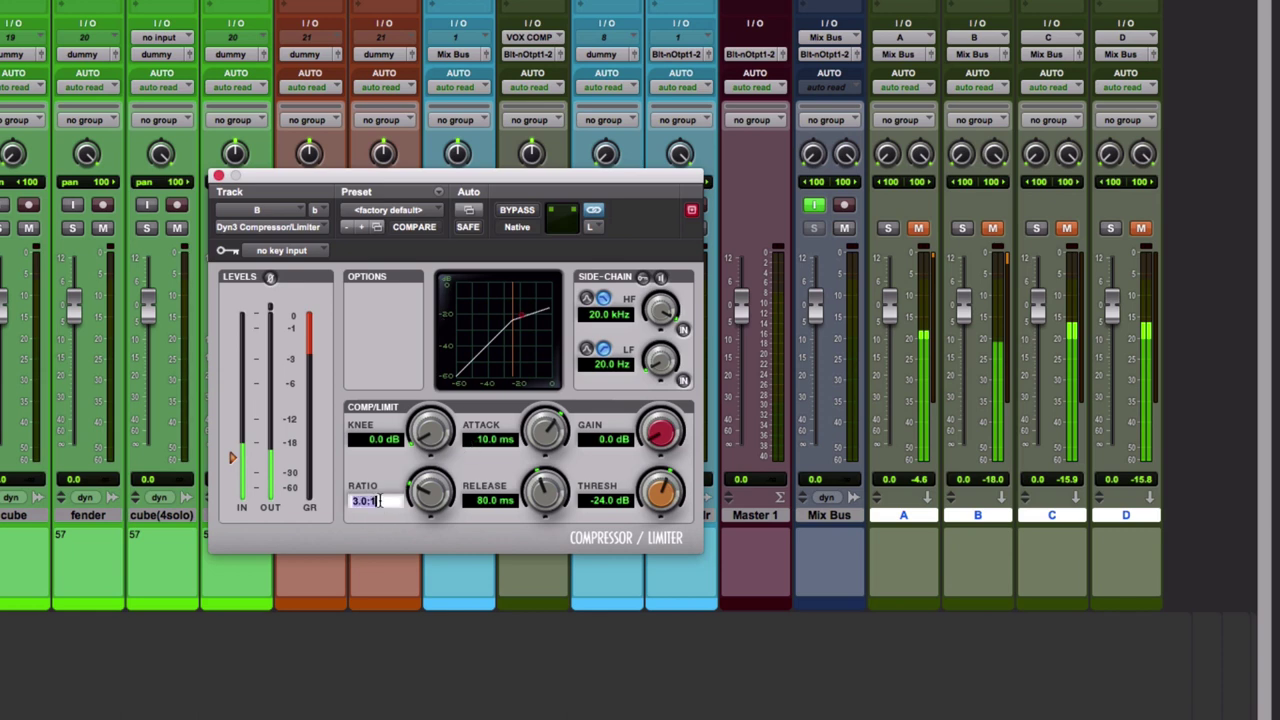
{"action": "left_click", "coordinate": [379, 501]}
{"action": "type", "text": "6"}
{"action": "key", "text": "Return"}
{"action": "left_click", "coordinate": [481, 440]}
{"action": "key", "text": "BackSpace"}
{"action": "key", "text": "BackSpace"}
{"action": "key", "text": "BackSpace"}
{"action": "key", "text": "BackSpace"}
{"action": "type", "text": "0"}
{"action": "key", "text": "Return"}
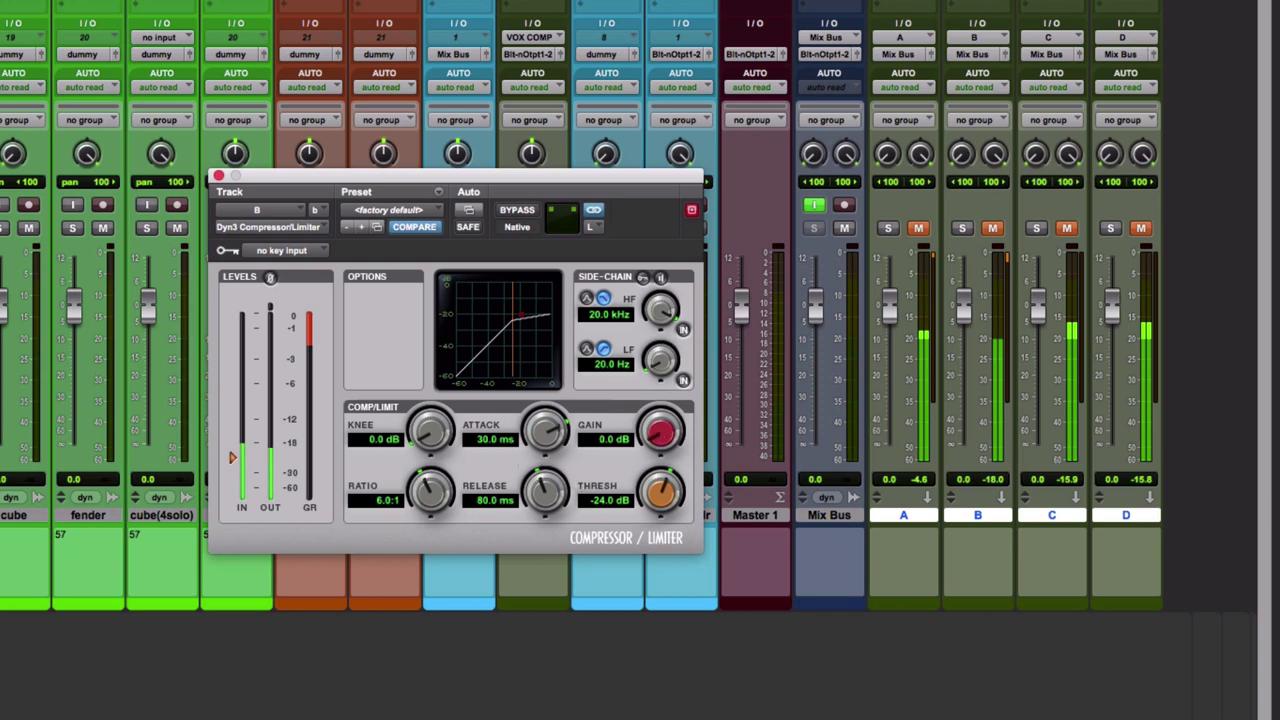
Step: With bus B's mvMeter beside it, set Dyn3 threshold to -22.8 dB and gain to 1.1 dB
{"action": "left_click", "coordinate": [904, 5]}
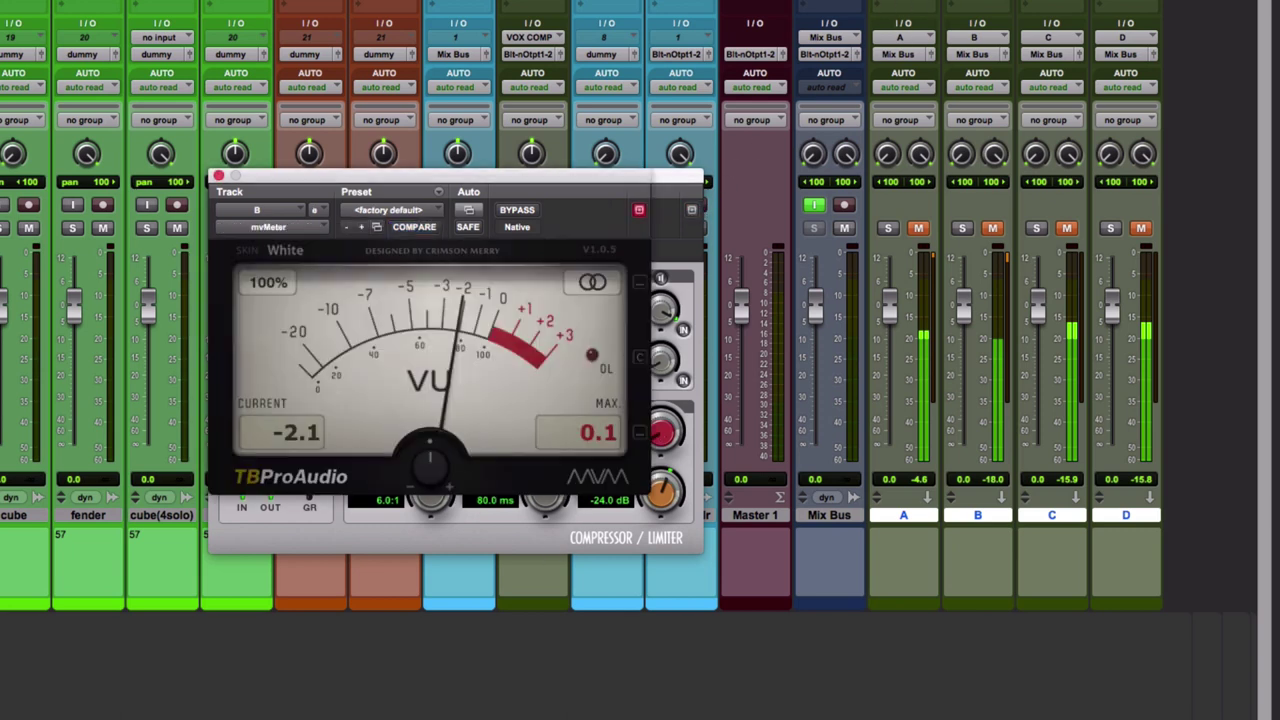
{"action": "mouse_move", "coordinate": [553, 175]}
{"action": "left_mouse_down"}
{"action": "mouse_move", "coordinate": [1069, 215]}
{"action": "mouse_move", "coordinate": [1069, 198]}
{"action": "left_mouse_up"}
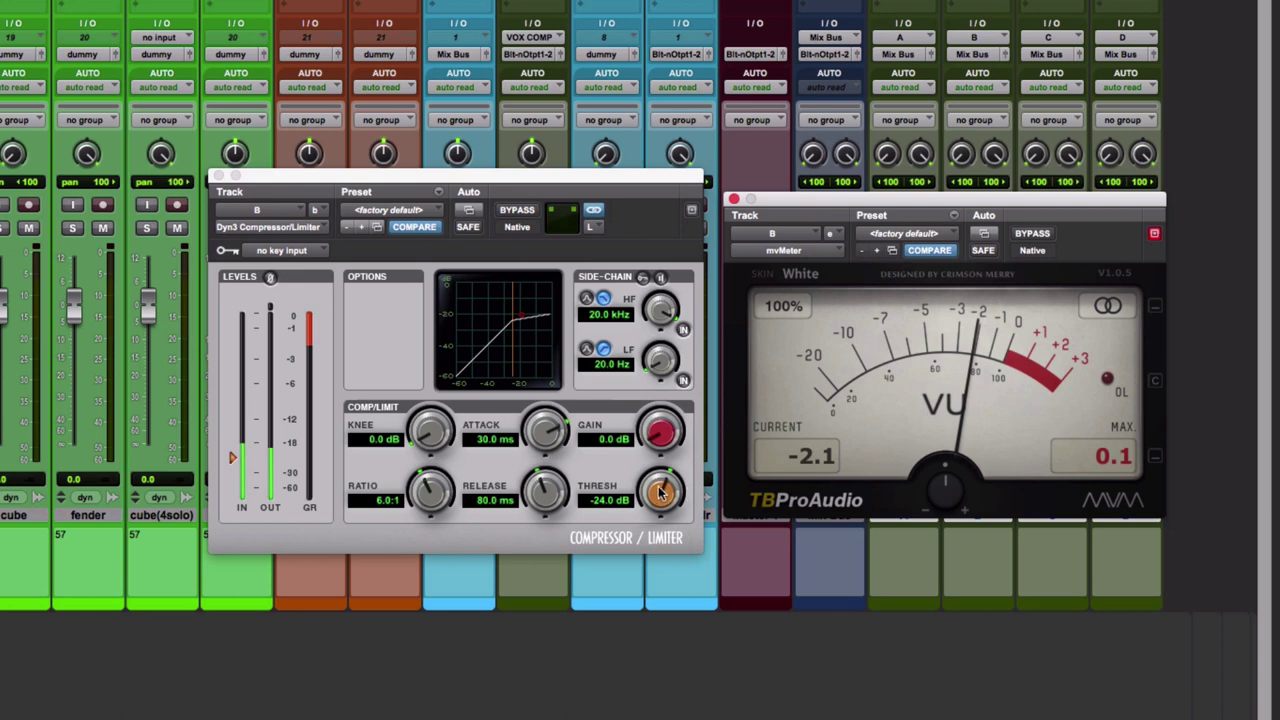
{"action": "left_click_drag", "start_coordinate": [660, 492], "coordinate": [660, 481]}
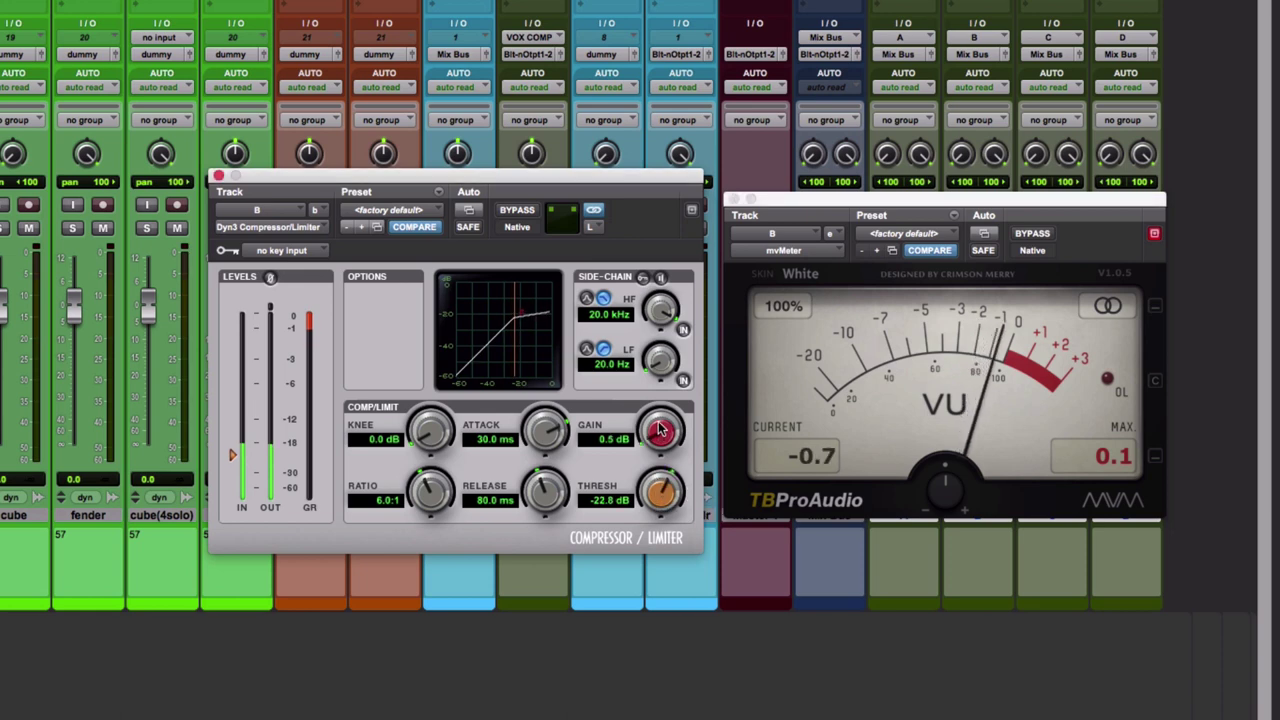
{"action": "left_click_drag", "start_coordinate": [658, 427], "coordinate": [660, 422]}
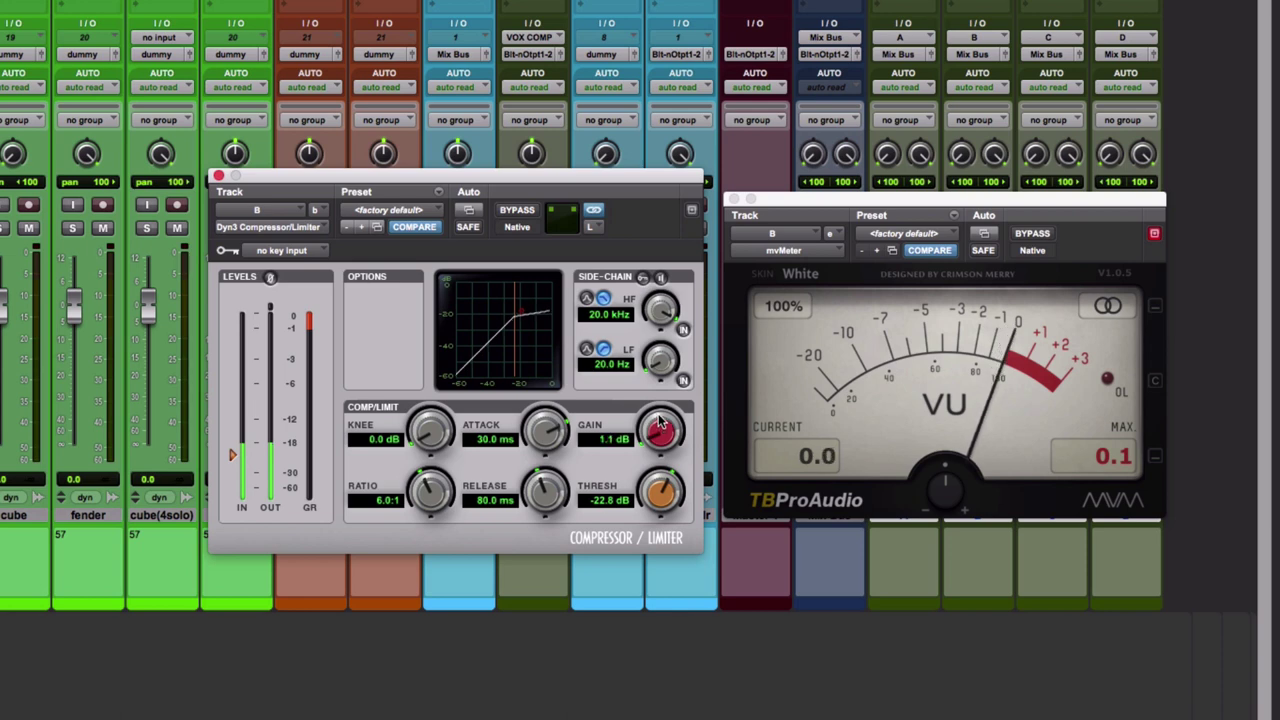
{"action": "left_click", "coordinate": [218, 176]}
Step: Set bus C's PuigChild left input gain to about 12 and left threshold to about 5.4
{"action": "left_click", "coordinate": [733, 199]}
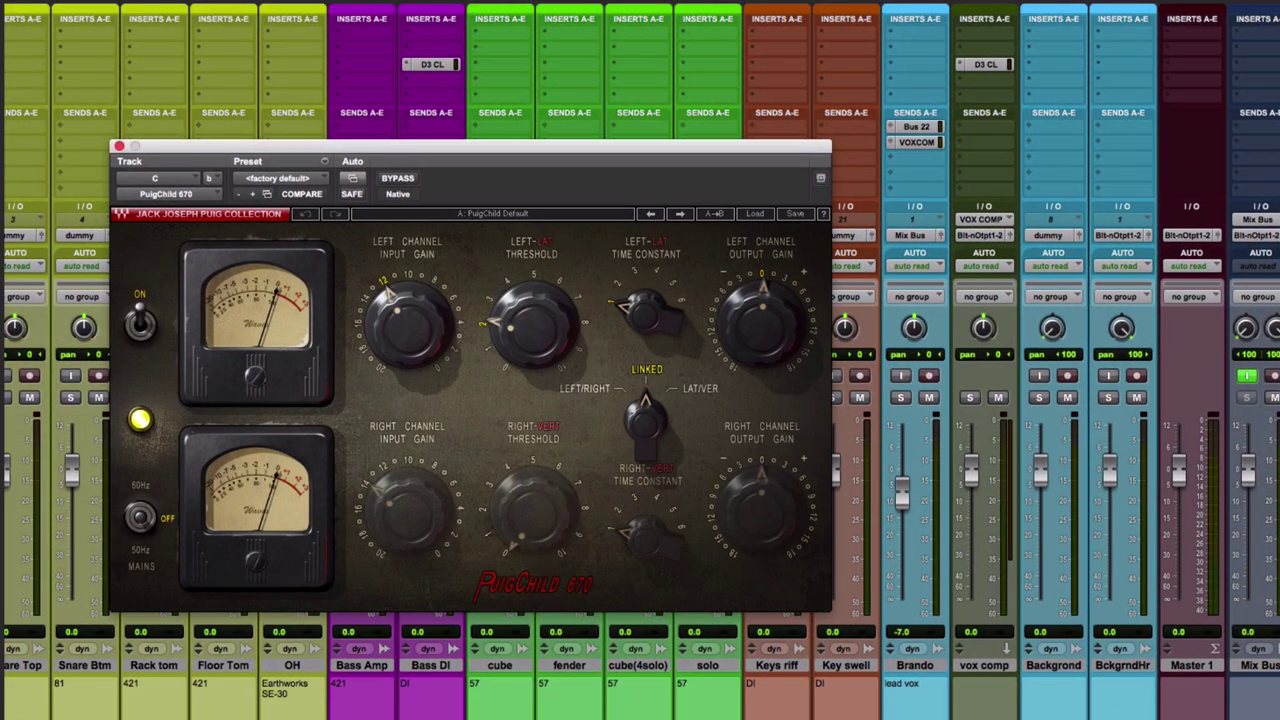
{"action": "mouse_move", "coordinate": [400, 150]}
{"action": "left_mouse_down"}
{"action": "mouse_move", "coordinate": [1024, 278]}
{"action": "mouse_move", "coordinate": [1126, 146]}
{"action": "left_mouse_up"}
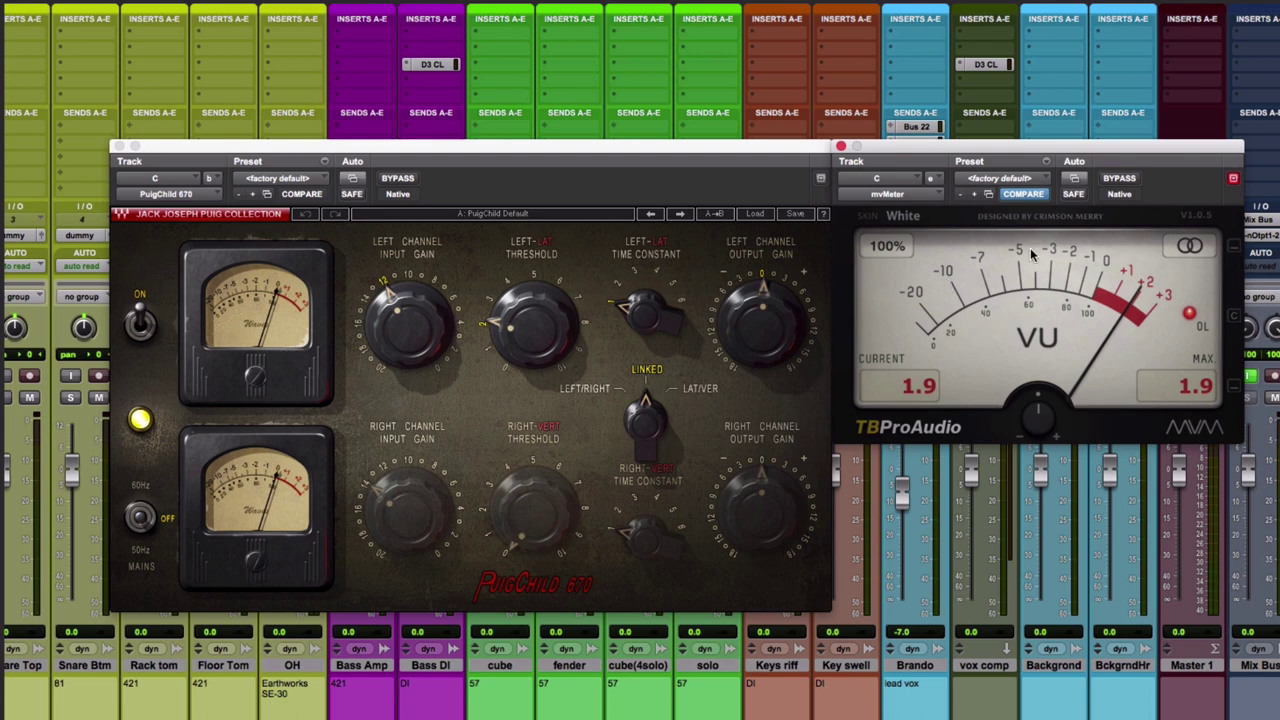
{"action": "left_click", "coordinate": [410, 334]}
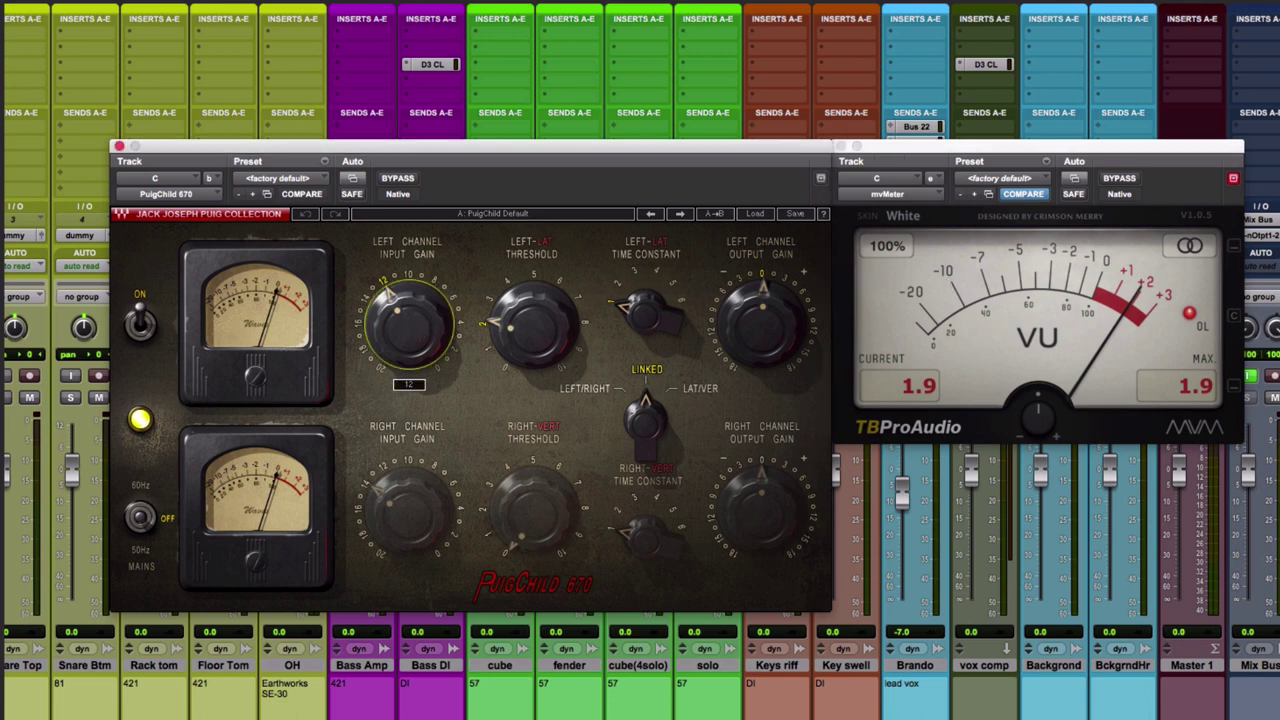
{"action": "left_click_drag", "start_coordinate": [410, 334], "coordinate": [410, 342]}
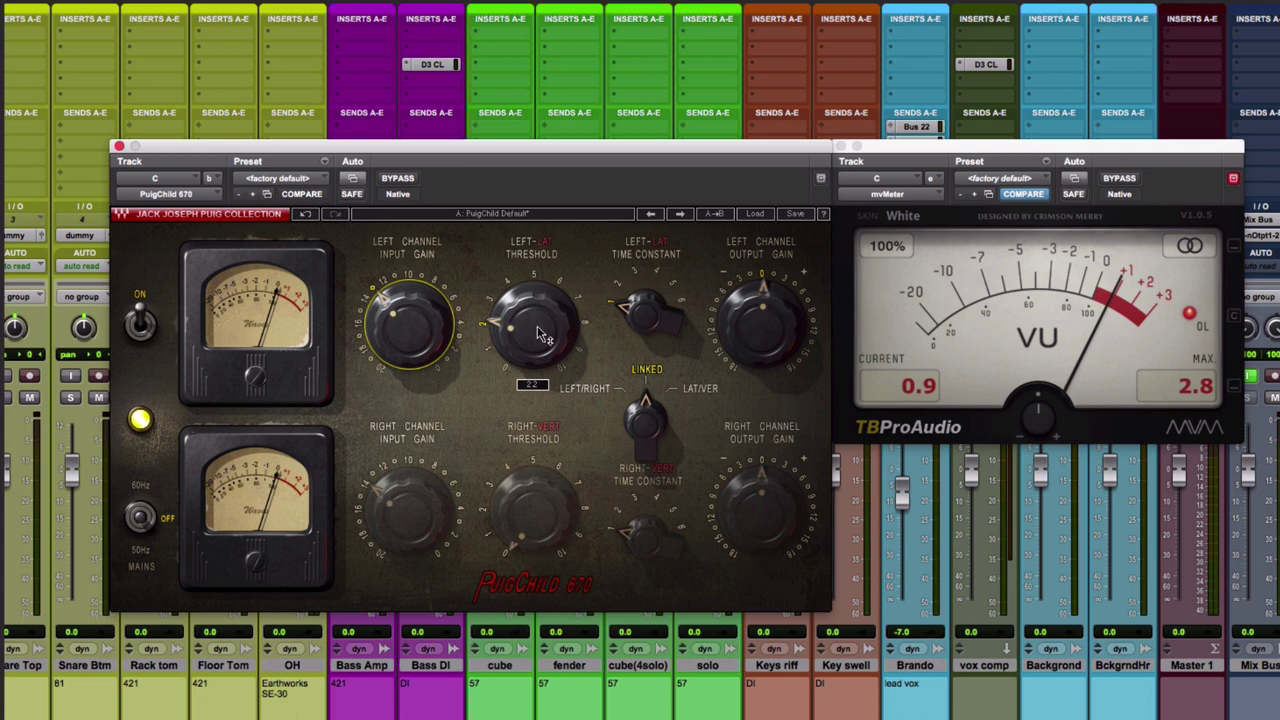
{"action": "left_click_drag", "start_coordinate": [541, 335], "coordinate": [541, 298]}
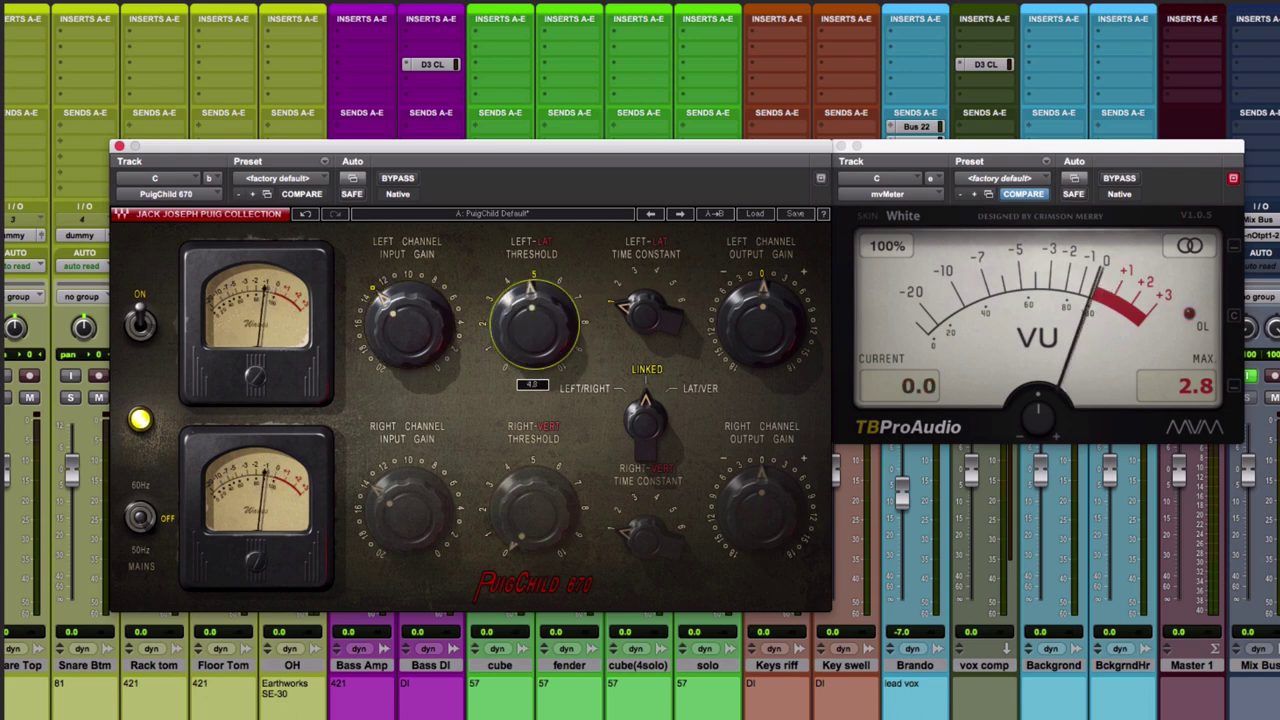
{"action": "left_click_drag", "start_coordinate": [541, 298], "coordinate": [541, 300]}
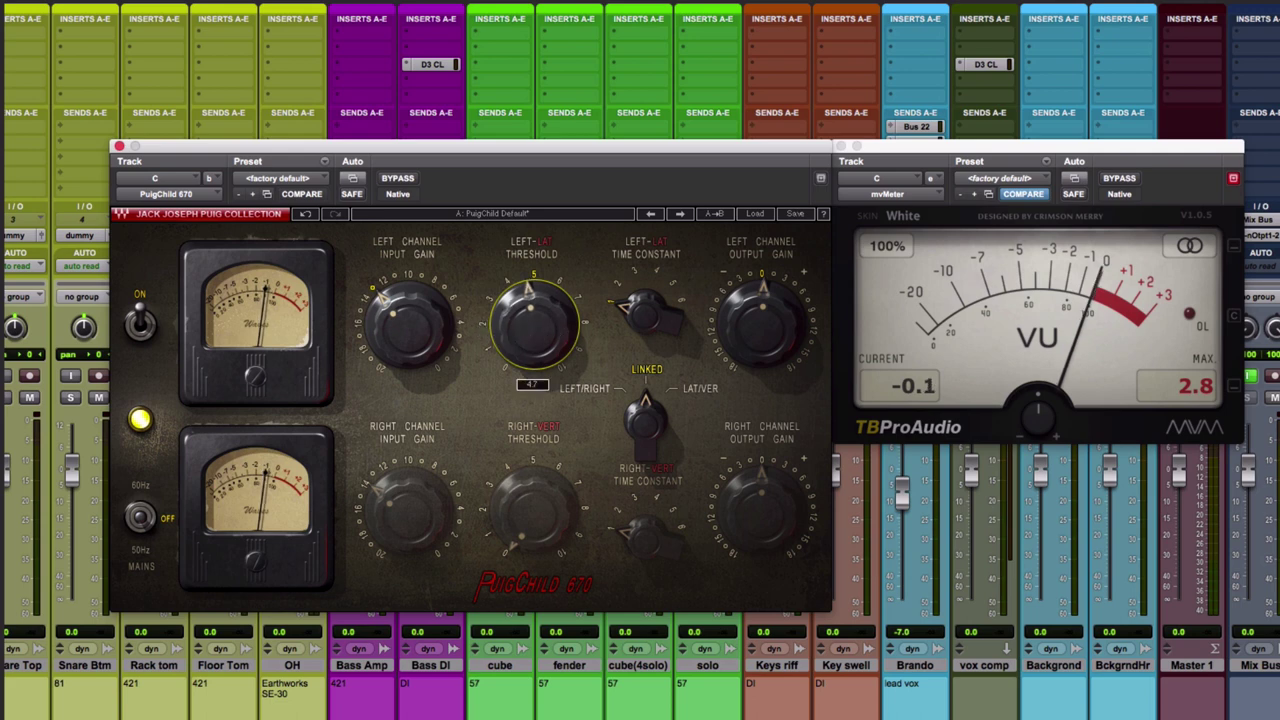
{"action": "left_click_drag", "start_coordinate": [549, 338], "coordinate": [545, 333]}
{"action": "left_click", "coordinate": [408, 323]}
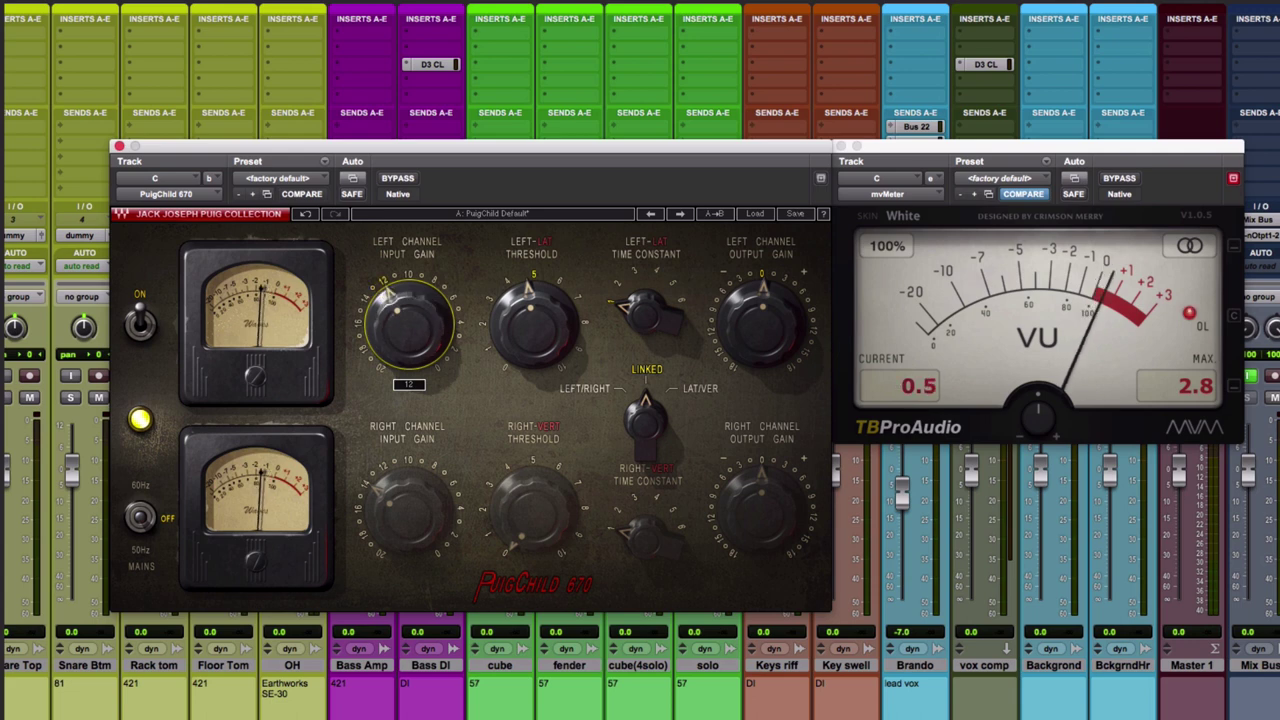
{"action": "mouse_move", "coordinate": [533, 320]}
{"action": "left_mouse_down"}
{"action": "mouse_move", "coordinate": [533, 332]}
{"action": "mouse_move", "coordinate": [533, 310]}
{"action": "left_mouse_up"}
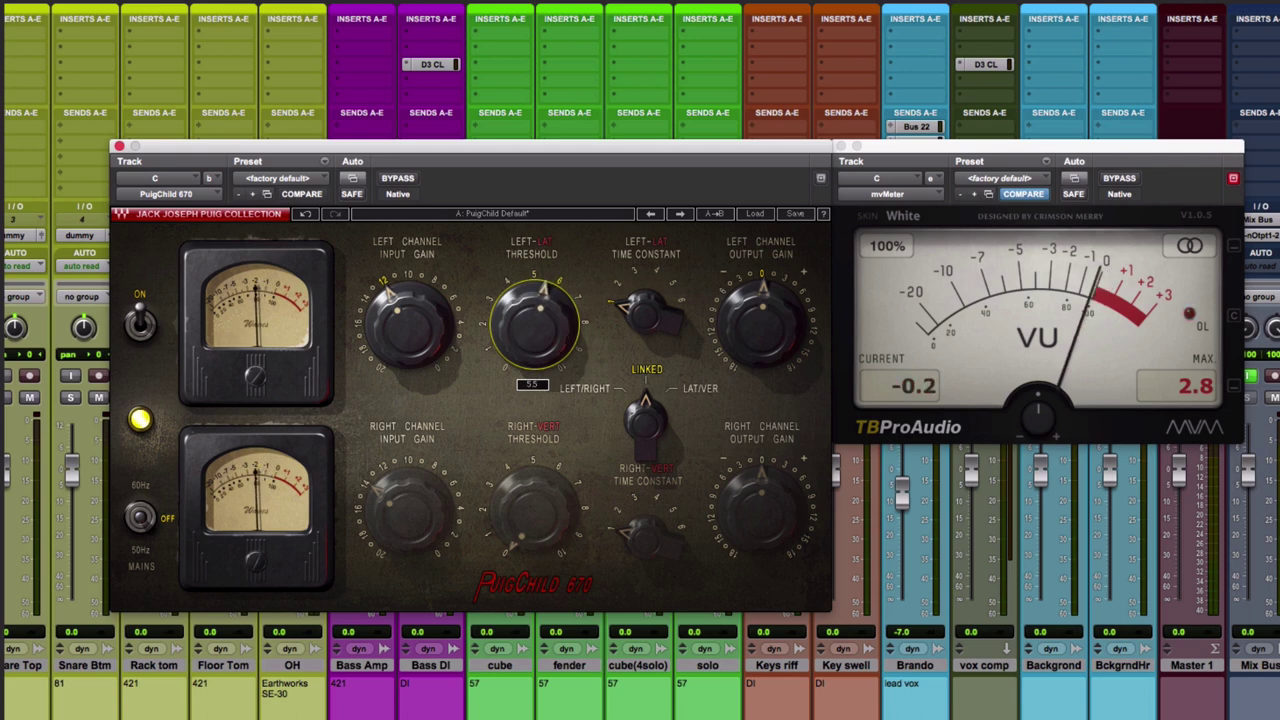
{"action": "left_click_drag", "start_coordinate": [533, 310], "coordinate": [547, 340]}
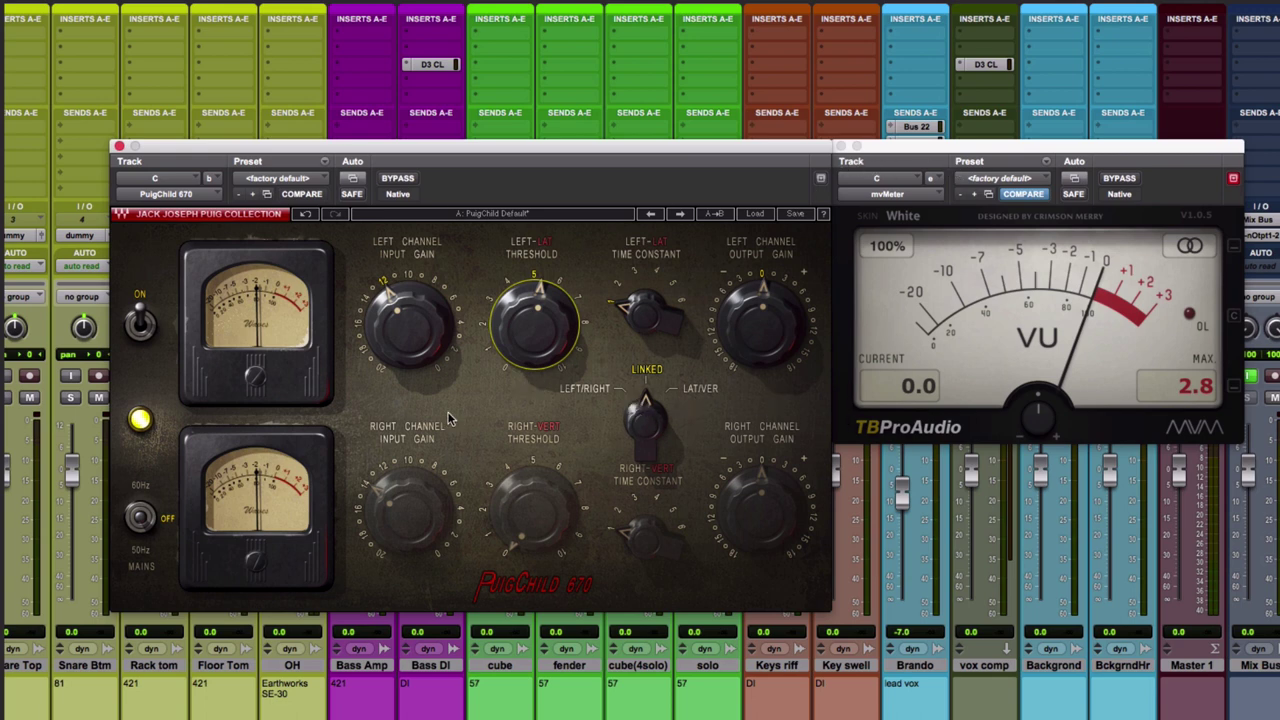
Step: Switch the PuigChild's LINKED knob to LEFT/RIGHT and raise the right threshold to match the left
{"action": "left_click", "coordinate": [630, 432]}
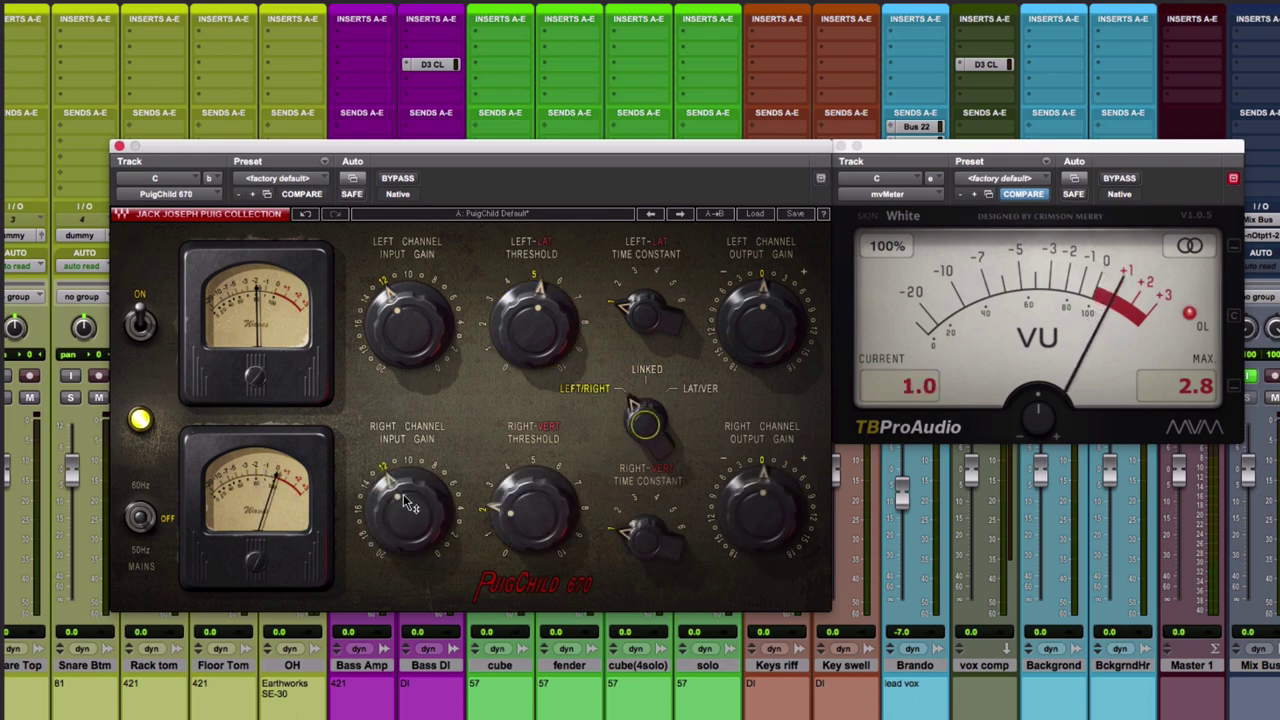
{"action": "mouse_move", "coordinate": [534, 508]}
{"action": "left_click_drag", "start_coordinate": [532, 510], "coordinate": [532, 460]}
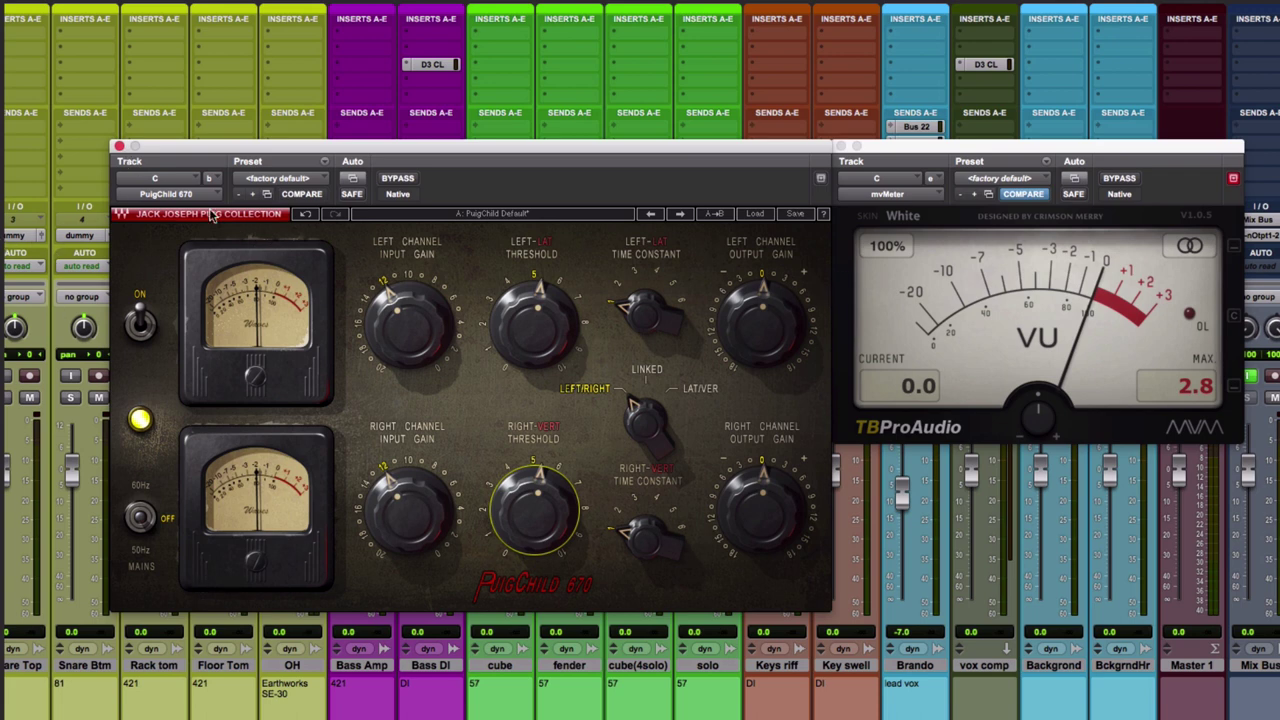
Step: Close bus C's plug-ins and open bus D's PuigChild 670 and mvMeter side by side
{"action": "left_click", "coordinate": [119, 146]}
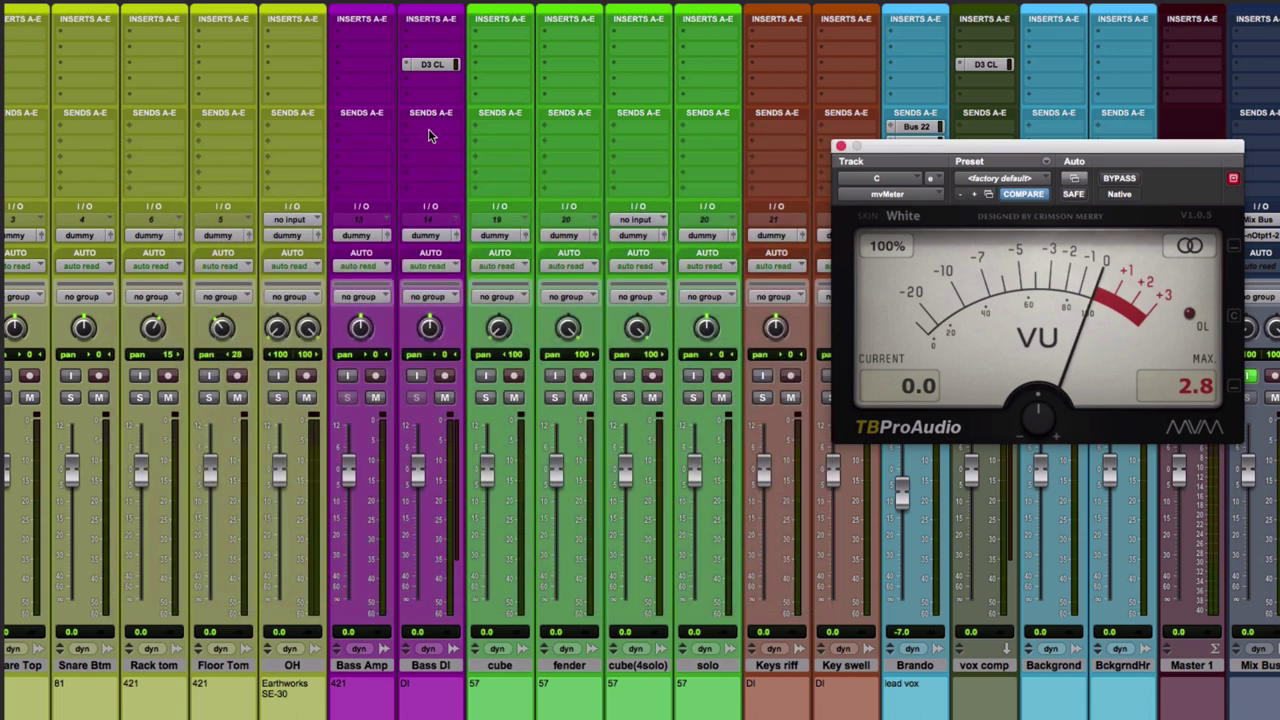
{"action": "left_click", "coordinate": [840, 147]}
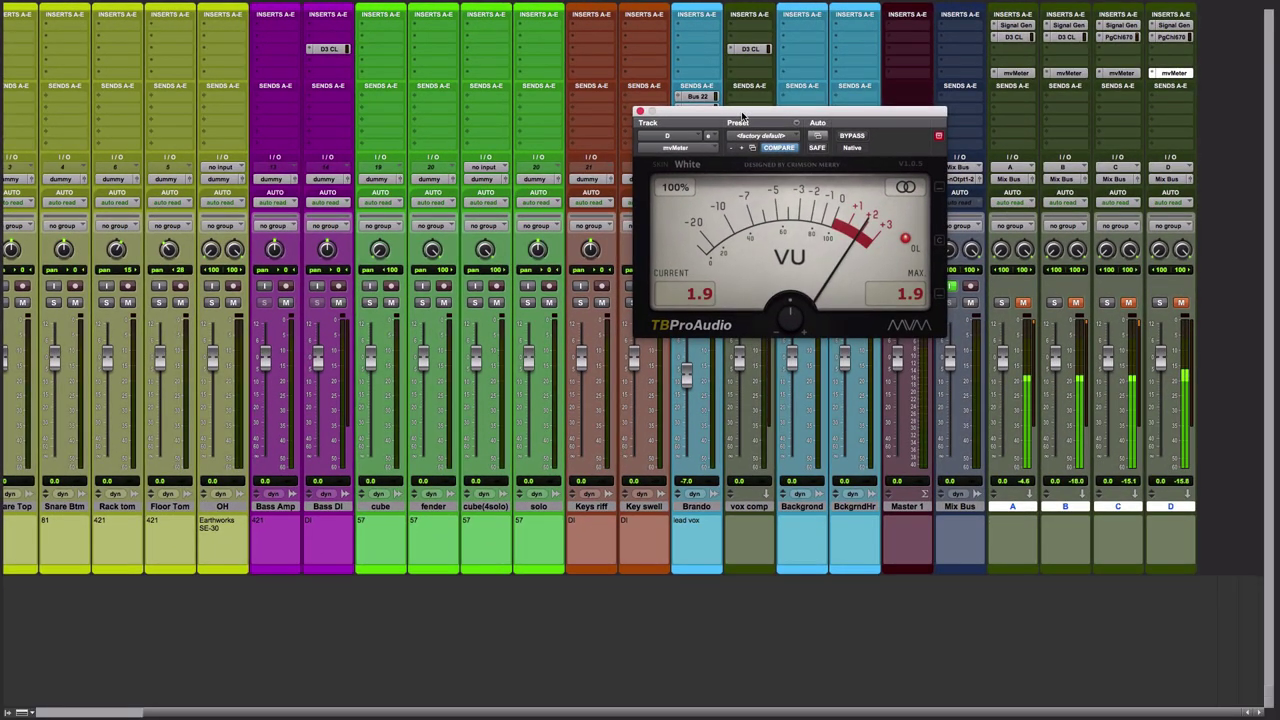
{"action": "mouse_move", "coordinate": [747, 122]}
{"action": "left_mouse_down"}
{"action": "mouse_move", "coordinate": [1105, 385]}
{"action": "mouse_move", "coordinate": [955, 328]}
{"action": "left_mouse_up"}
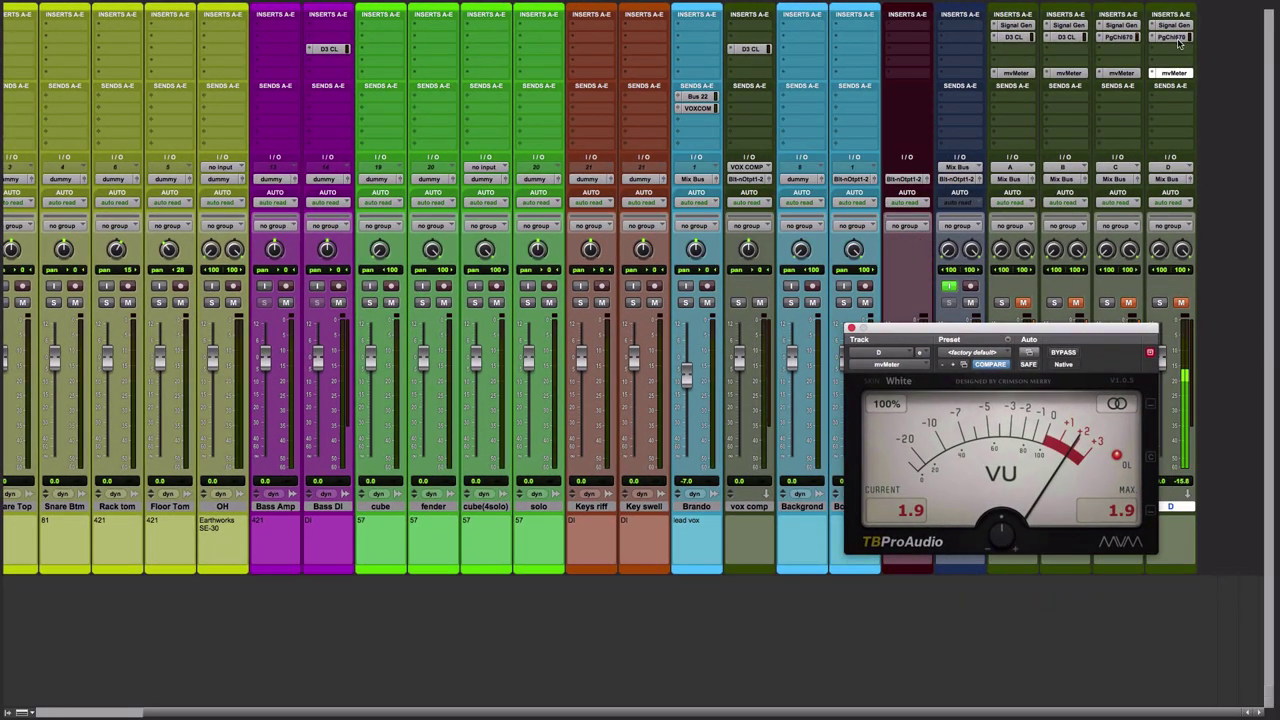
{"action": "left_click", "coordinate": [1173, 37]}
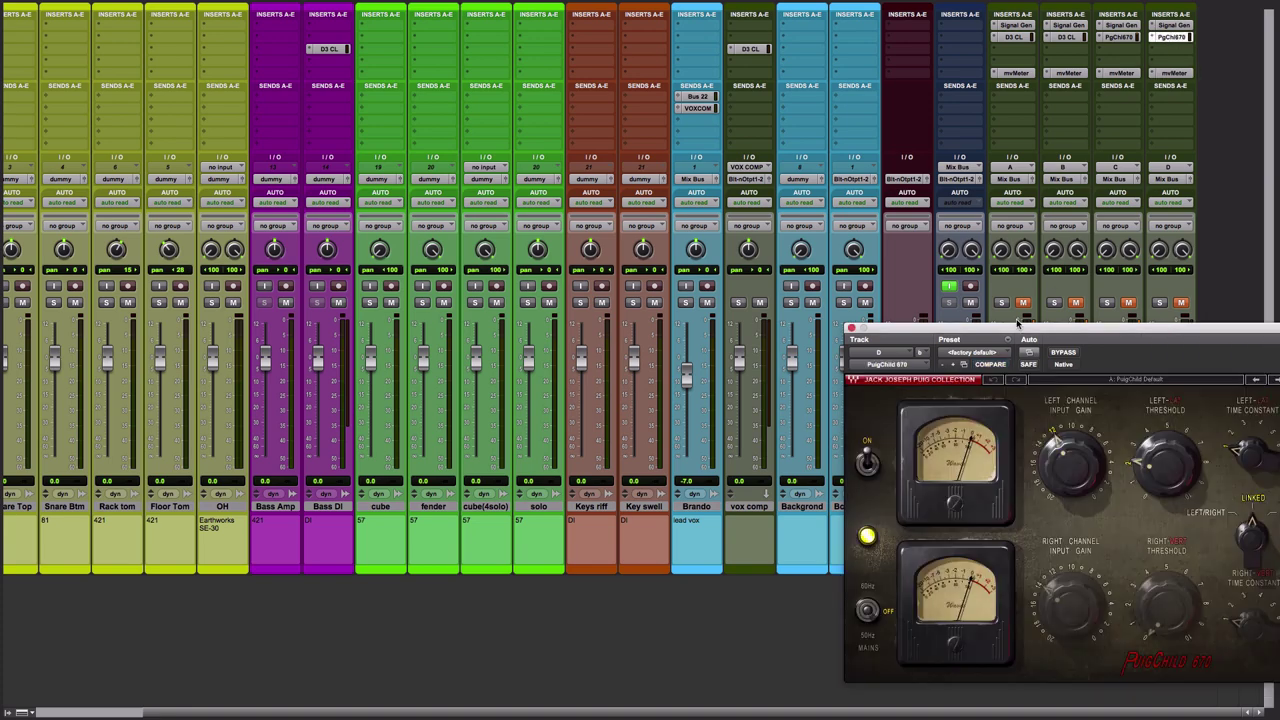
{"action": "mouse_move", "coordinate": [1013, 337]}
{"action": "left_mouse_down"}
{"action": "mouse_move", "coordinate": [582, 246]}
{"action": "mouse_move", "coordinate": [418, 143]}
{"action": "left_mouse_up"}
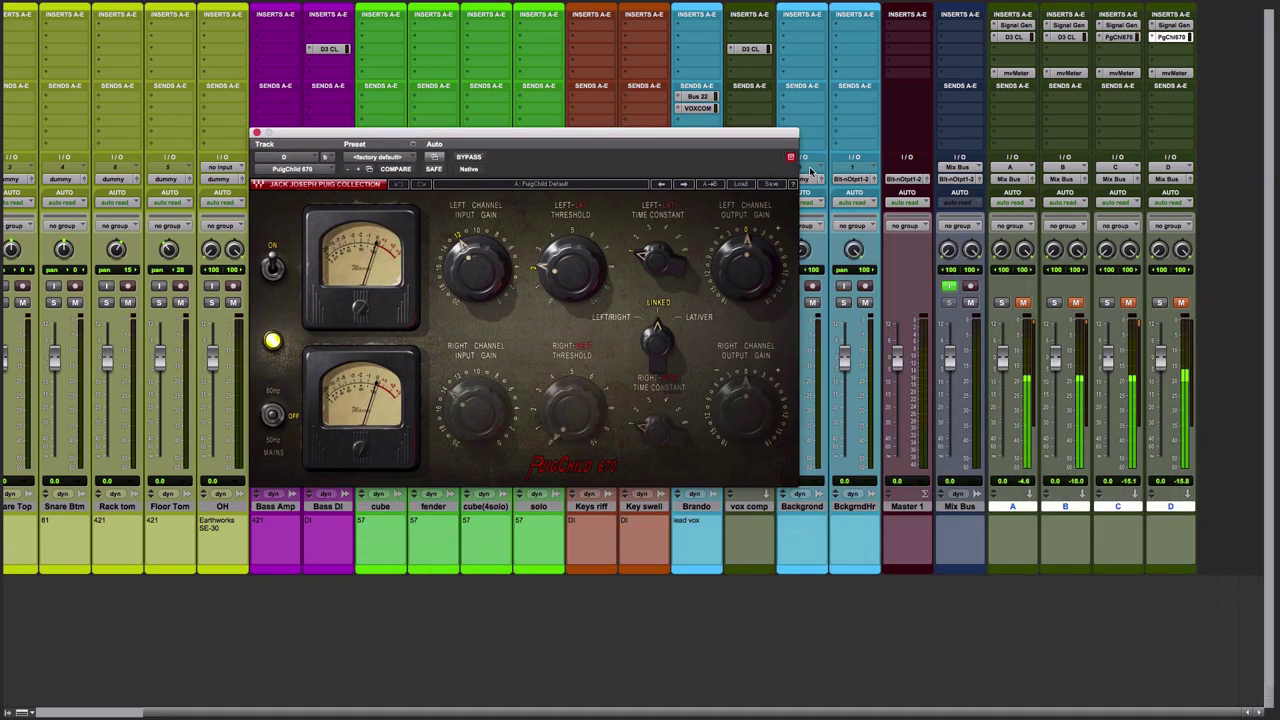
{"action": "left_click", "coordinate": [1176, 74]}
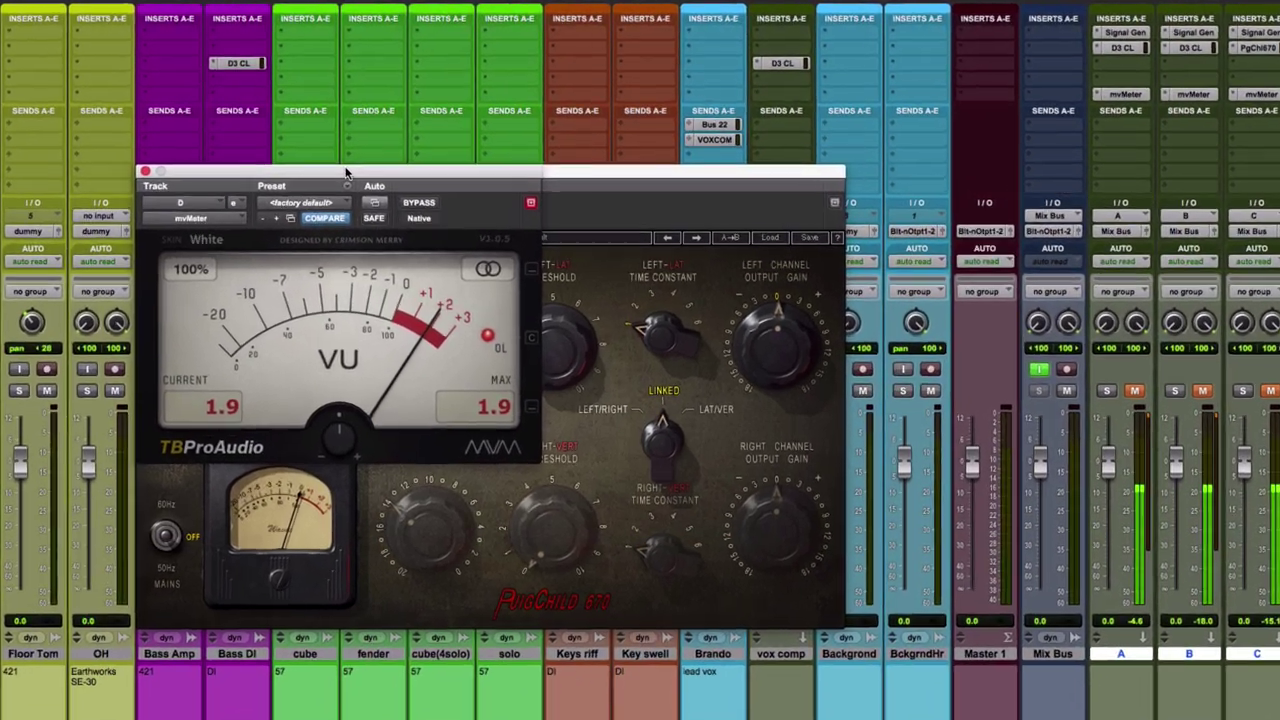
{"action": "mouse_move", "coordinate": [414, 133]}
{"action": "left_mouse_down"}
{"action": "mouse_move", "coordinate": [1057, 387]}
{"action": "mouse_move", "coordinate": [1087, 337]}
{"action": "left_mouse_up"}
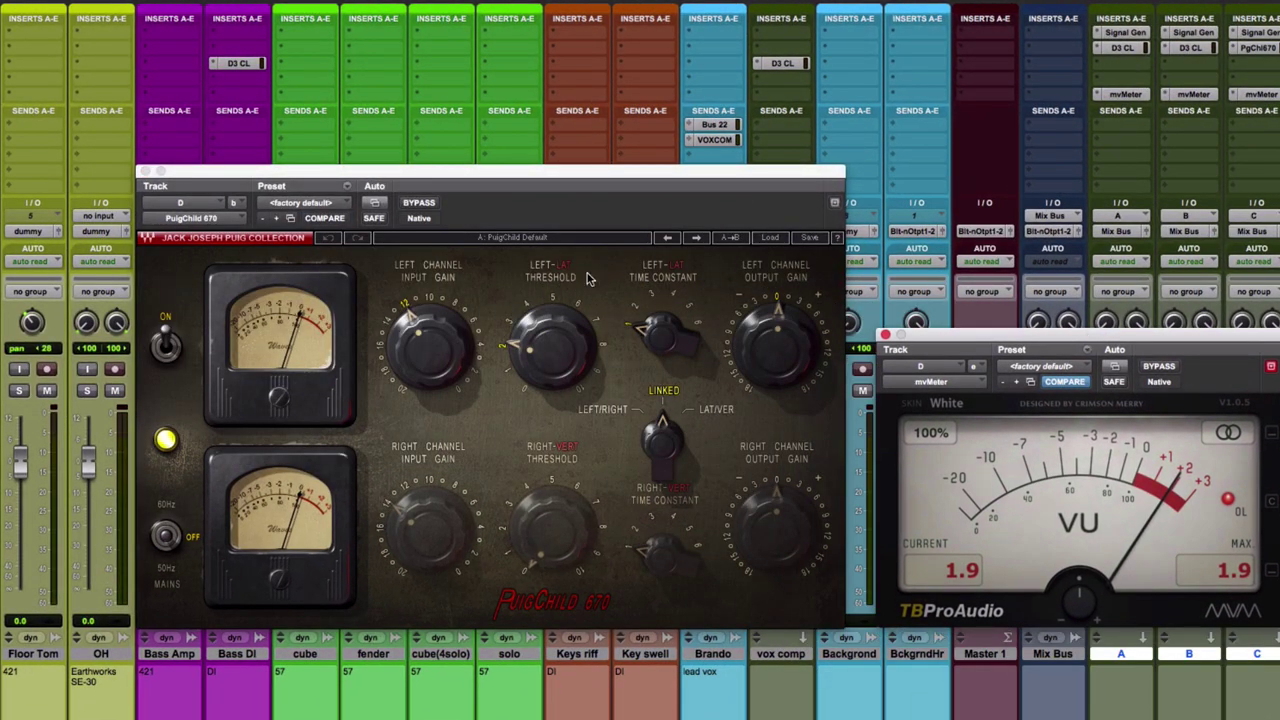
Step: Set bus D's PuigChild left input gain to 10 and left threshold near 5
{"action": "left_click", "coordinate": [424, 350]}
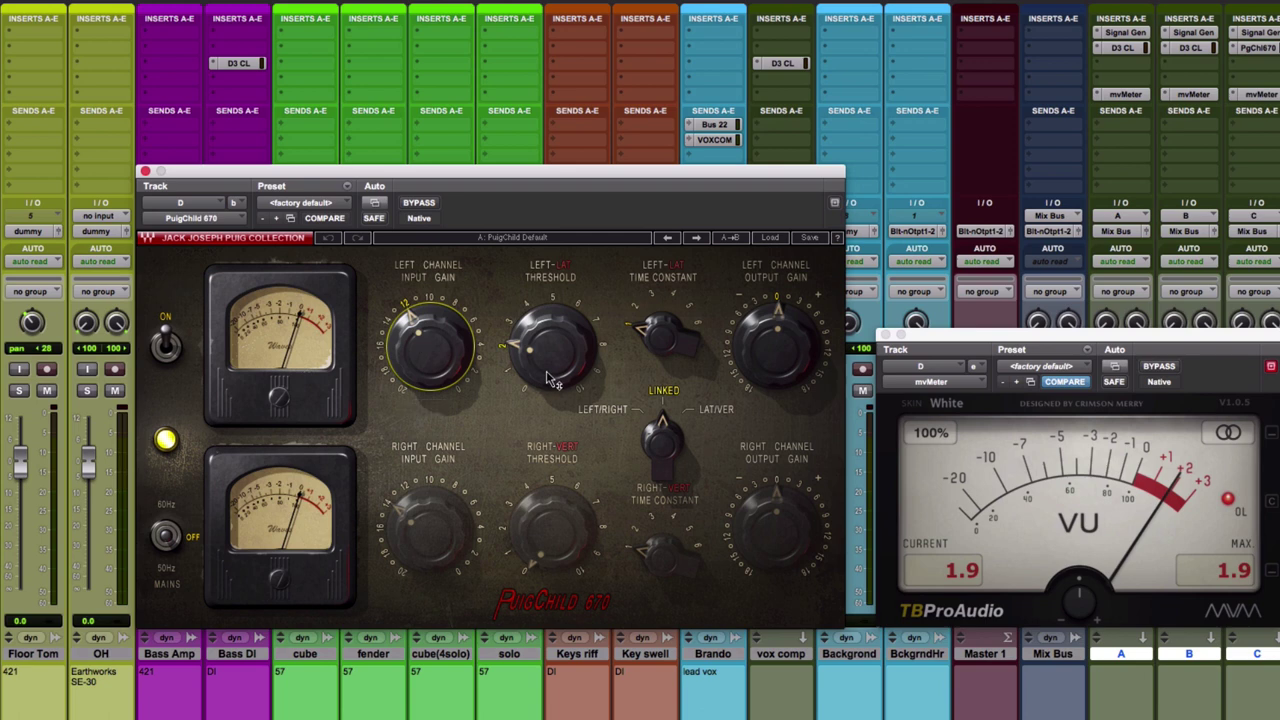
{"action": "left_click_drag", "start_coordinate": [430, 350], "coordinate": [430, 299]}
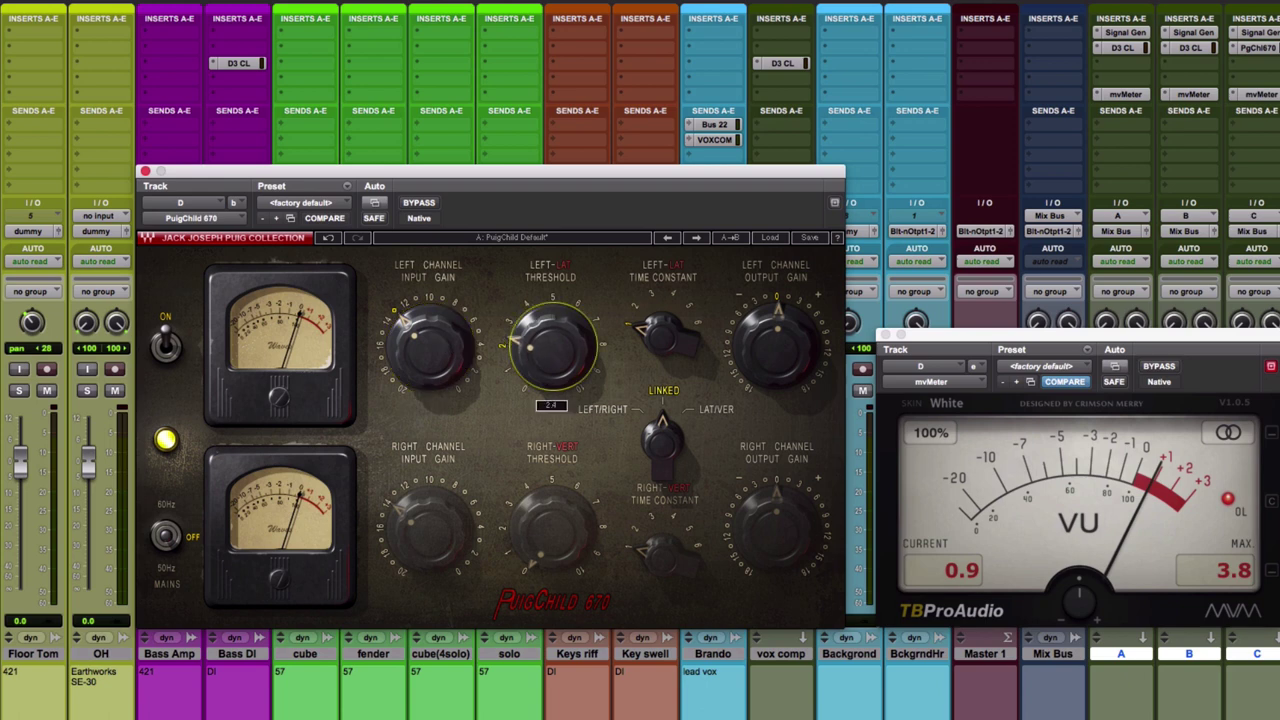
{"action": "left_click_drag", "start_coordinate": [551, 345], "coordinate": [551, 320]}
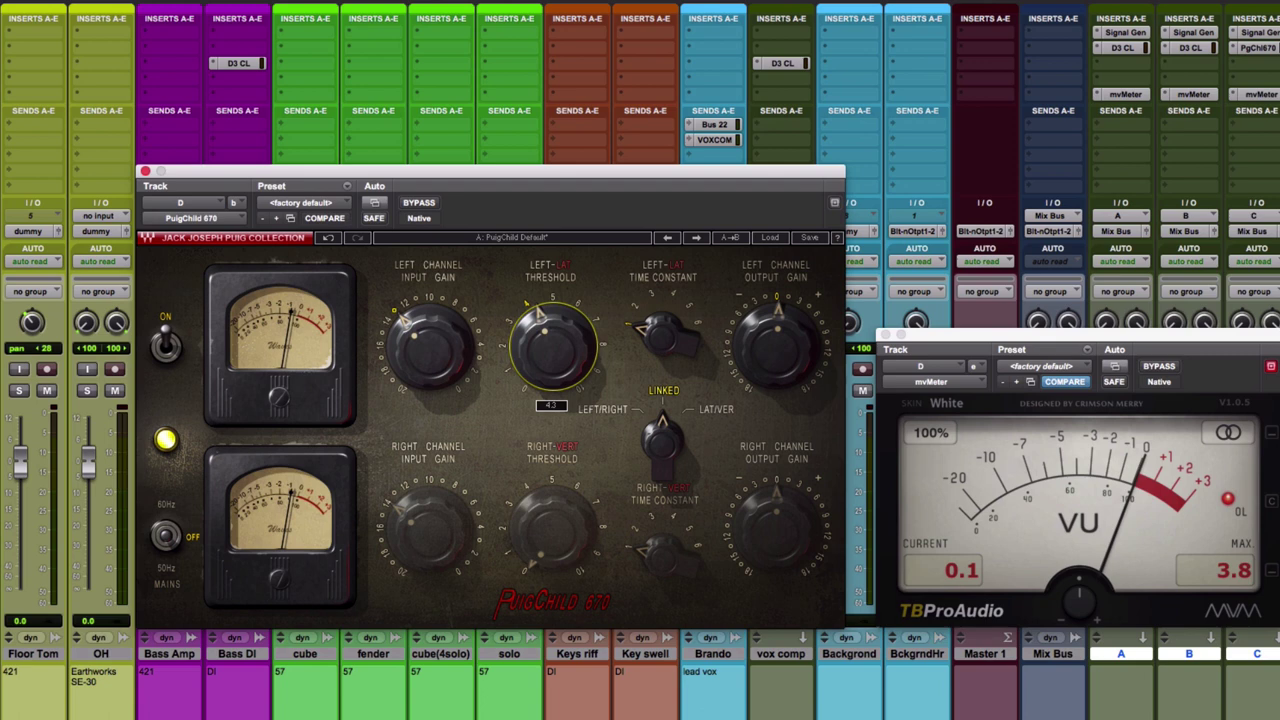
{"action": "left_click_drag", "start_coordinate": [551, 320], "coordinate": [551, 305]}
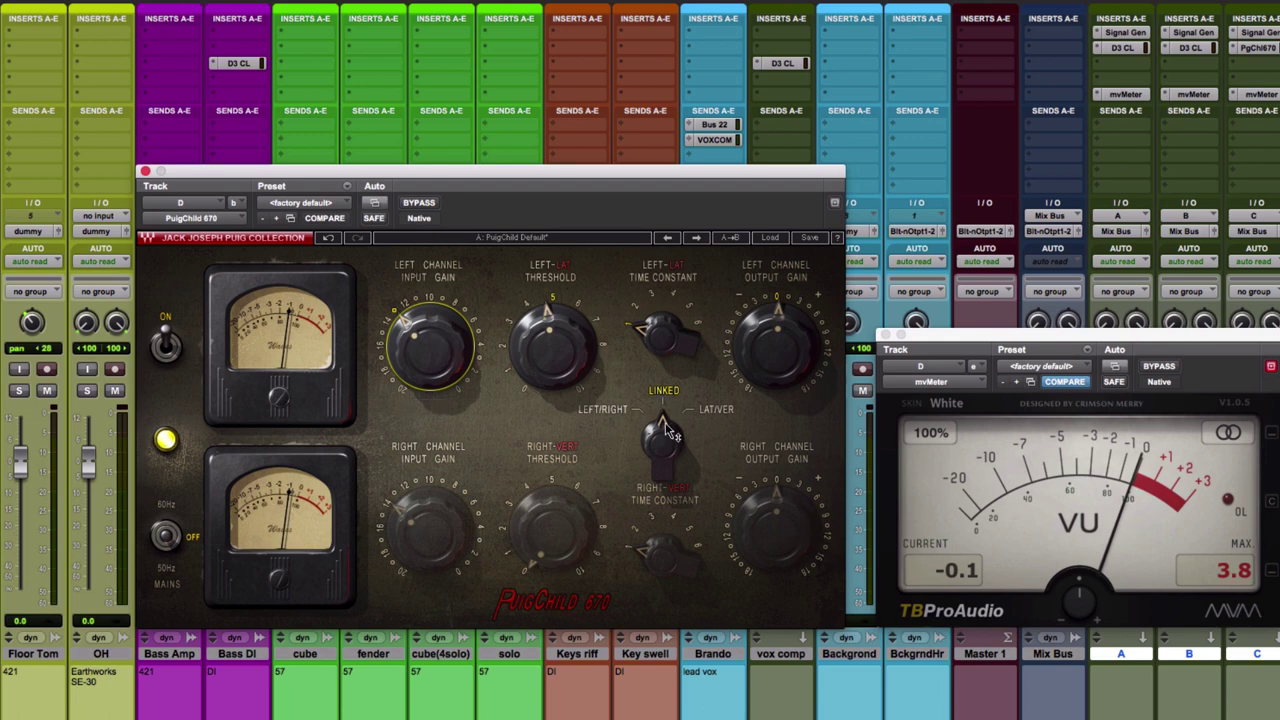
Step: Unlink bus D's PuigChild channels, raise the right threshold to about 4.9, and close the meter
{"action": "left_click", "coordinate": [666, 434]}
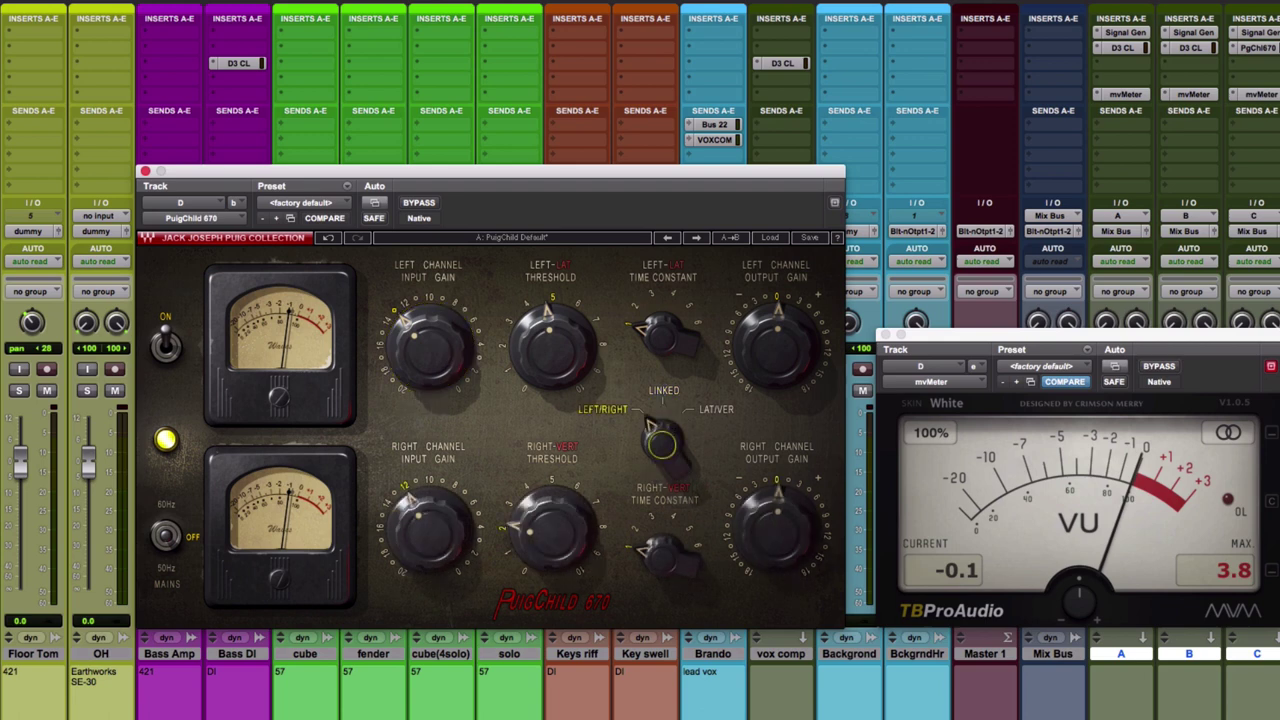
{"action": "left_click", "coordinate": [420, 528]}
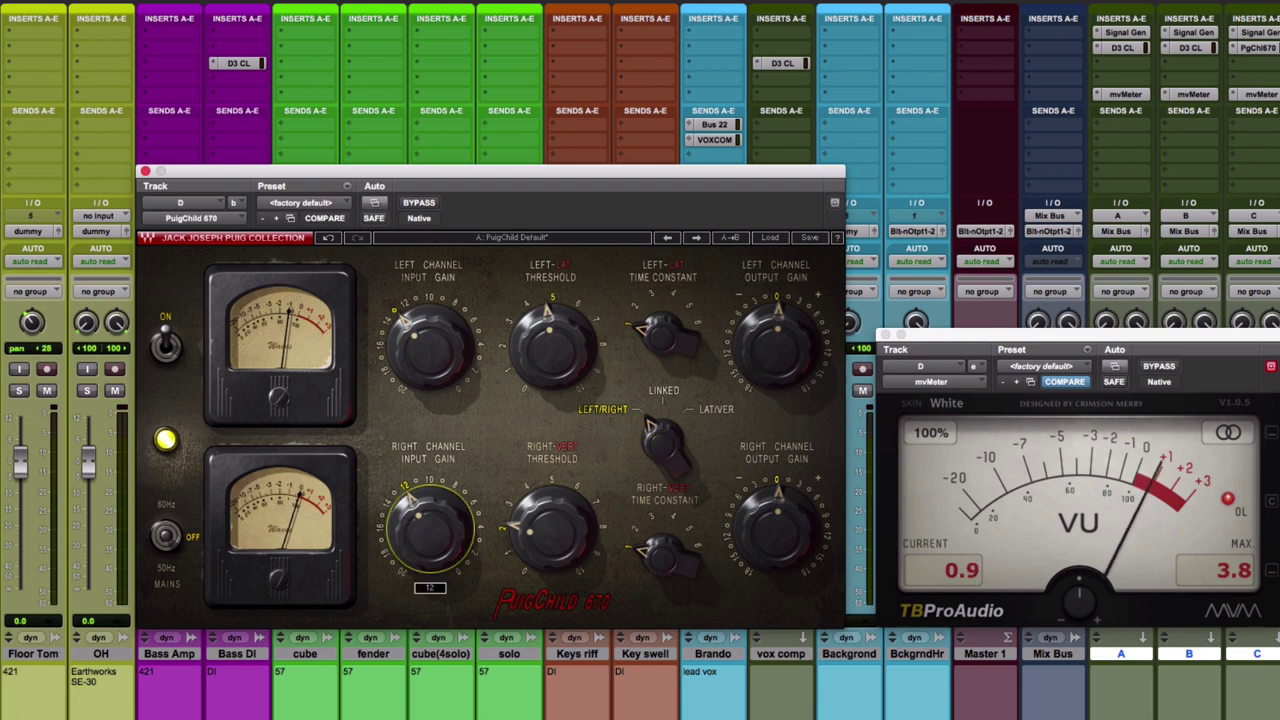
{"action": "left_click", "coordinate": [553, 528]}
{"action": "left_click_drag", "start_coordinate": [553, 528], "coordinate": [553, 490]}
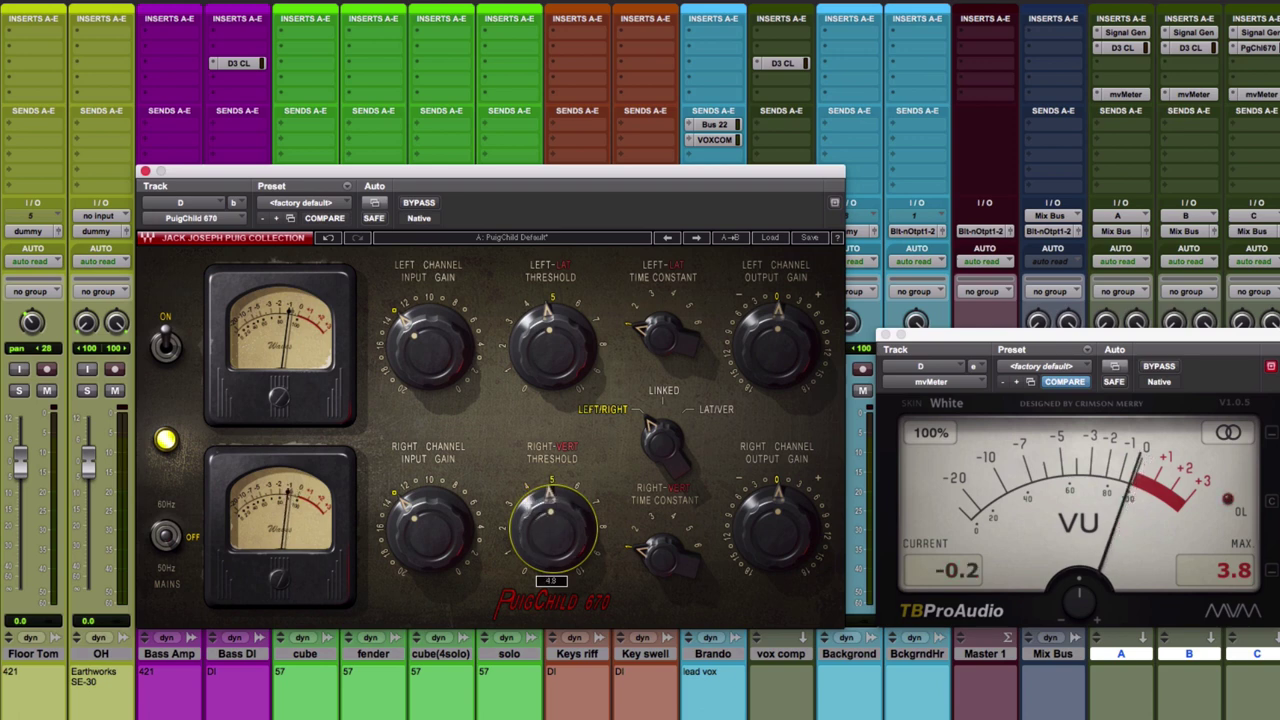
{"action": "left_click", "coordinate": [428, 541]}
{"action": "left_click", "coordinate": [672, 574]}
{"action": "left_click", "coordinate": [885, 336]}
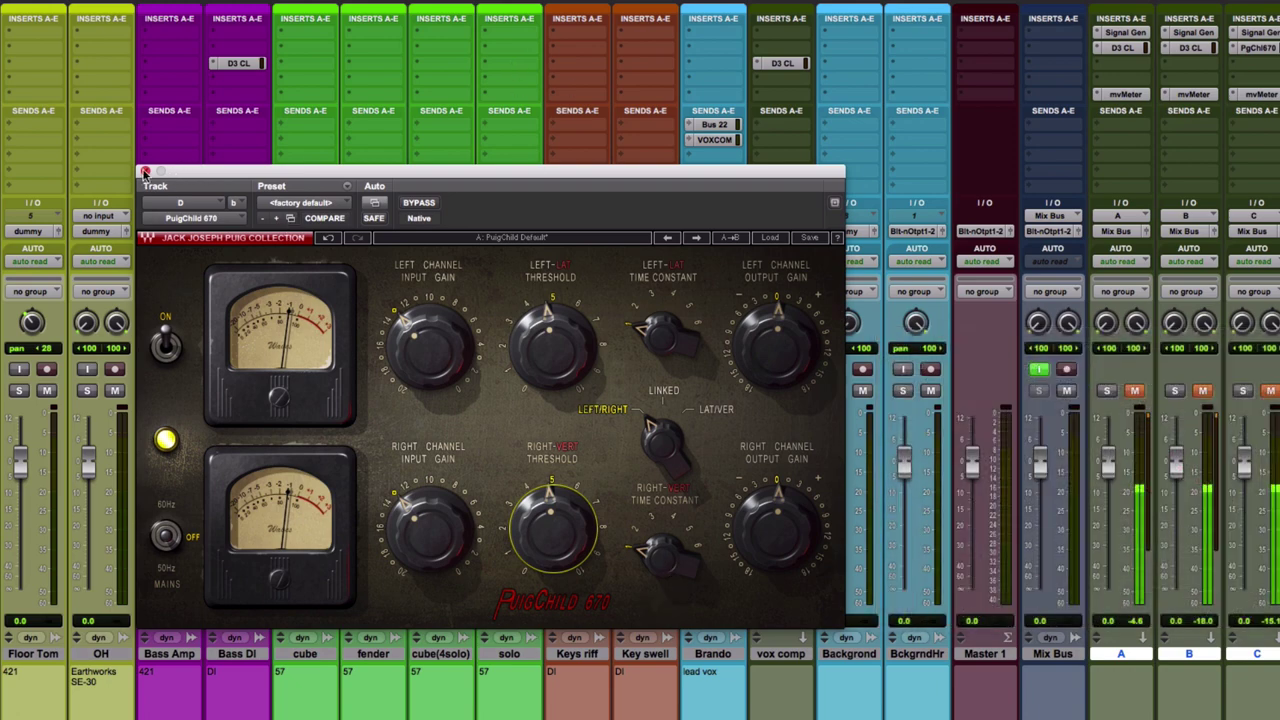
Step: Insert an S1 Imager on bus D after the PuigChild and widen it to 3.00
{"action": "left_click", "coordinate": [145, 172]}
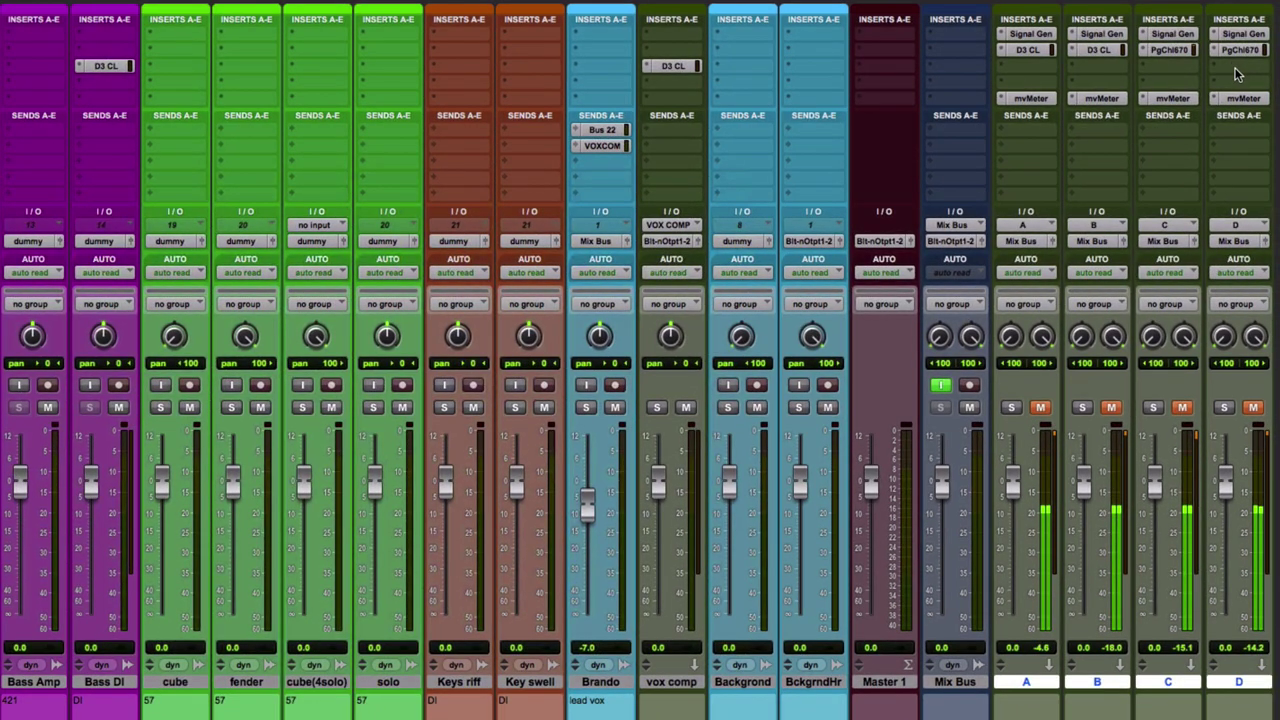
{"action": "left_click", "coordinate": [1237, 74]}
{"action": "mouse_move", "coordinate": [1112, 102]}
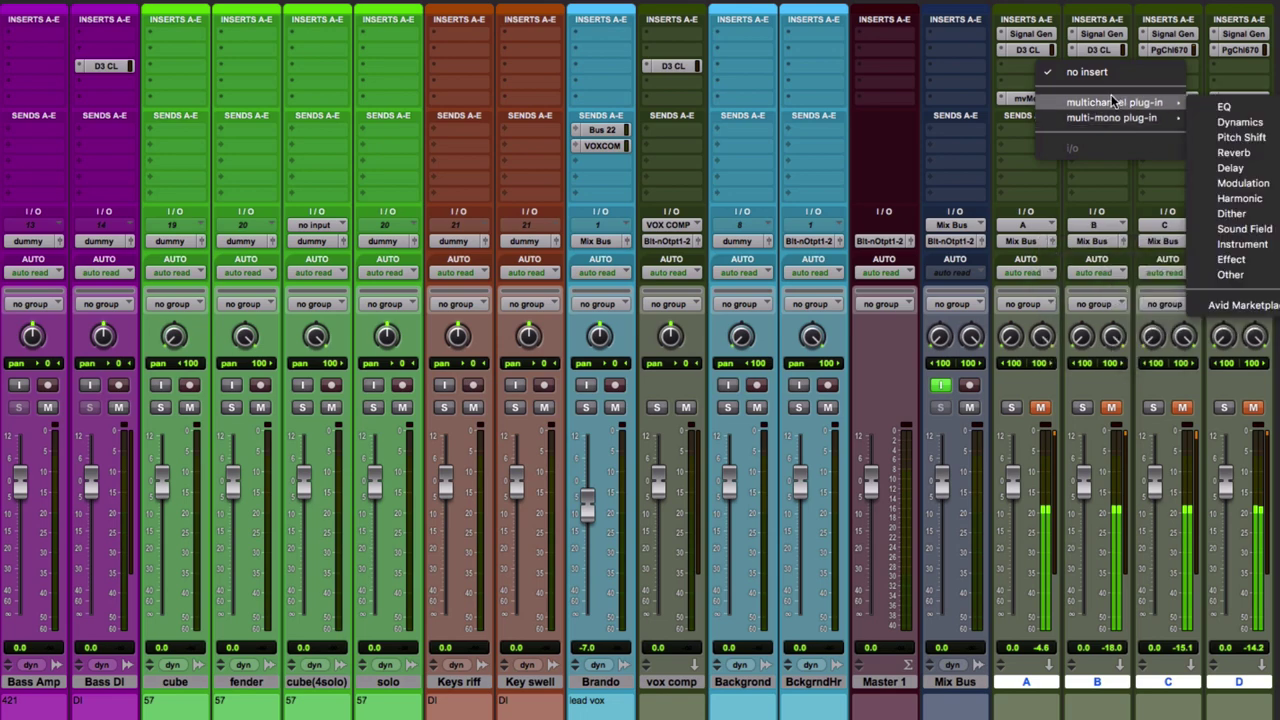
{"action": "mouse_move", "coordinate": [1243, 229]}
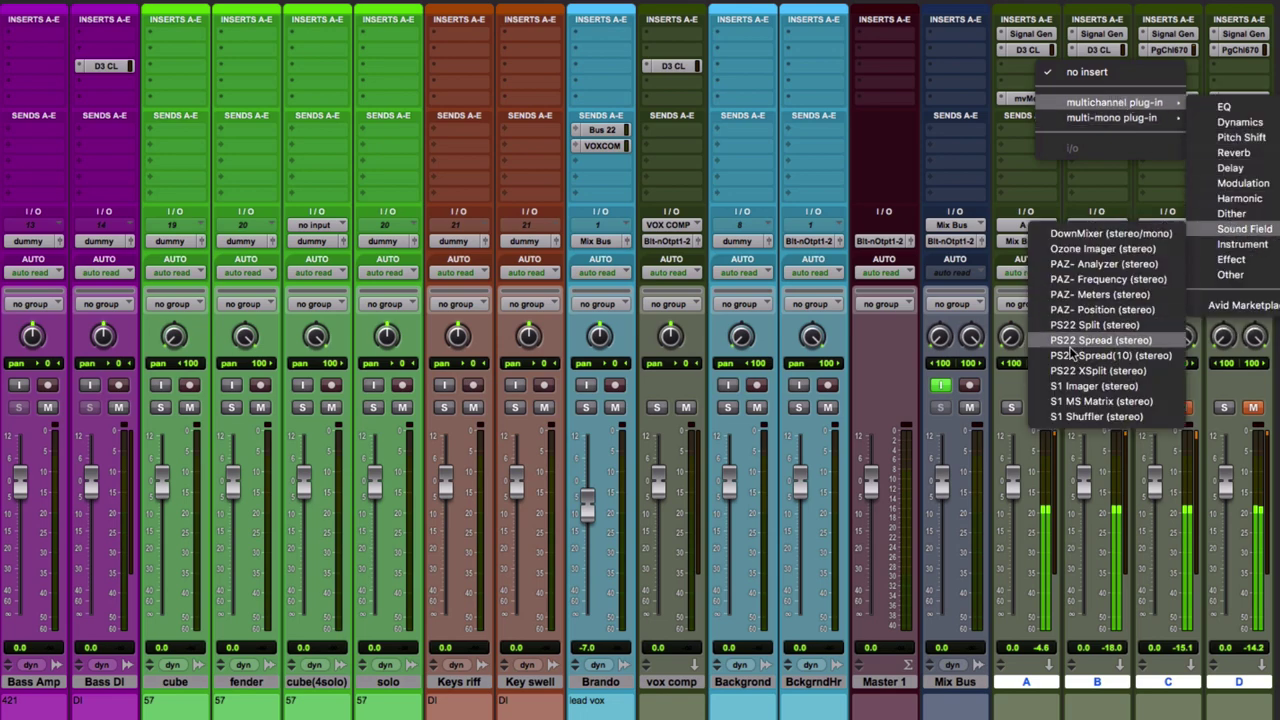
{"action": "left_click", "coordinate": [1070, 386]}
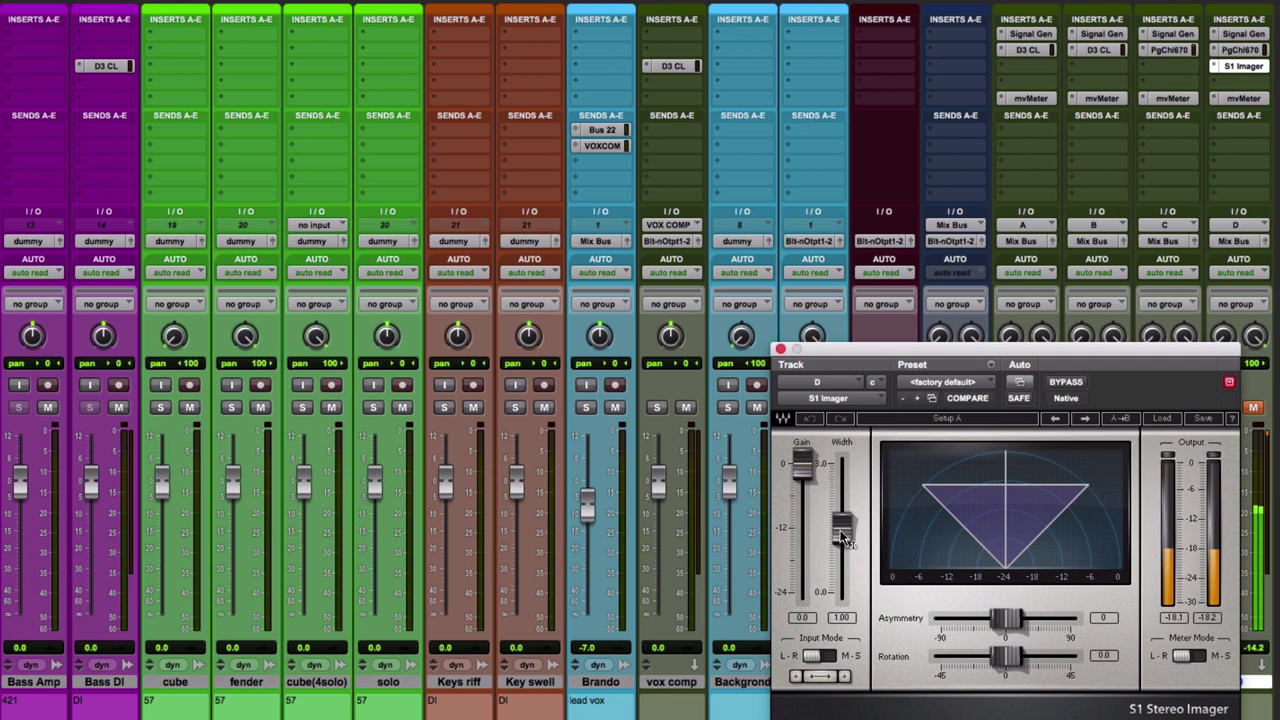
{"action": "left_click_drag", "start_coordinate": [840, 535], "coordinate": [841, 463]}
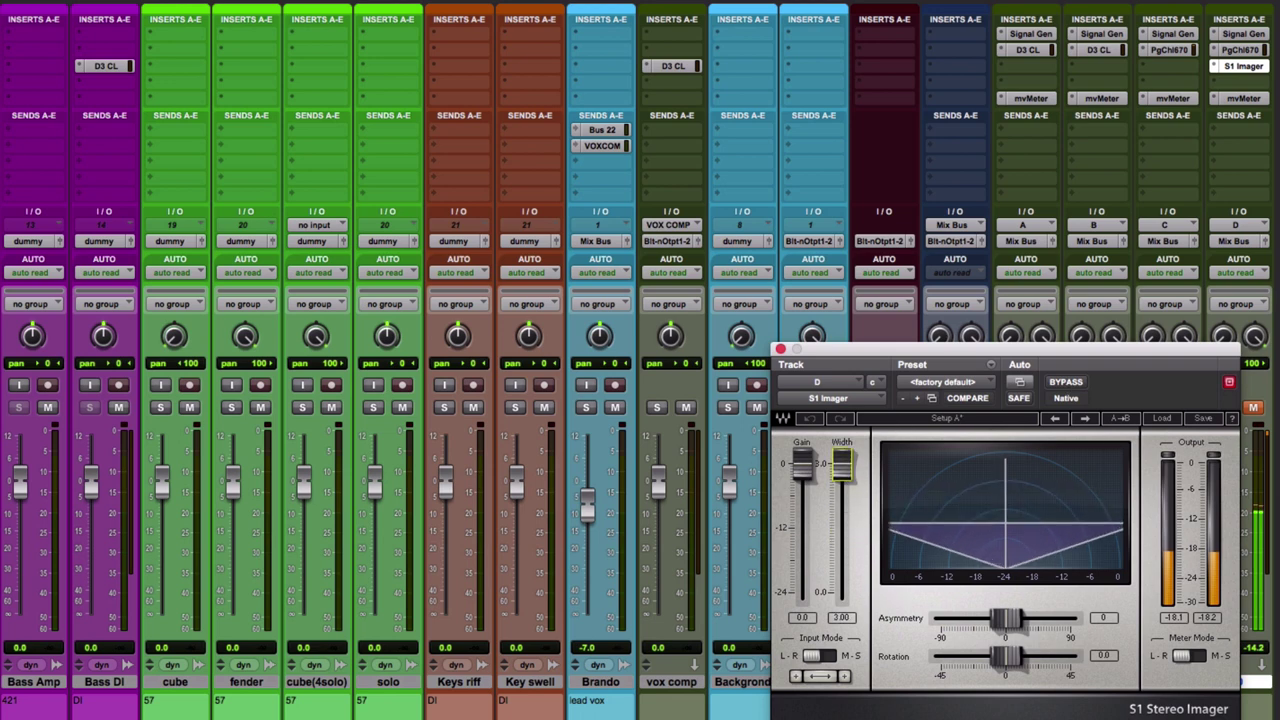
{"action": "left_click", "coordinate": [781, 349]}
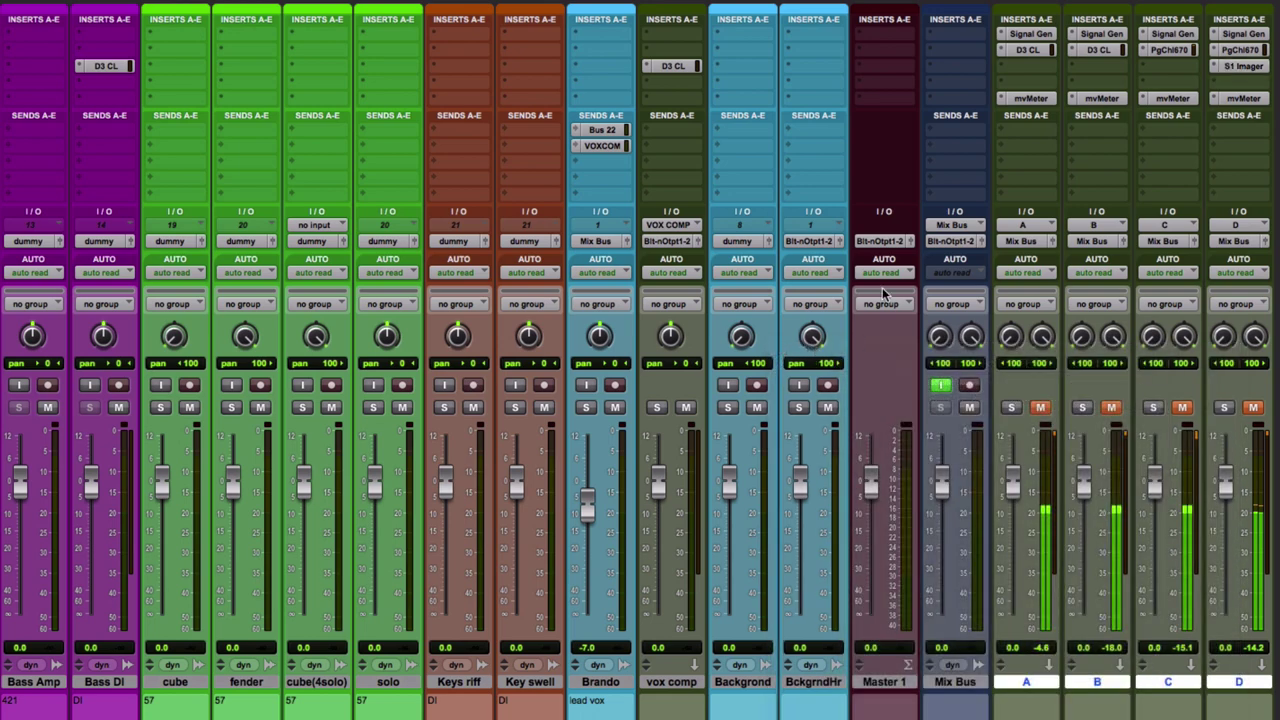
Step: Insert URS Saturation on bus B, with its target button disabled and its window moved aside
{"action": "left_click", "coordinate": [1096, 64]}
{"action": "mouse_move", "coordinate": [1161, 102]}
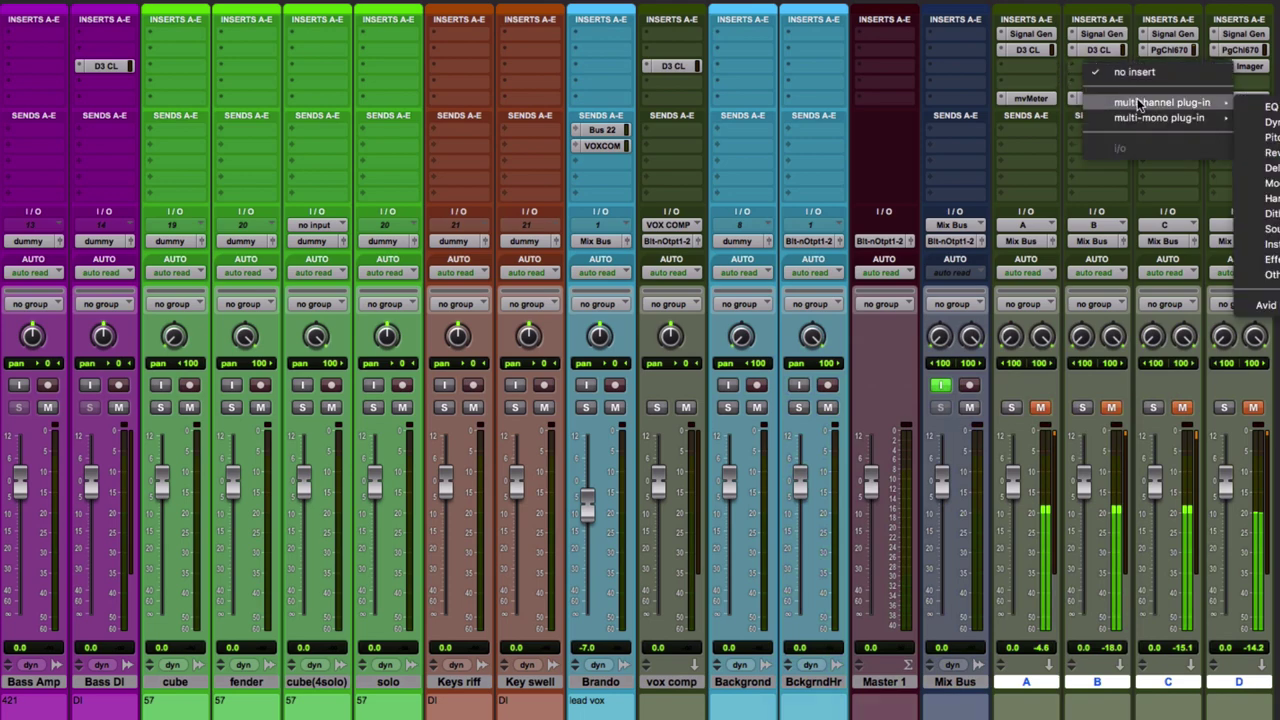
{"action": "mouse_move", "coordinate": [1268, 198]}
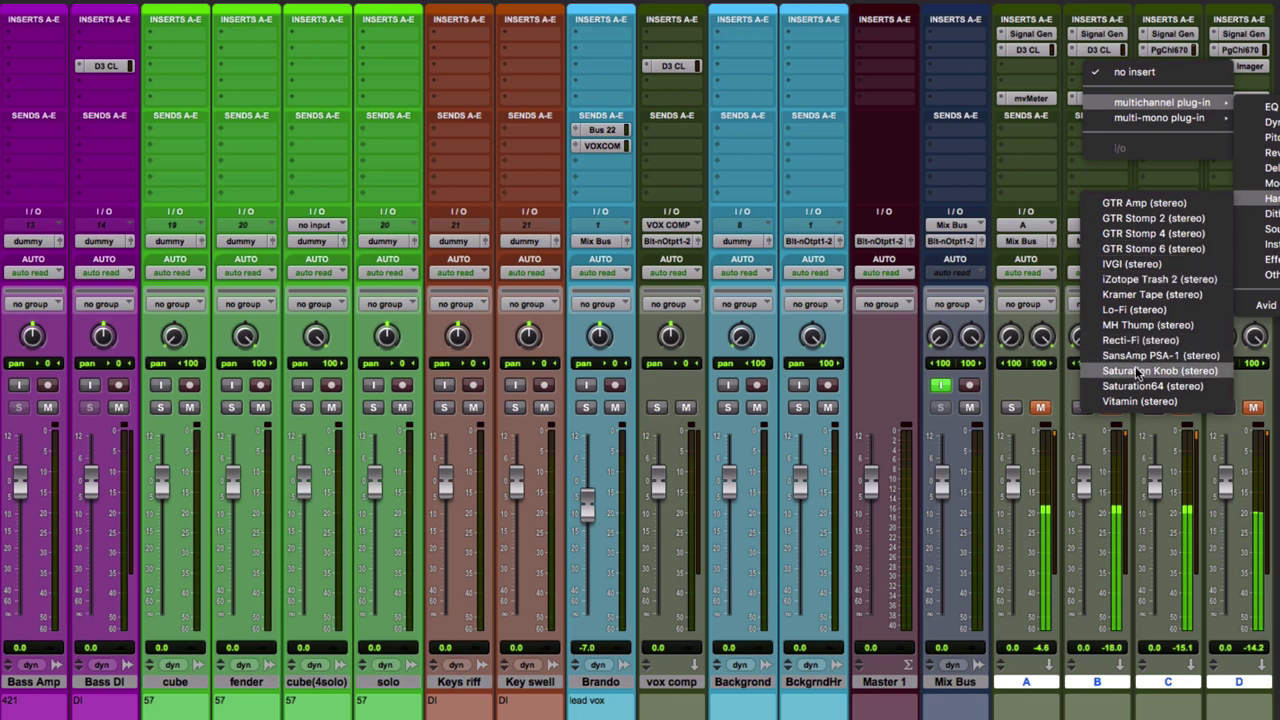
{"action": "left_click", "coordinate": [1124, 386]}
{"action": "left_click_drag", "start_coordinate": [1008, 352], "coordinate": [604, 236]}
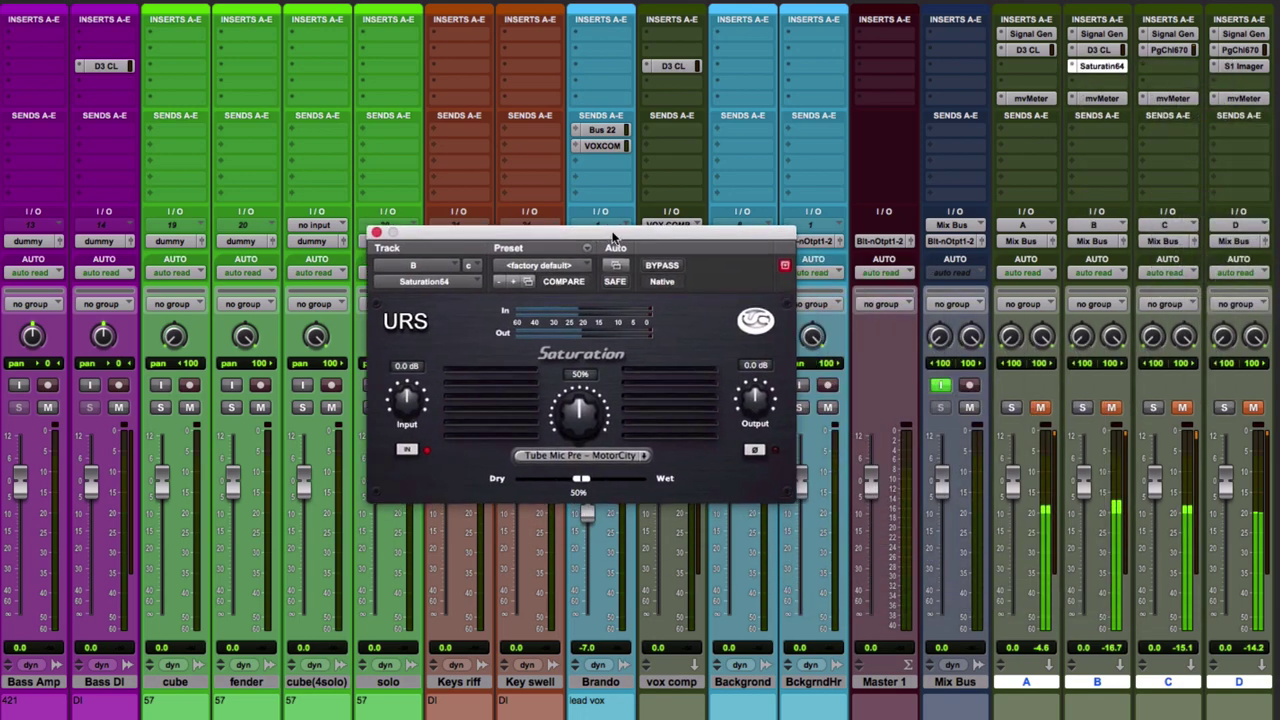
{"action": "left_click", "coordinate": [785, 266]}
{"action": "mouse_move", "coordinate": [680, 237]}
{"action": "left_mouse_down"}
{"action": "mouse_move", "coordinate": [794, 203]}
{"action": "mouse_move", "coordinate": [798, 388]}
{"action": "left_mouse_up"}
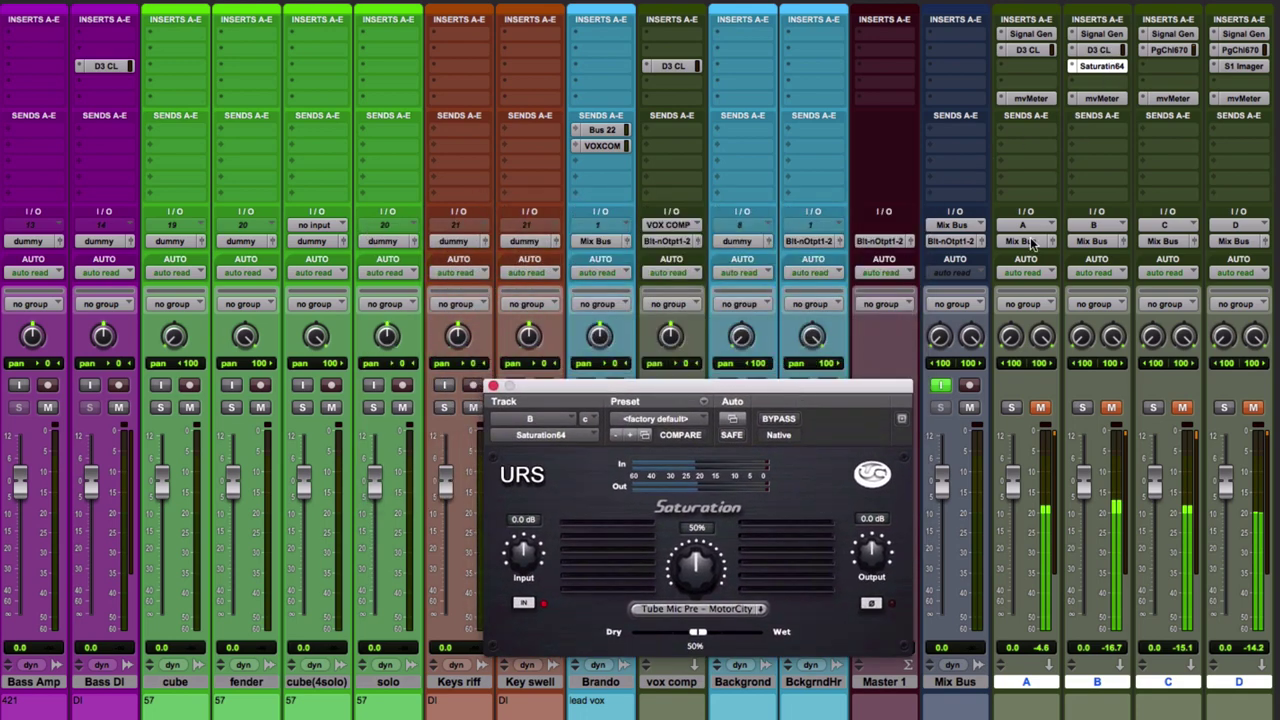
Step: Open bus B's Dyn3 upper-left and mvMeter lower-right, then browse the saturation models
{"action": "left_click", "coordinate": [1106, 50]}
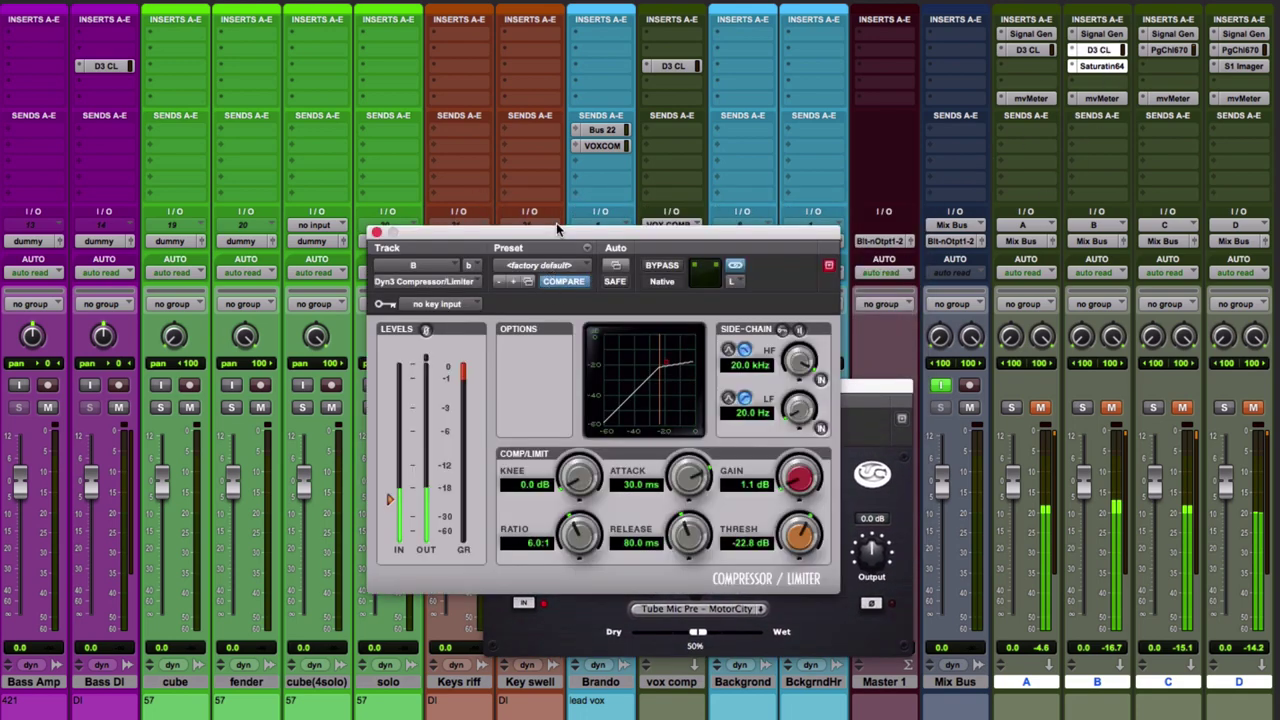
{"action": "left_click_drag", "start_coordinate": [555, 237], "coordinate": [188, 185]}
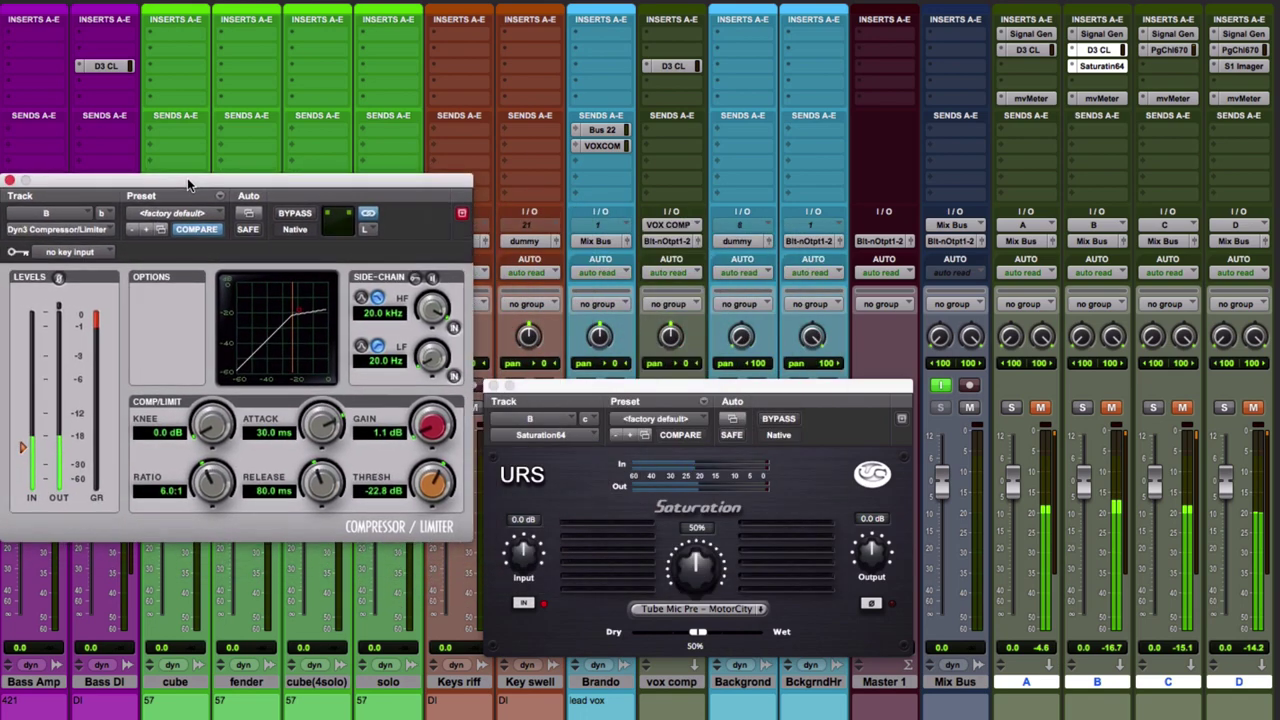
{"action": "left_click", "coordinate": [462, 213]}
{"action": "left_click", "coordinate": [1102, 98]}
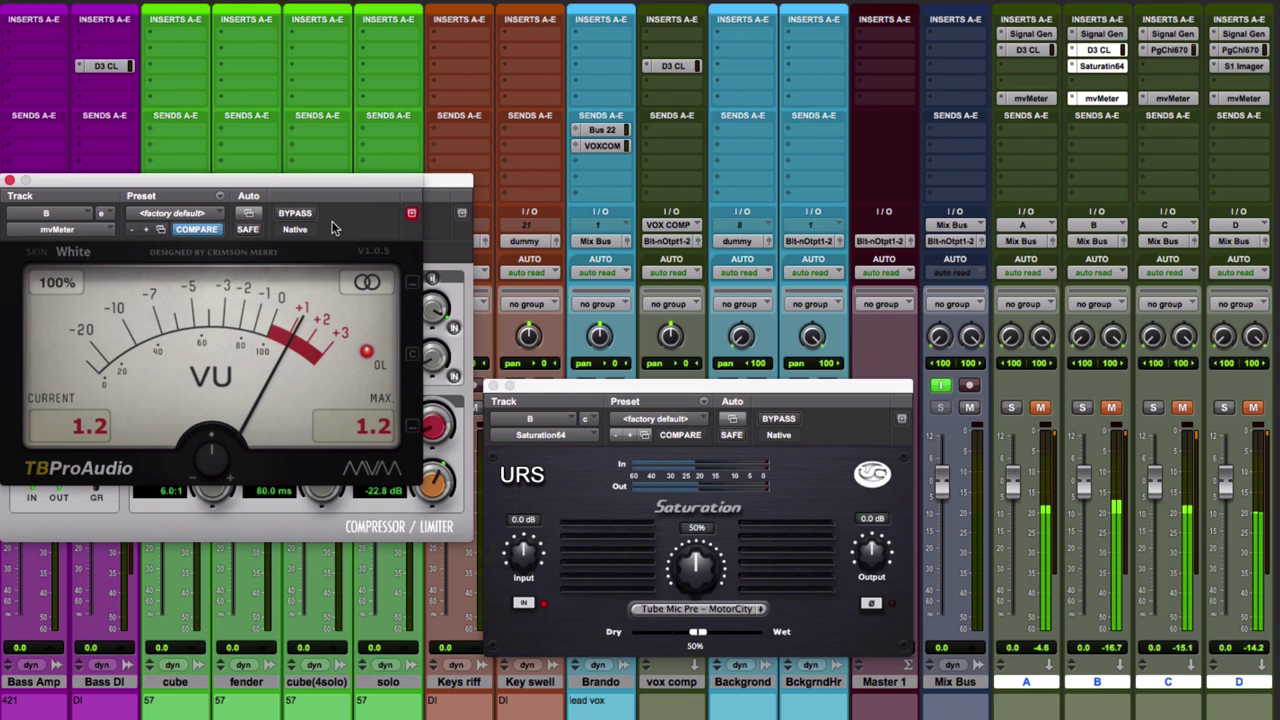
{"action": "mouse_move", "coordinate": [268, 187]}
{"action": "left_mouse_down"}
{"action": "mouse_move", "coordinate": [765, 416]}
{"action": "mouse_move", "coordinate": [1220, 402]}
{"action": "left_mouse_up"}
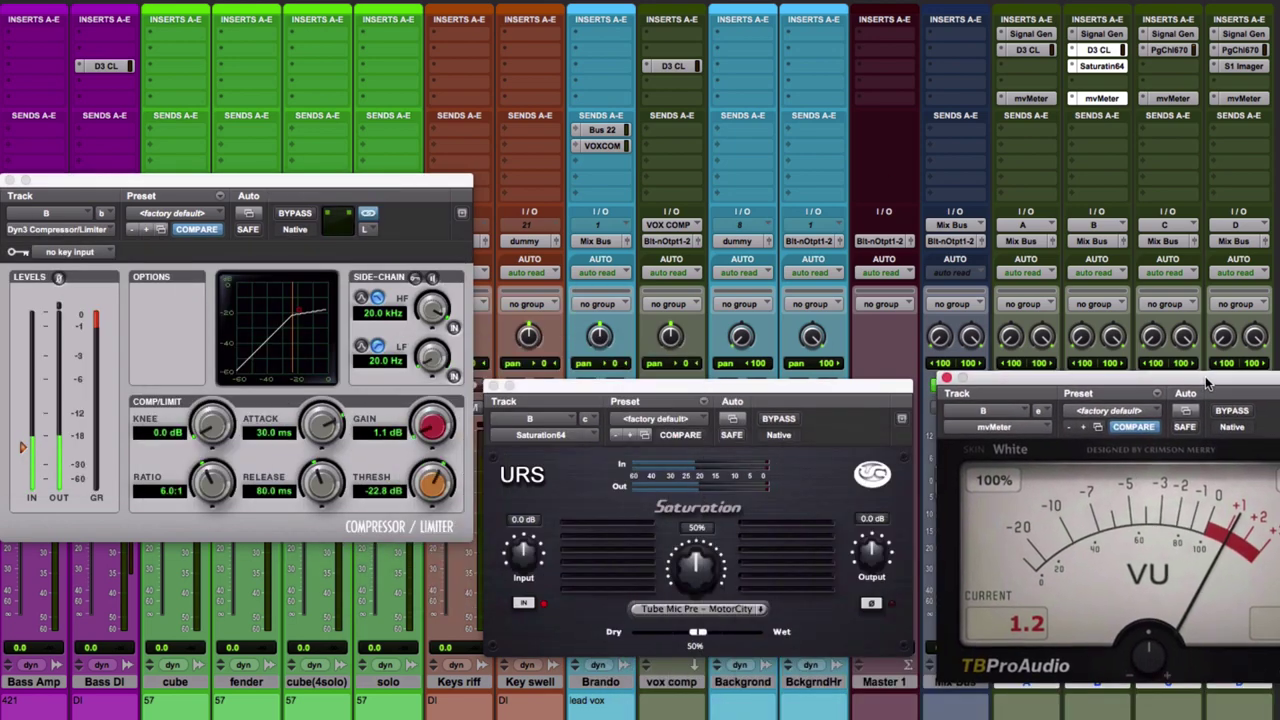
{"action": "left_click", "coordinate": [714, 608]}
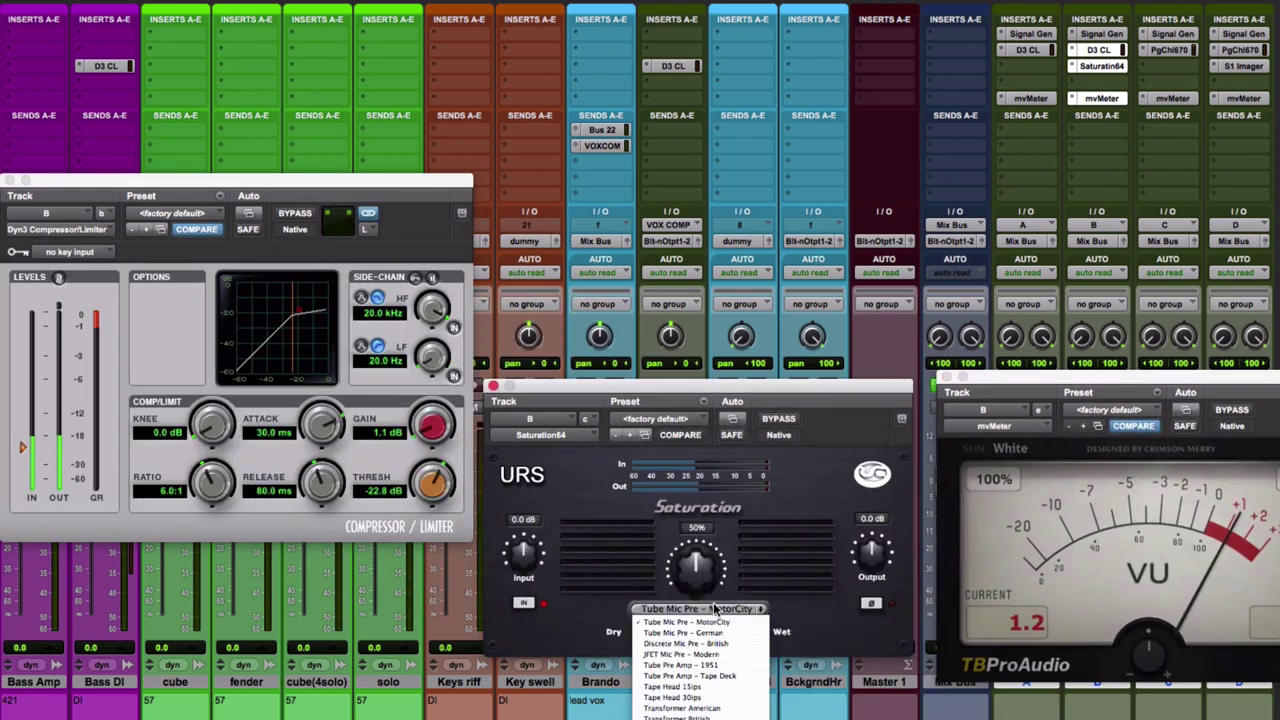
Step: Set bus B's saturation to Tape Head 15ips at 72% with output trimmed to -1.4 dB
{"action": "left_click", "coordinate": [683, 689]}
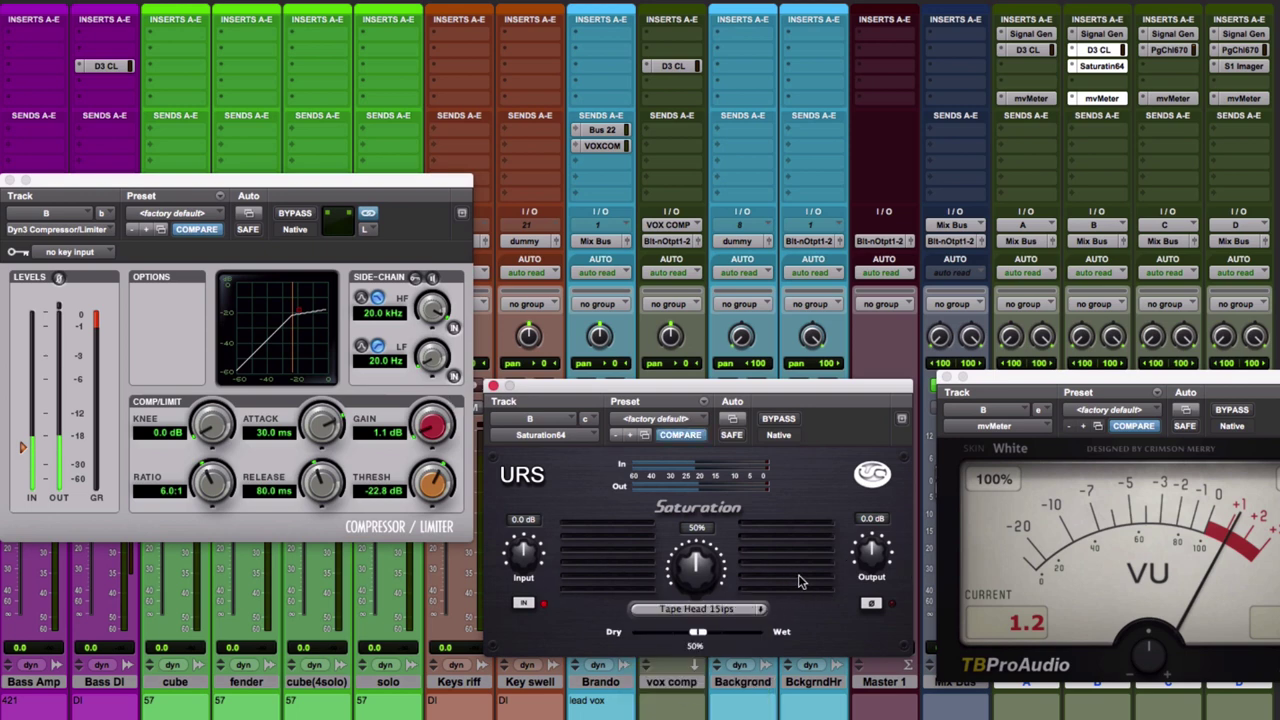
{"action": "left_click_drag", "start_coordinate": [870, 568], "coordinate": [873, 573]}
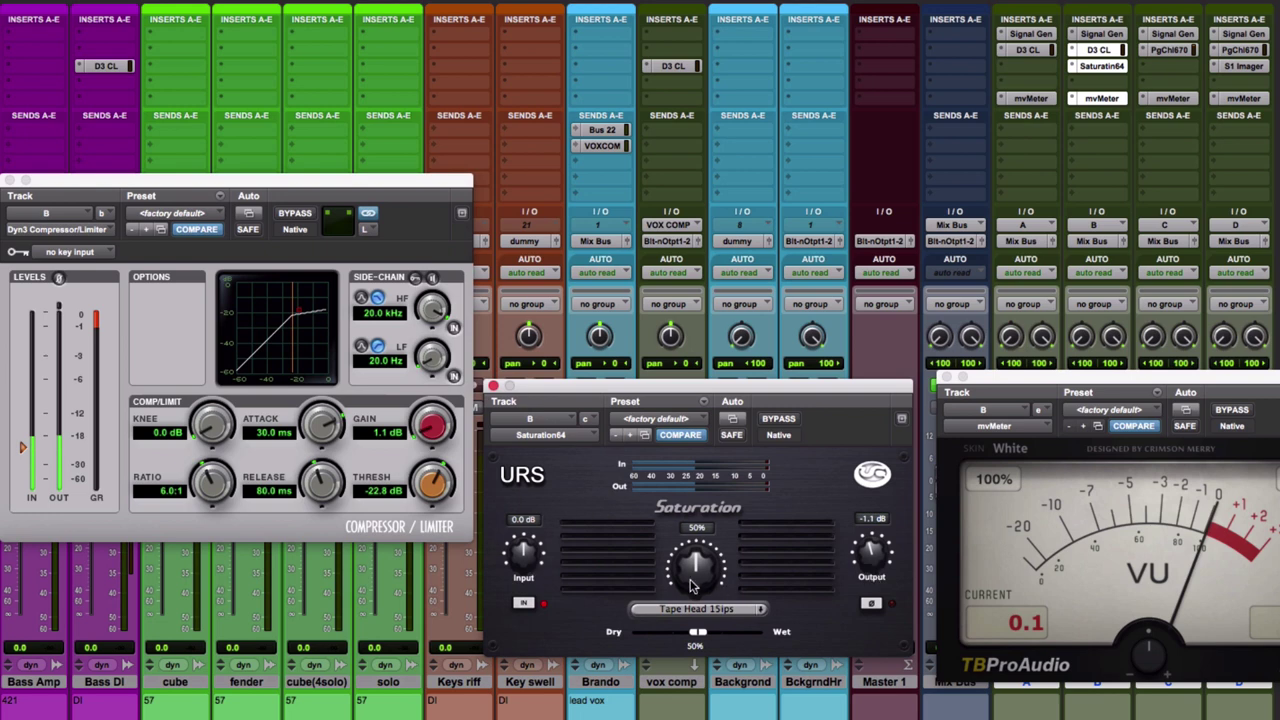
{"action": "left_click_drag", "start_coordinate": [690, 585], "coordinate": [727, 587]}
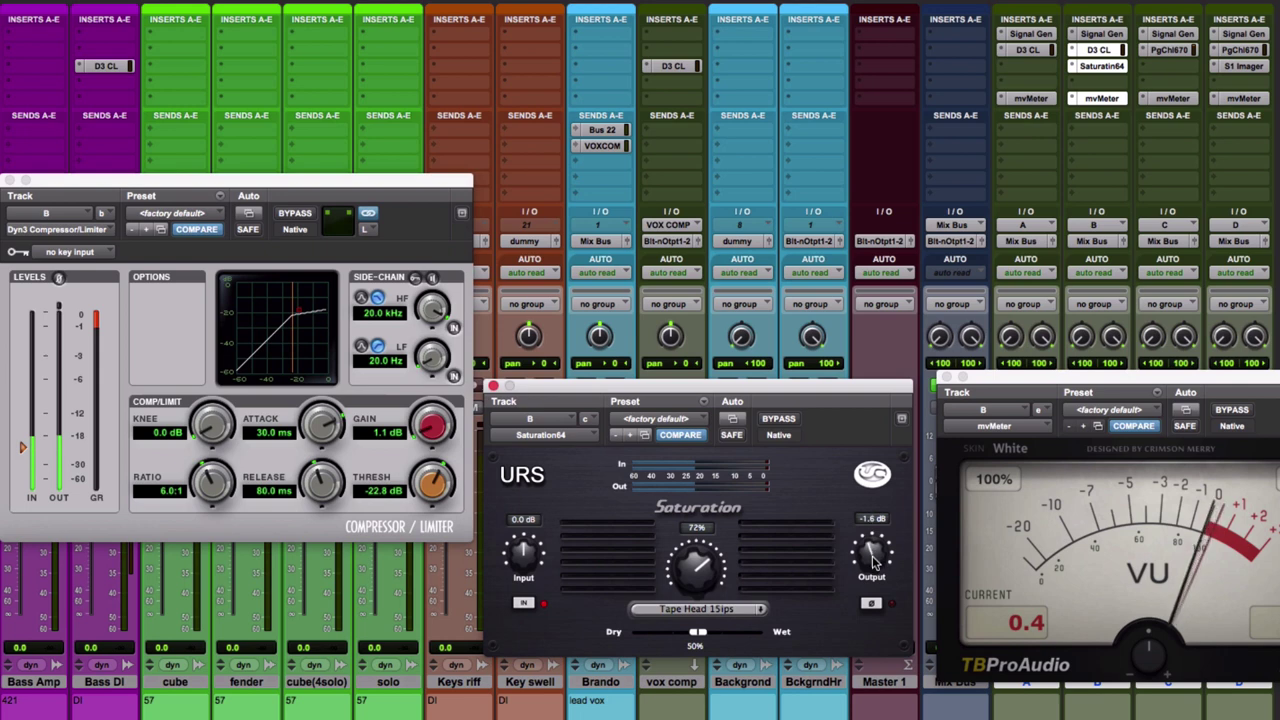
{"action": "left_click_drag", "start_coordinate": [872, 557], "coordinate": [874, 560]}
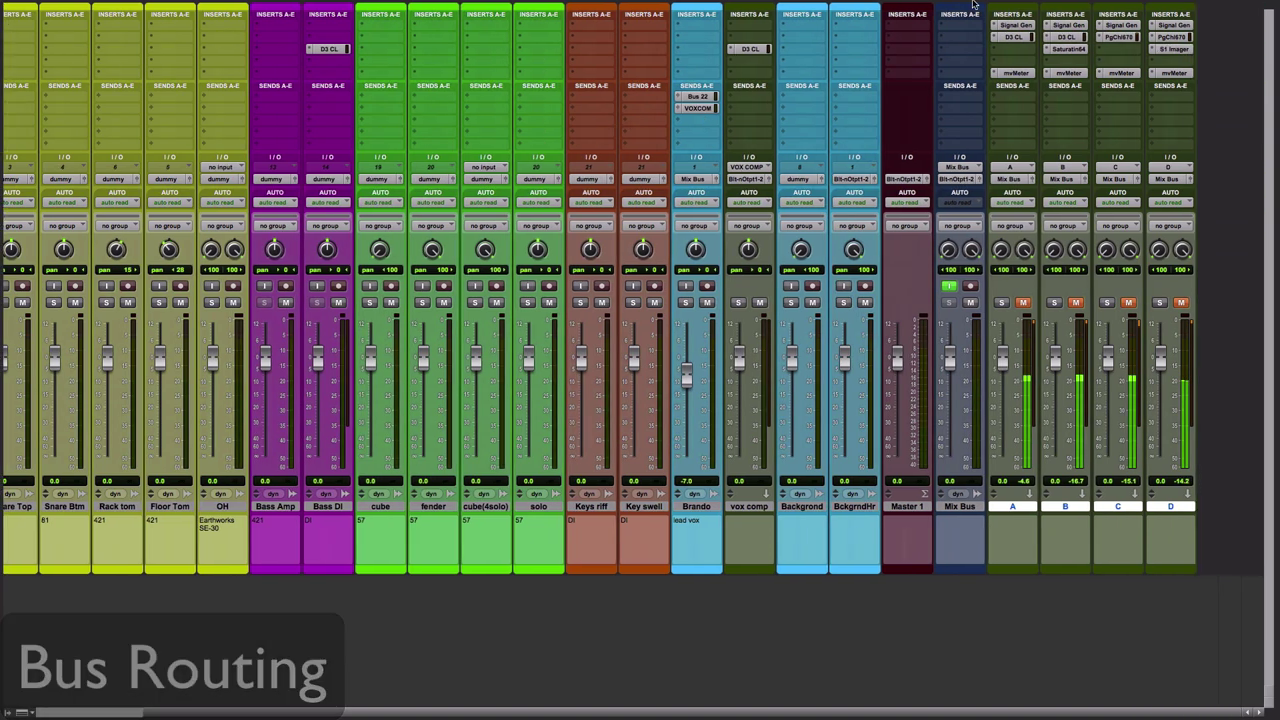
Step: Deactivate the Signal Gen inserts on buses A–D and unmute bus B
{"action": "left_click", "coordinate": [1014, 26], "text": "ctrl+super"}
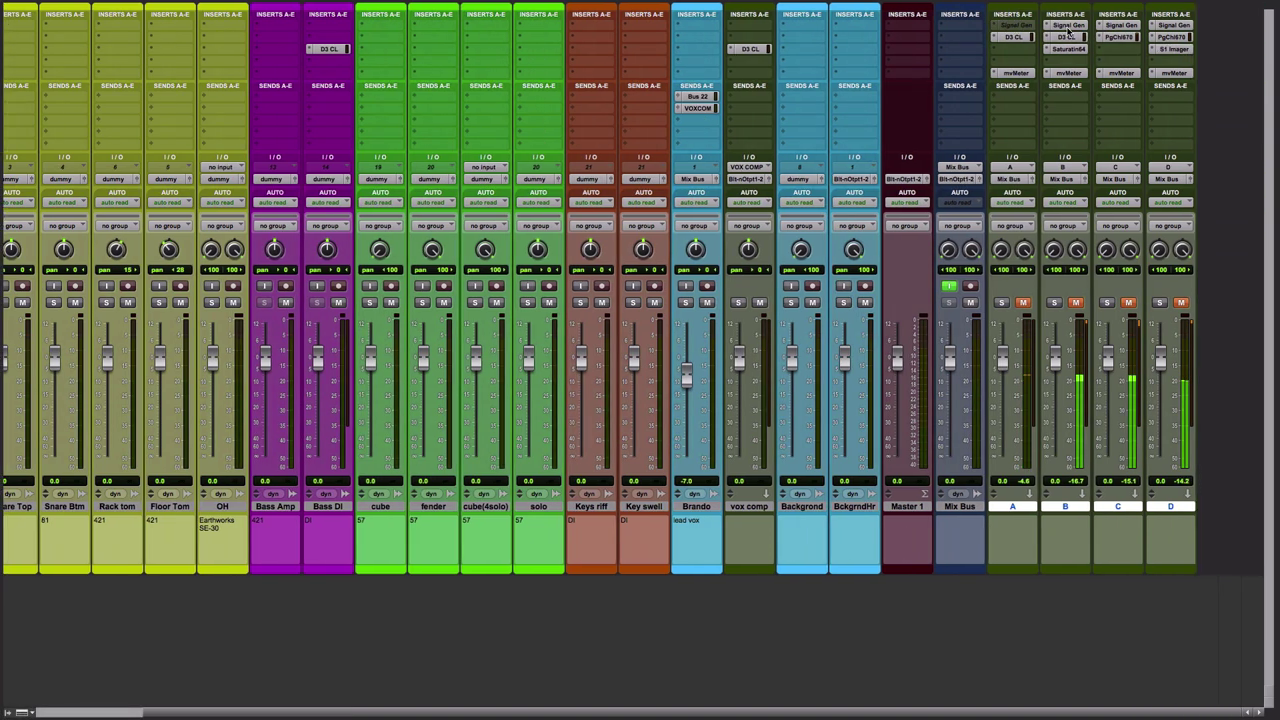
{"action": "left_click", "coordinate": [1066, 26], "text": "ctrl+super"}
{"action": "left_click", "coordinate": [1127, 26], "text": "ctrl+super"}
{"action": "left_click", "coordinate": [1170, 25], "text": "ctrl+super"}
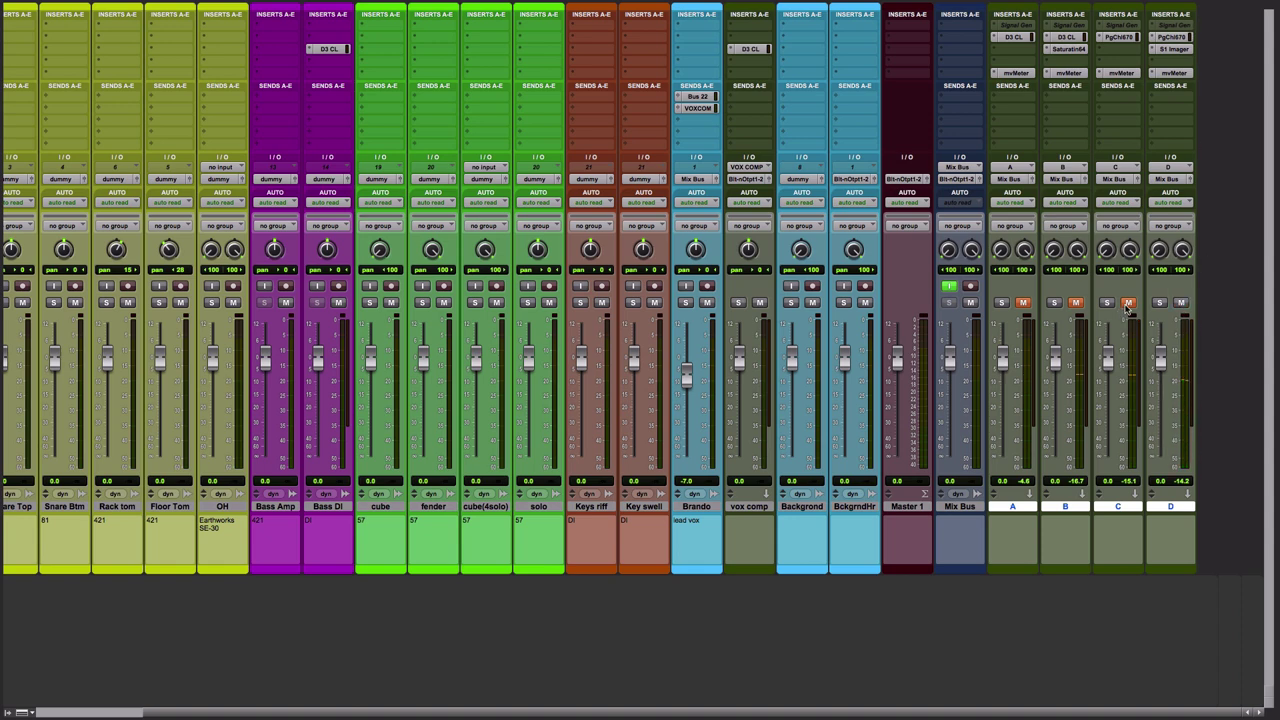
{"action": "left_click", "coordinate": [1076, 303]}
{"action": "scroll", "coordinate": [775, 310], "scroll_direction": "left", "scroll_amount": 5}
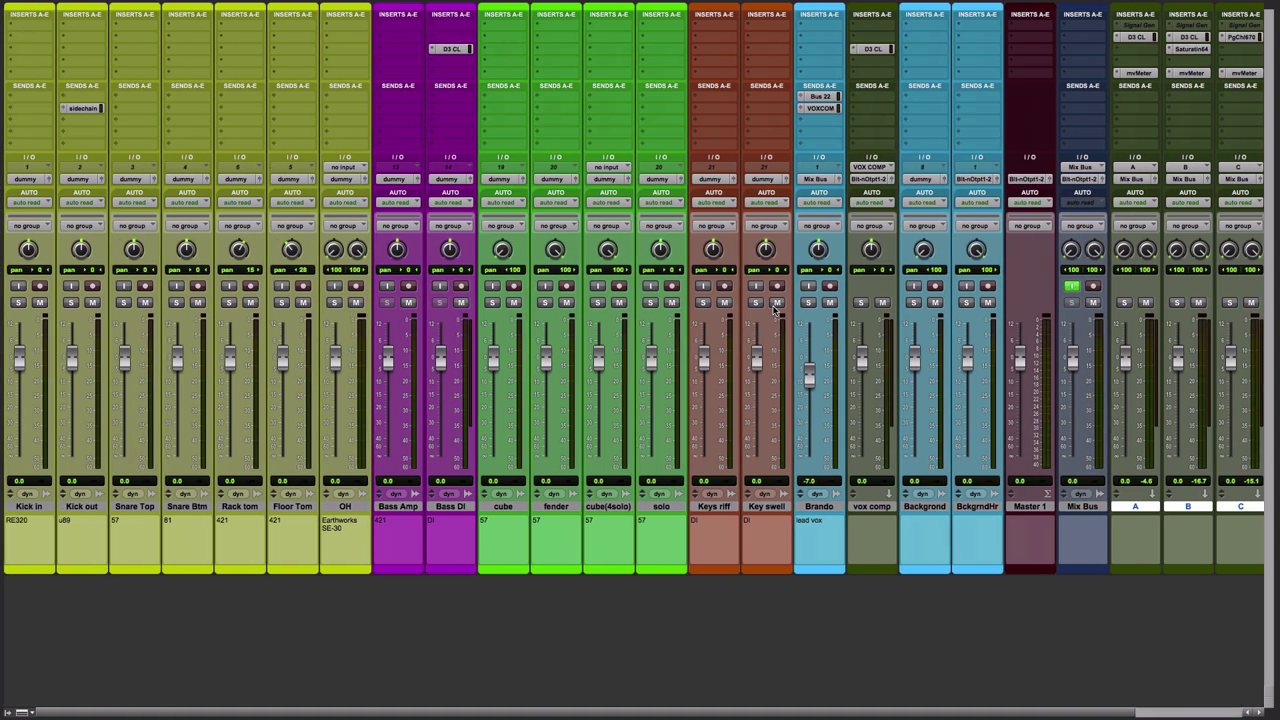
Step: Add a unity-gain bus B send with FMP on Kick in, then copy it to the drum and bass tracks
{"action": "left_click", "coordinate": [29, 138]}
{"action": "mouse_move", "coordinate": [48, 170]}
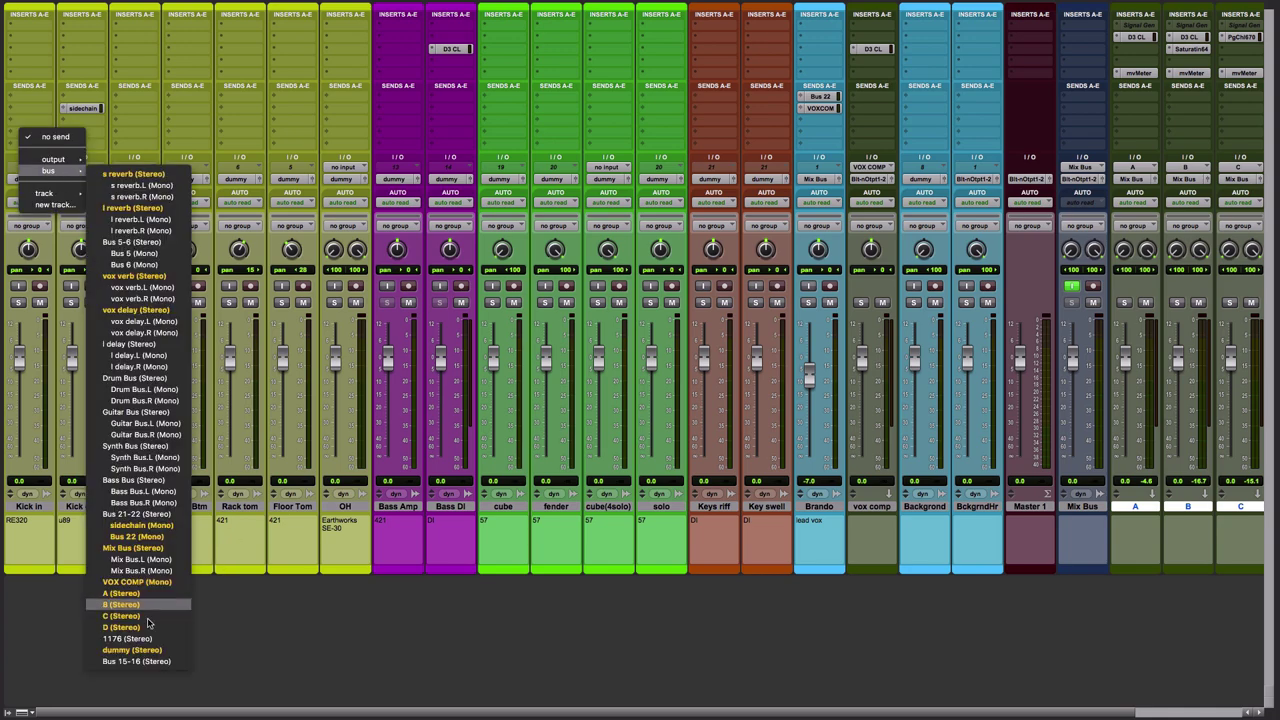
{"action": "left_click", "coordinate": [125, 605]}
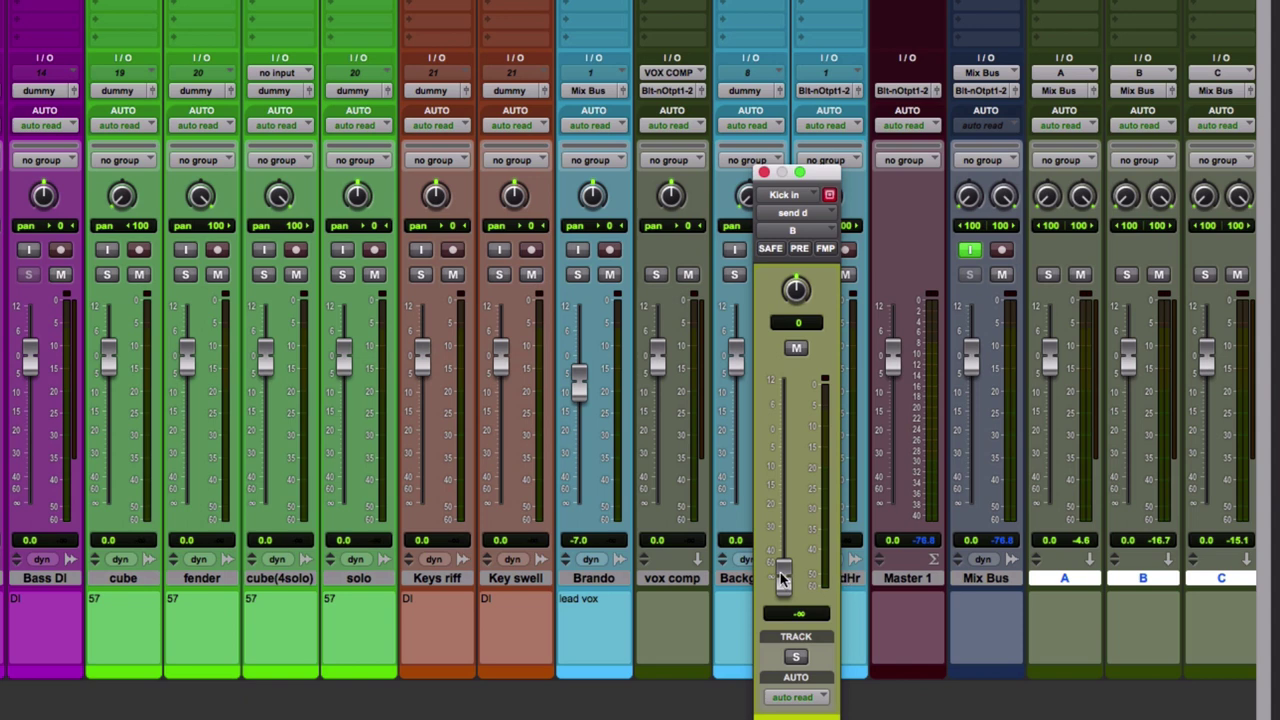
{"action": "left_click", "coordinate": [783, 578], "text": "alt"}
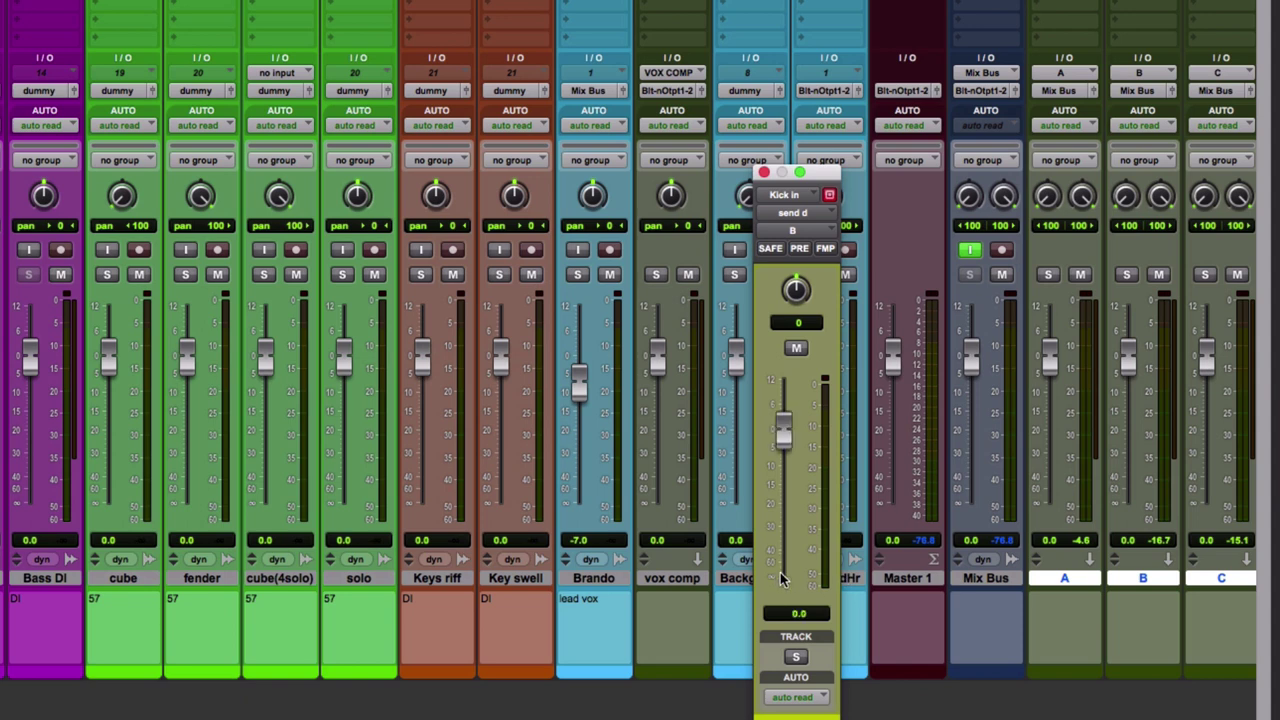
{"action": "left_click", "coordinate": [828, 249]}
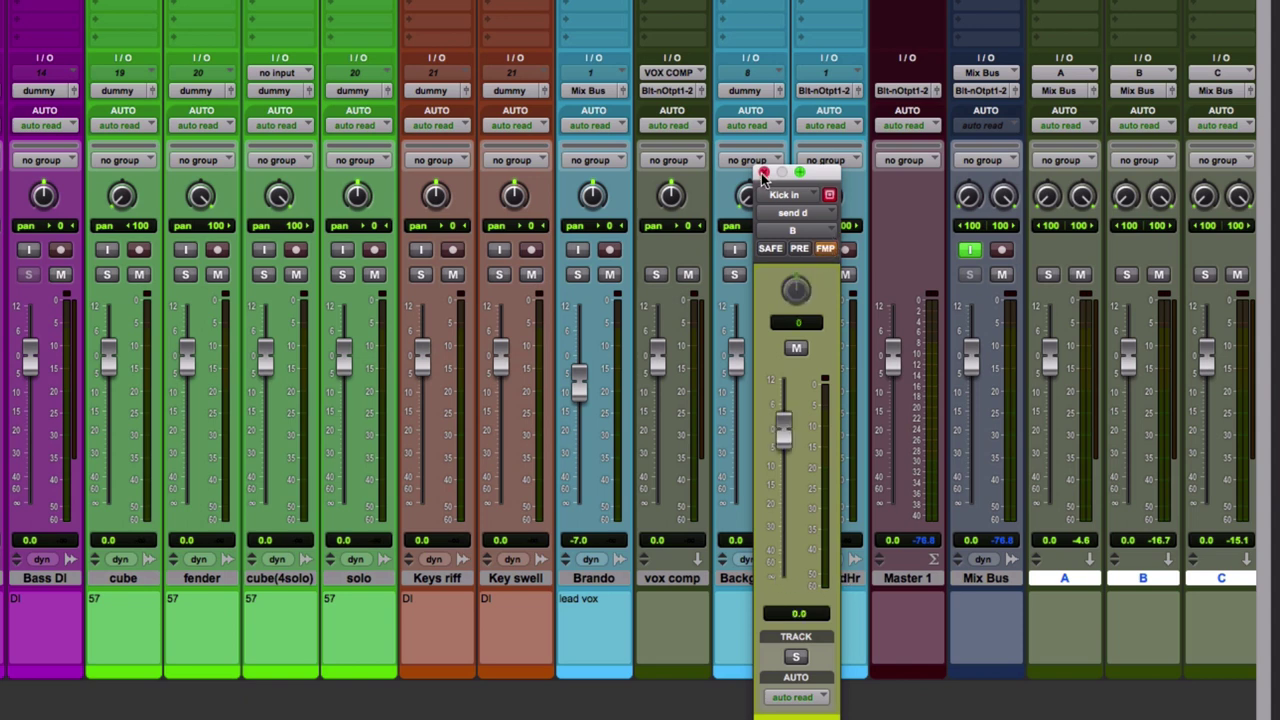
{"action": "left_click", "coordinate": [763, 175]}
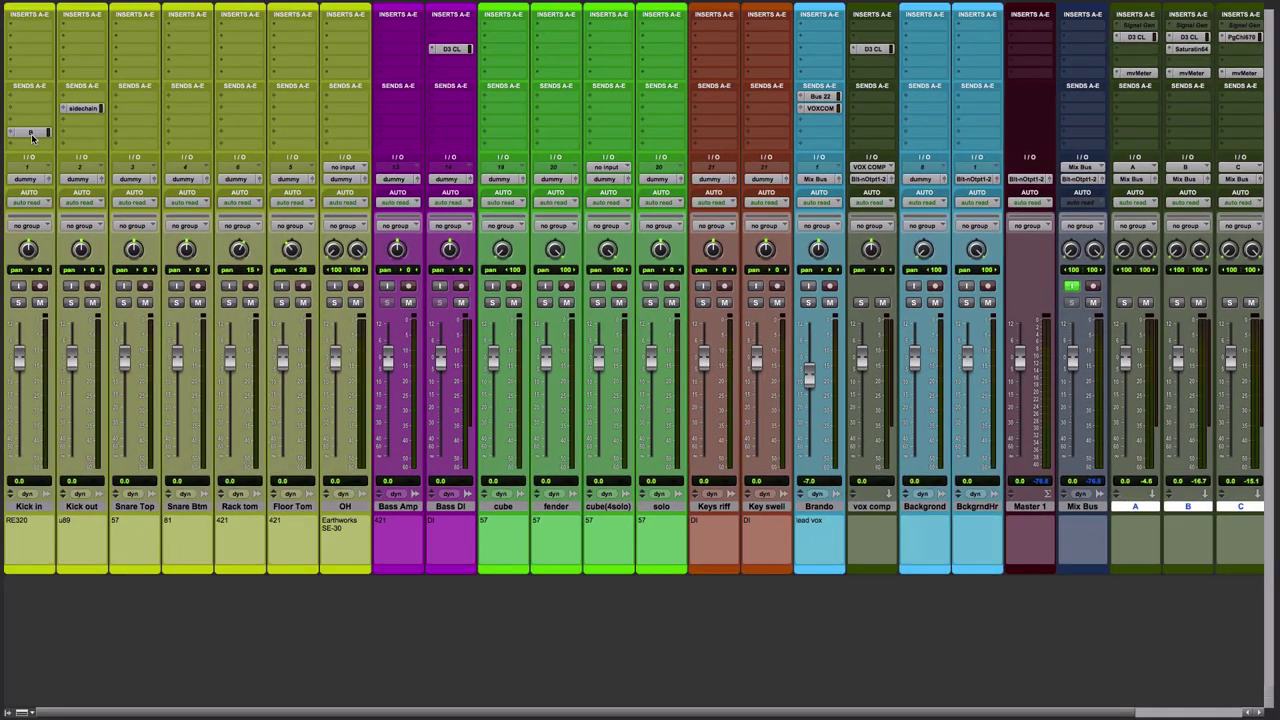
{"action": "left_click_drag", "start_coordinate": [51, 134], "coordinate": [450, 137]}
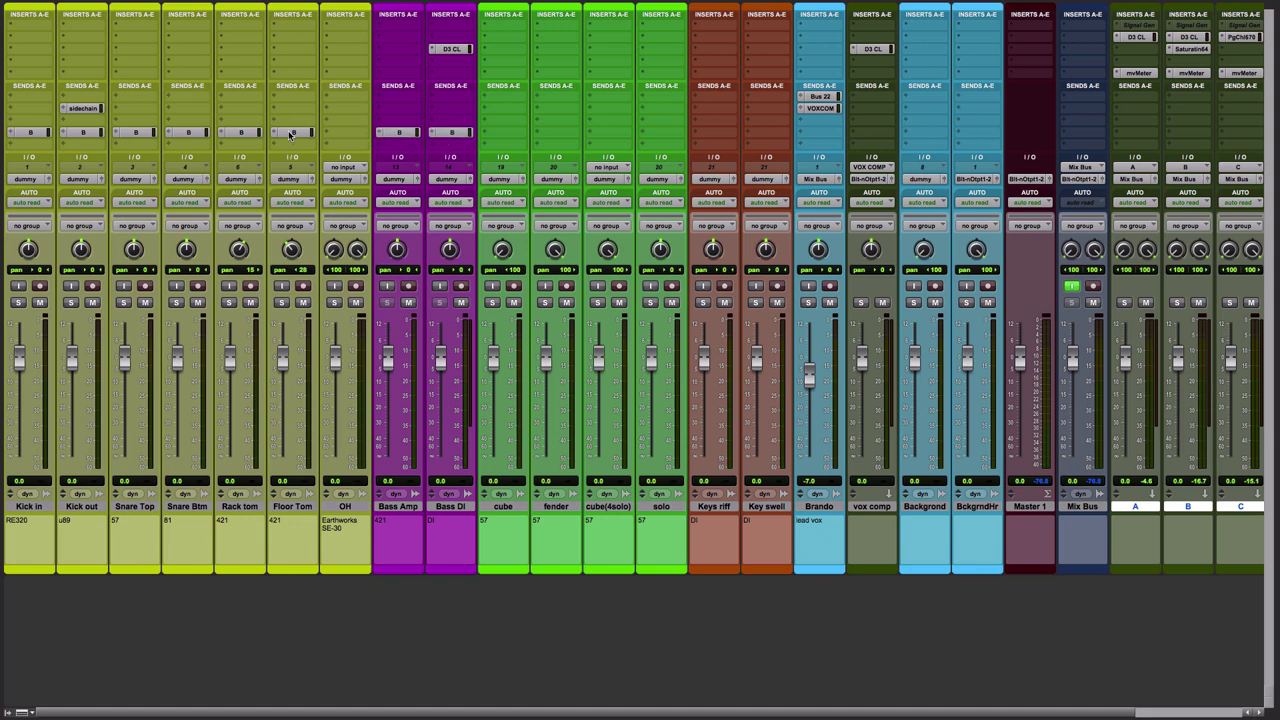
{"action": "left_click_drag", "start_coordinate": [290, 134], "coordinate": [355, 140]}
Step: Send cube to bus C at 0 dB following panning, and copy it to the other guitars
{"action": "left_click", "coordinate": [500, 137]}
{"action": "mouse_move", "coordinate": [524, 170]}
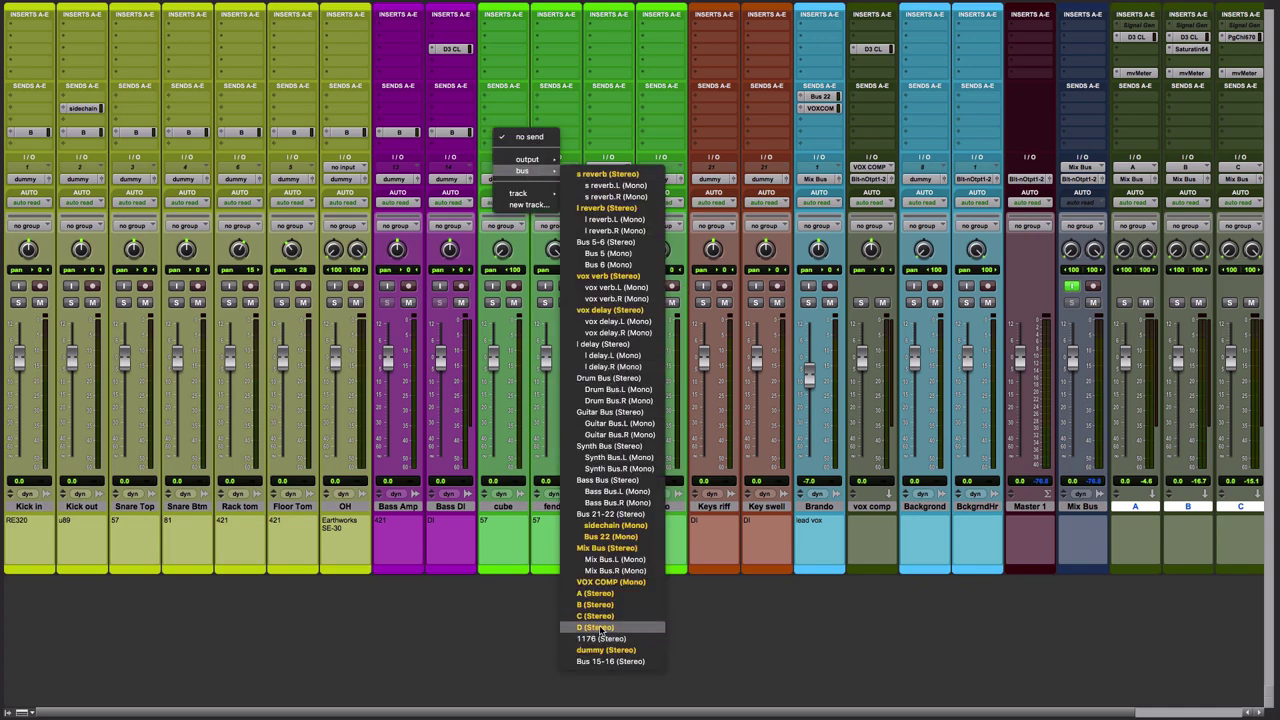
{"action": "left_click", "coordinate": [597, 616]}
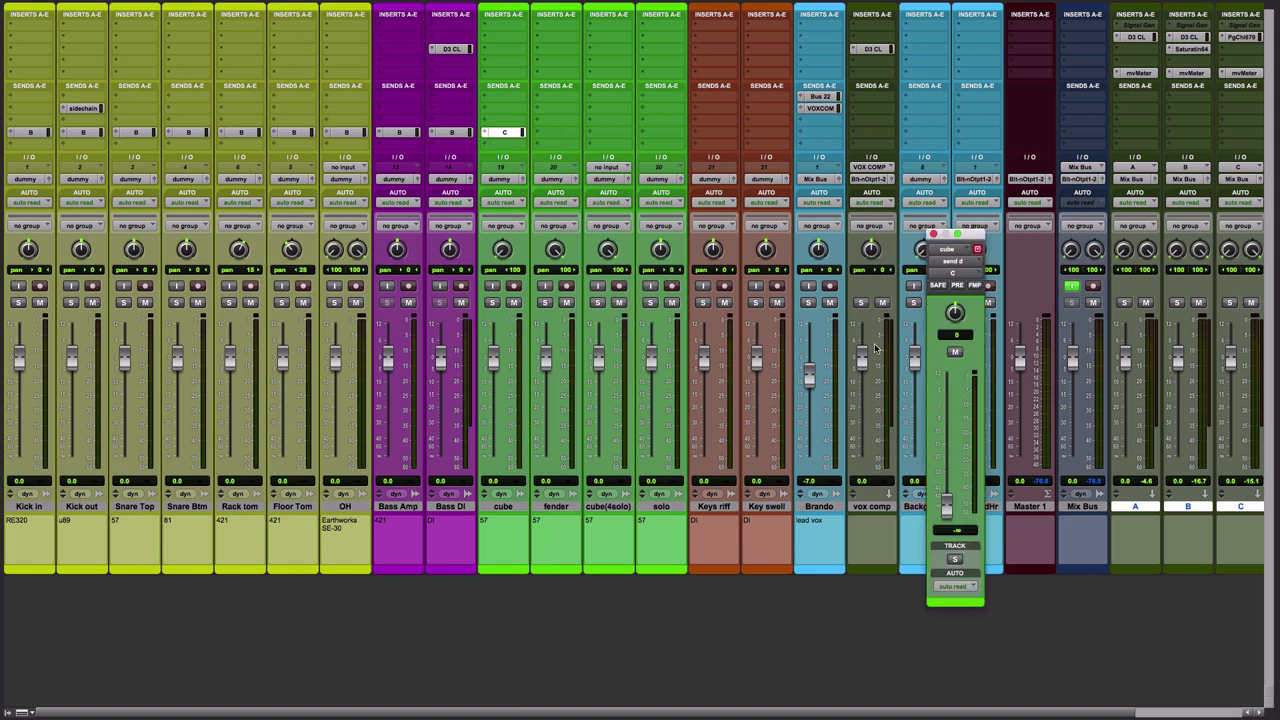
{"action": "left_click", "coordinate": [953, 501], "text": "alt"}
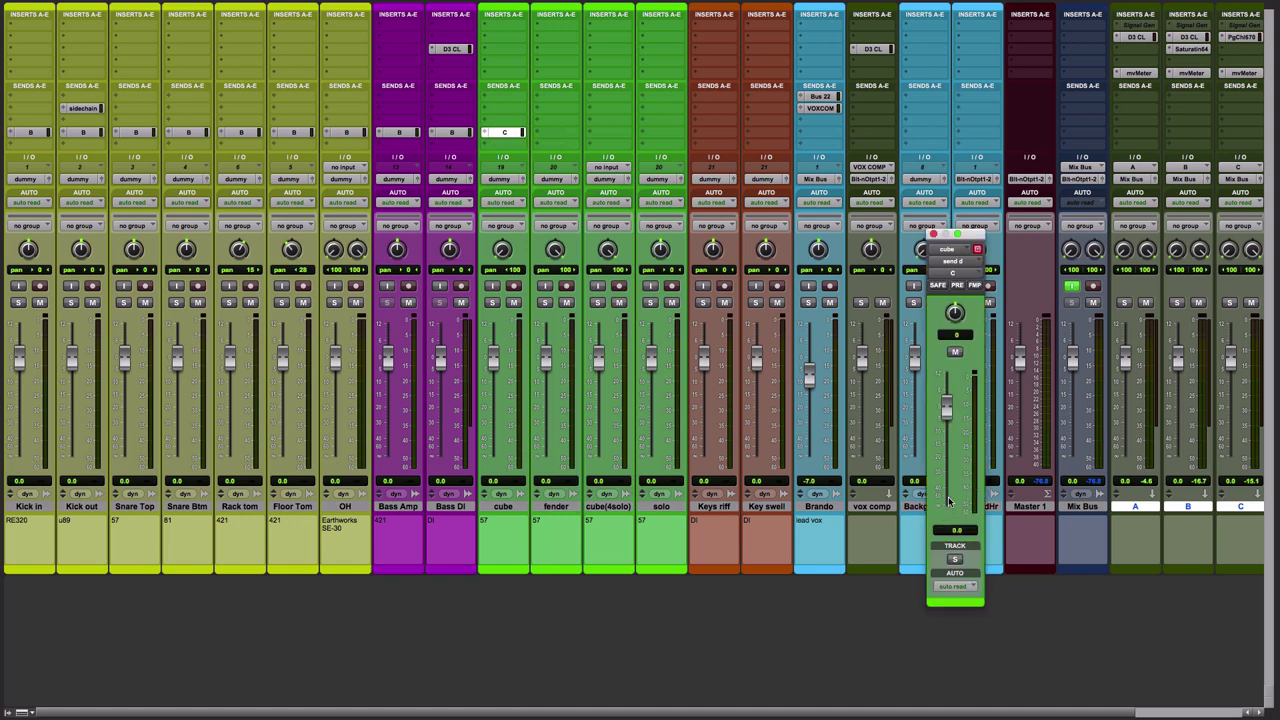
{"action": "left_click", "coordinate": [976, 286]}
{"action": "left_click", "coordinate": [933, 235]}
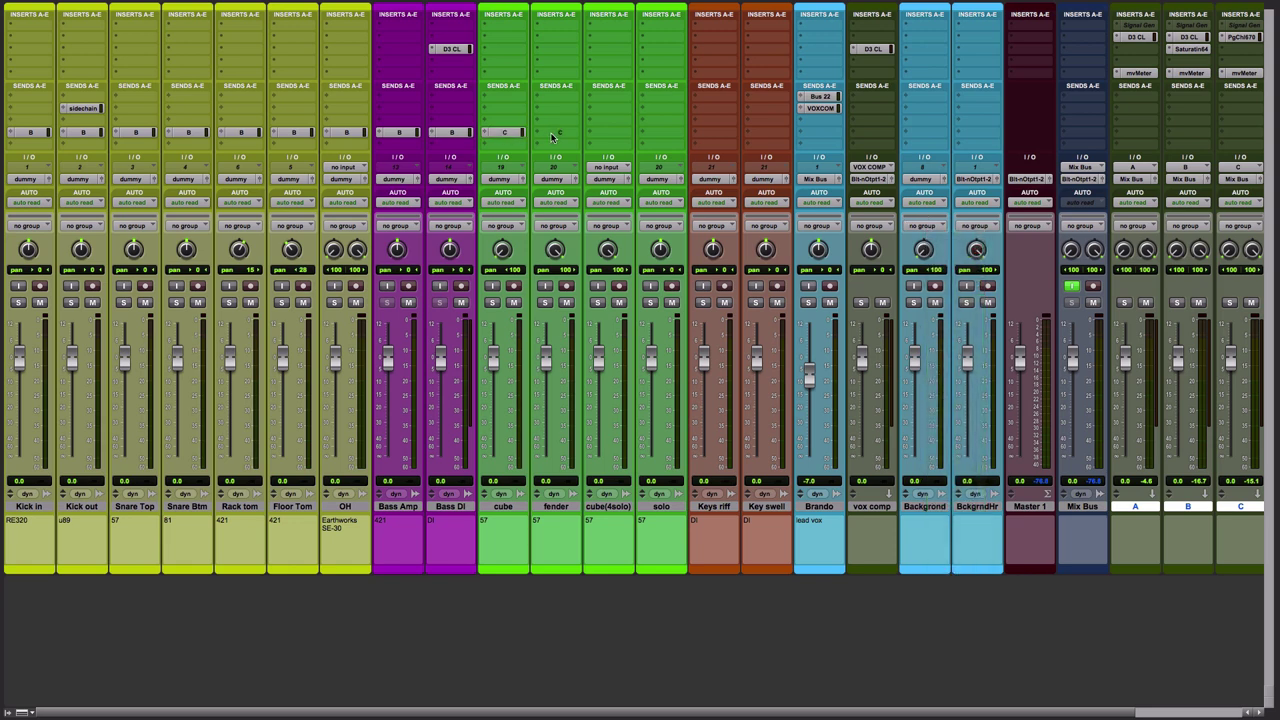
{"action": "left_click_drag", "start_coordinate": [505, 134], "coordinate": [661, 136]}
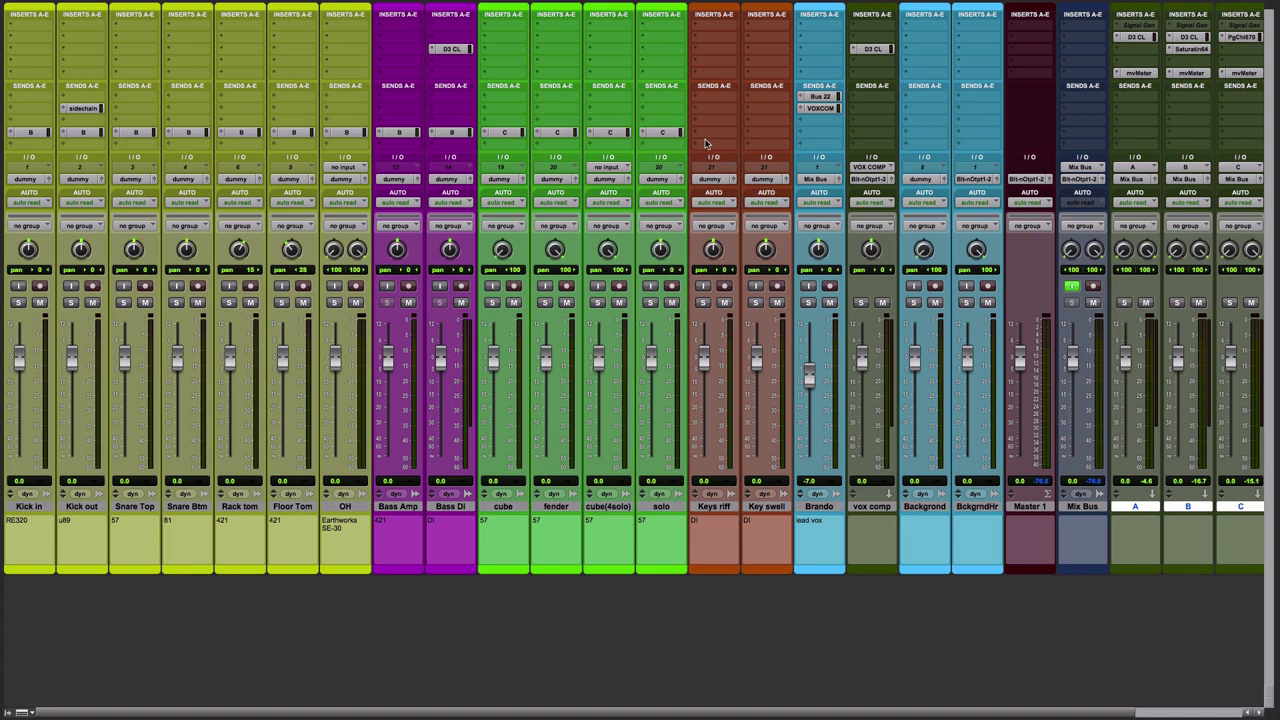
Step: Send Keys riff to bus A at 0 dB and copy the send to Key swell
{"action": "left_click", "coordinate": [709, 137]}
{"action": "mouse_move", "coordinate": [733, 170]}
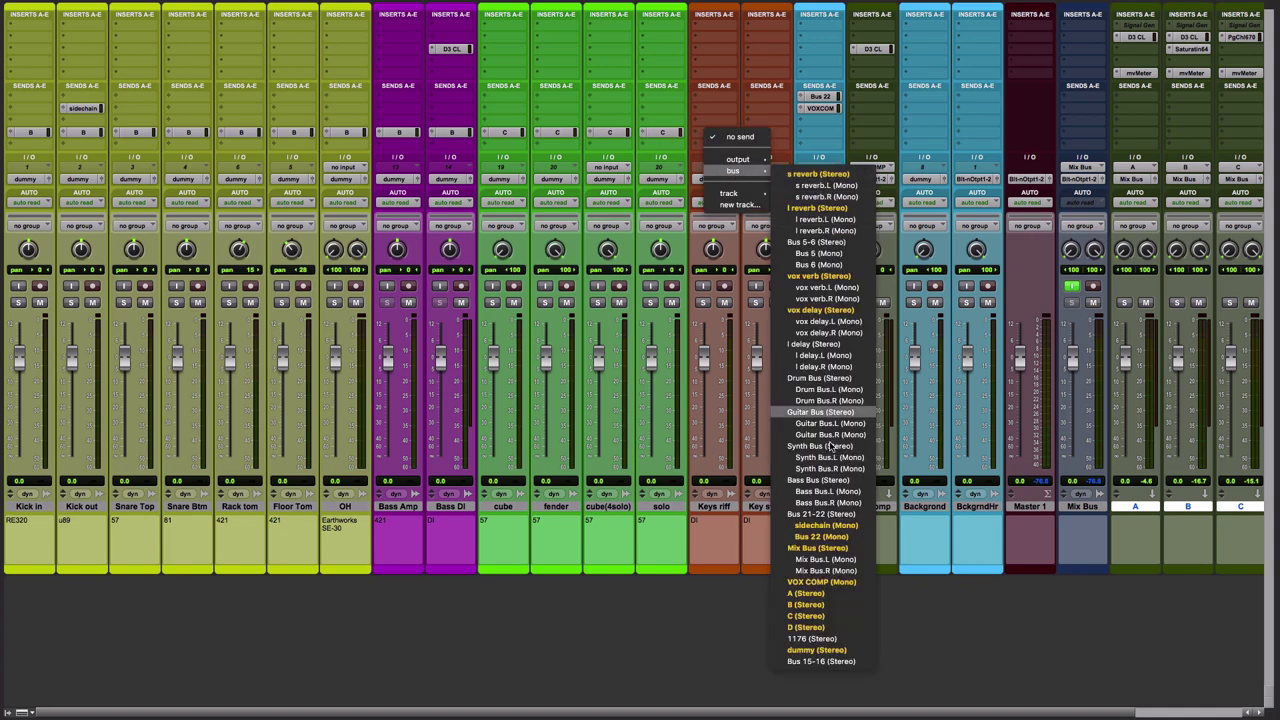
{"action": "left_click", "coordinate": [805, 594]}
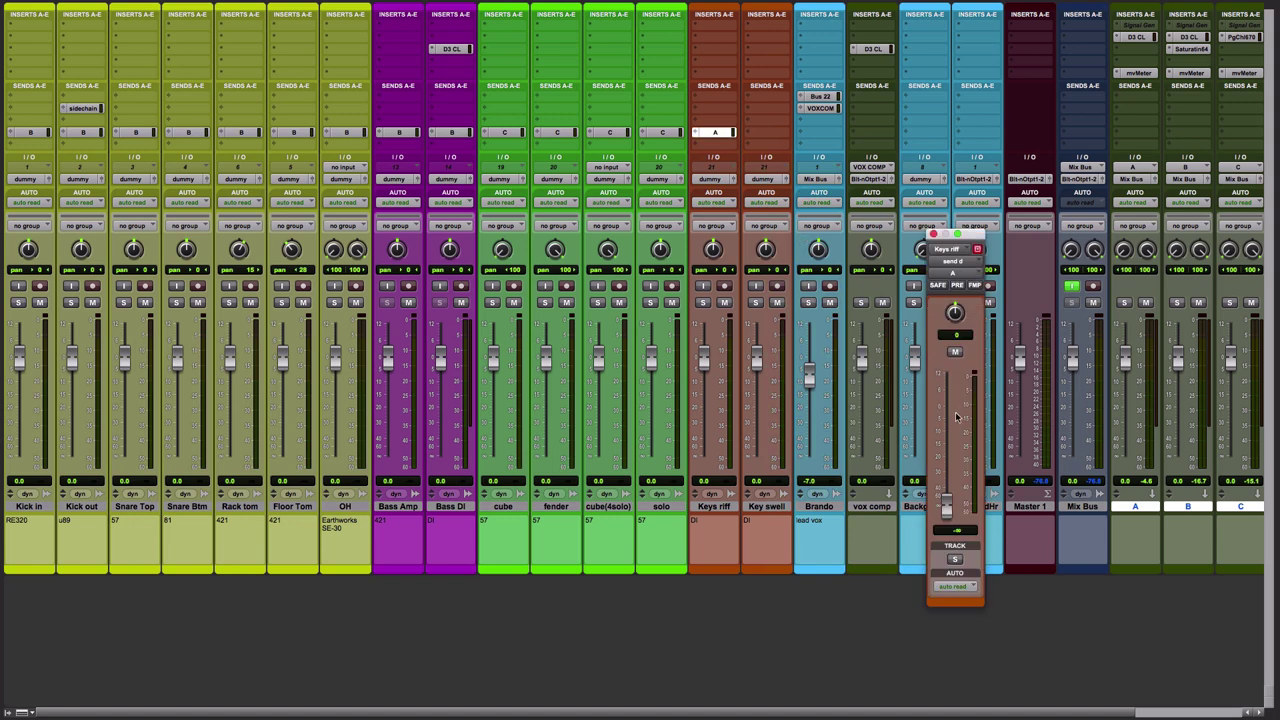
{"action": "left_click", "coordinate": [950, 506], "text": "alt"}
{"action": "left_click", "coordinate": [933, 235]}
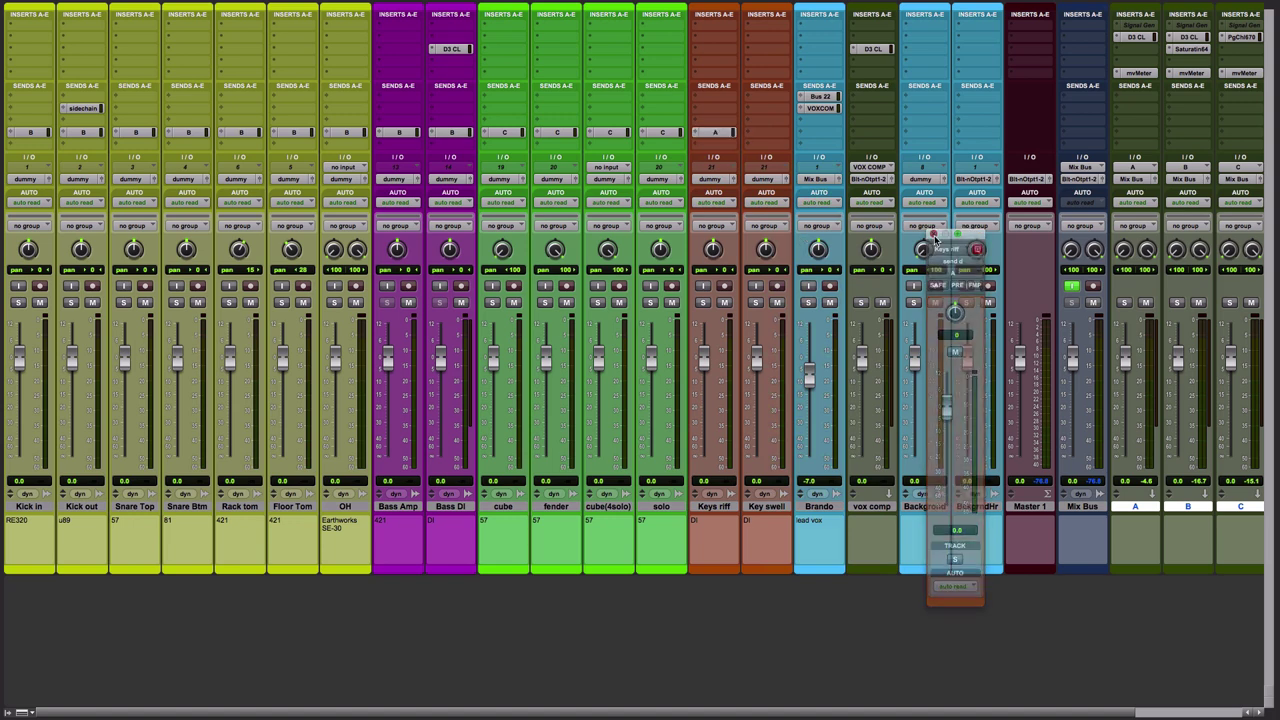
{"action": "left_click_drag", "start_coordinate": [728, 137], "coordinate": [768, 137]}
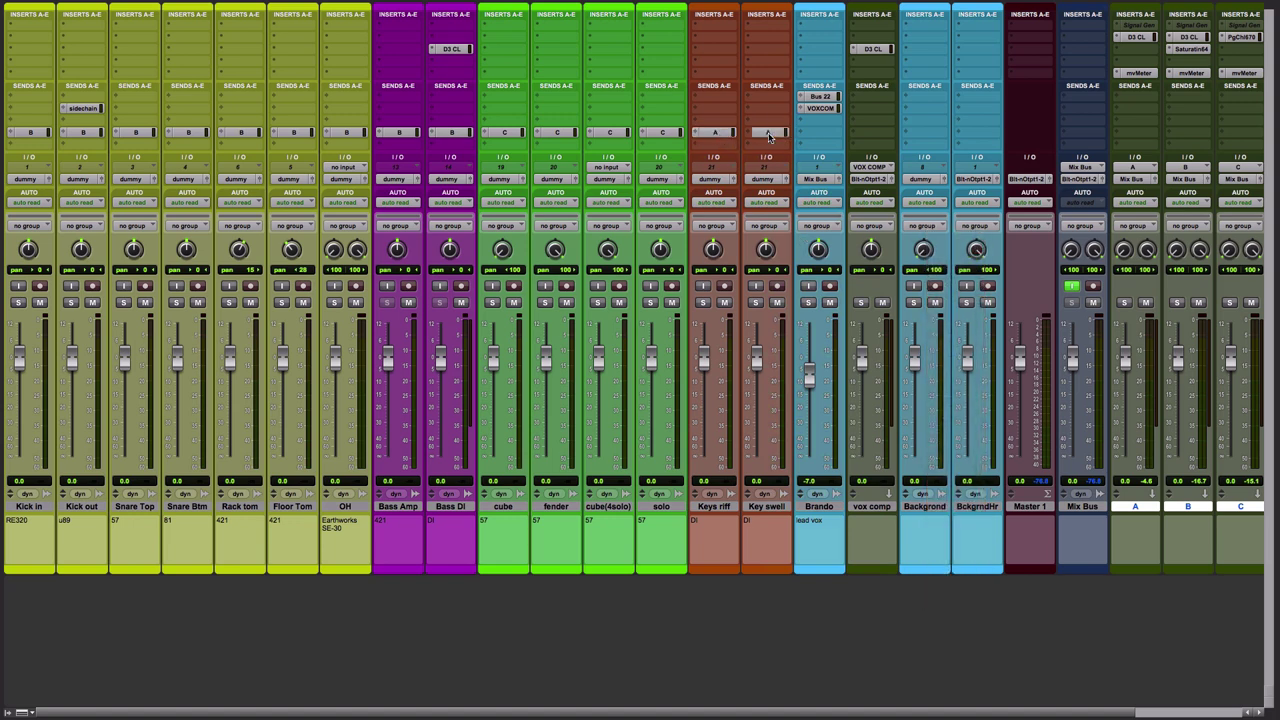
Step: Send Background to bus D at 0 dB following panning, and copy it to BckgrndHr
{"action": "left_click", "coordinate": [917, 135]}
{"action": "mouse_move", "coordinate": [944, 171]}
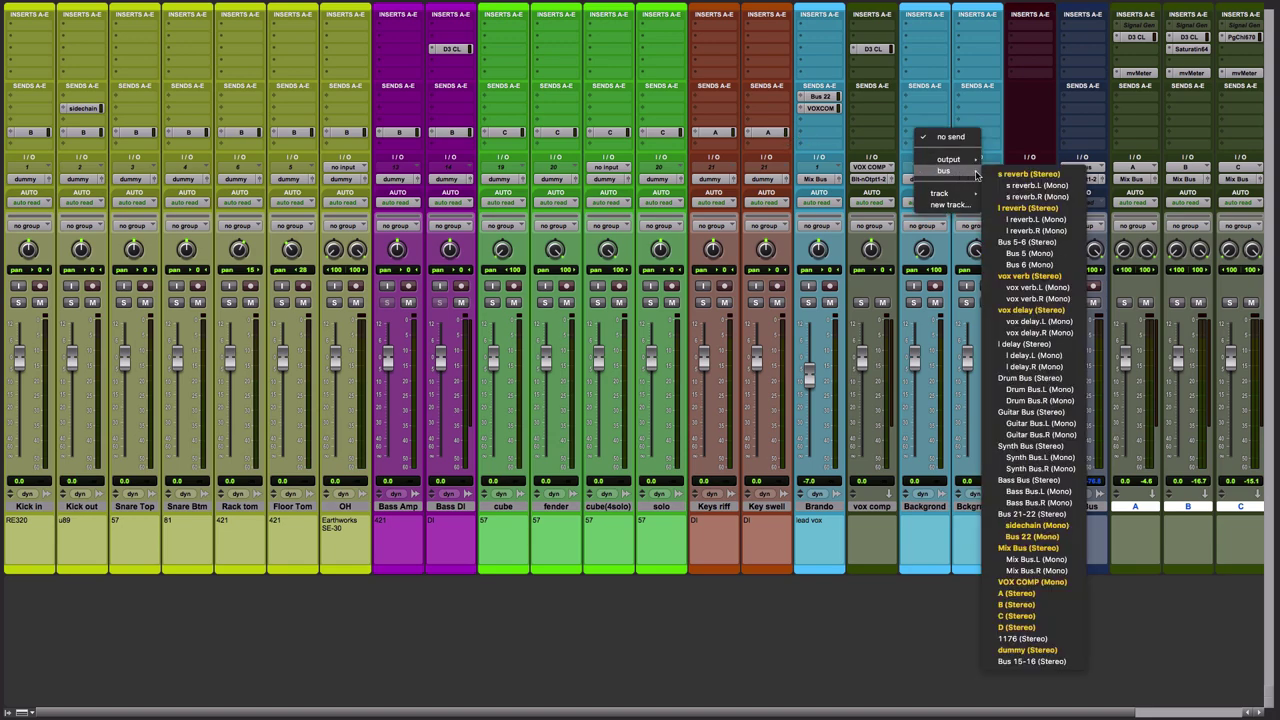
{"action": "left_click", "coordinate": [1016, 627]}
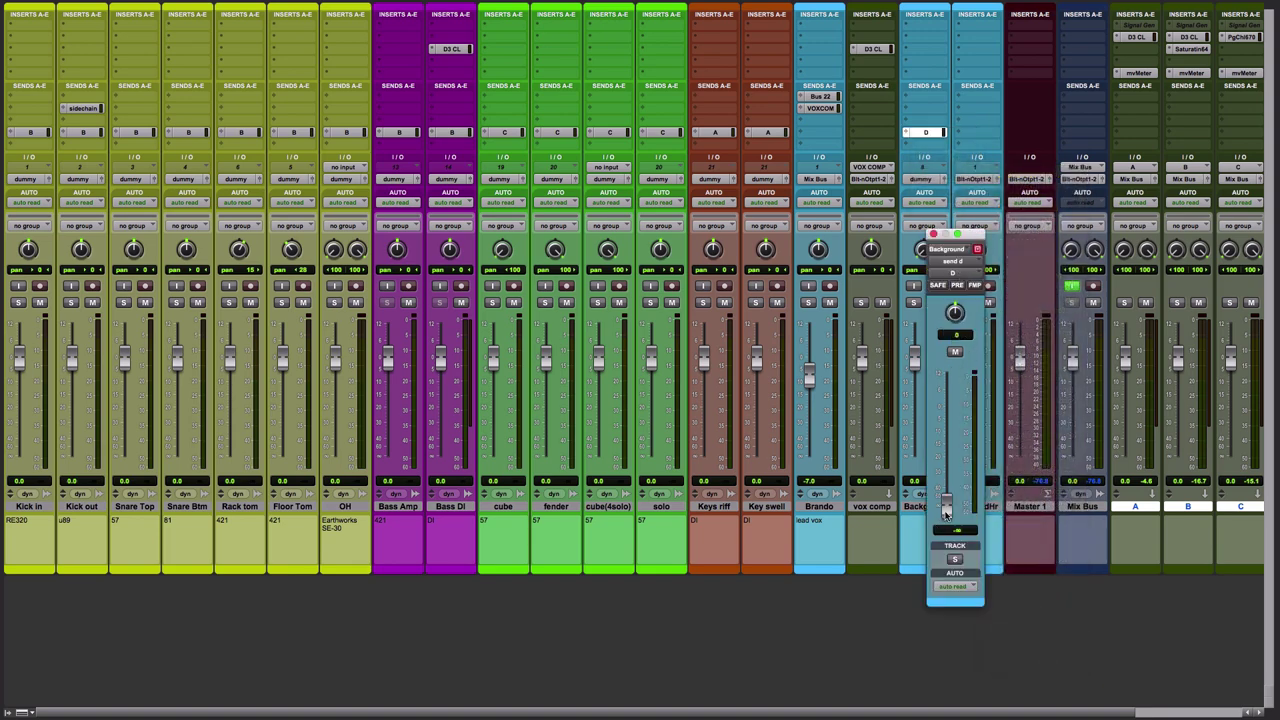
{"action": "left_click", "coordinate": [946, 512], "text": "alt"}
{"action": "left_click", "coordinate": [975, 287]}
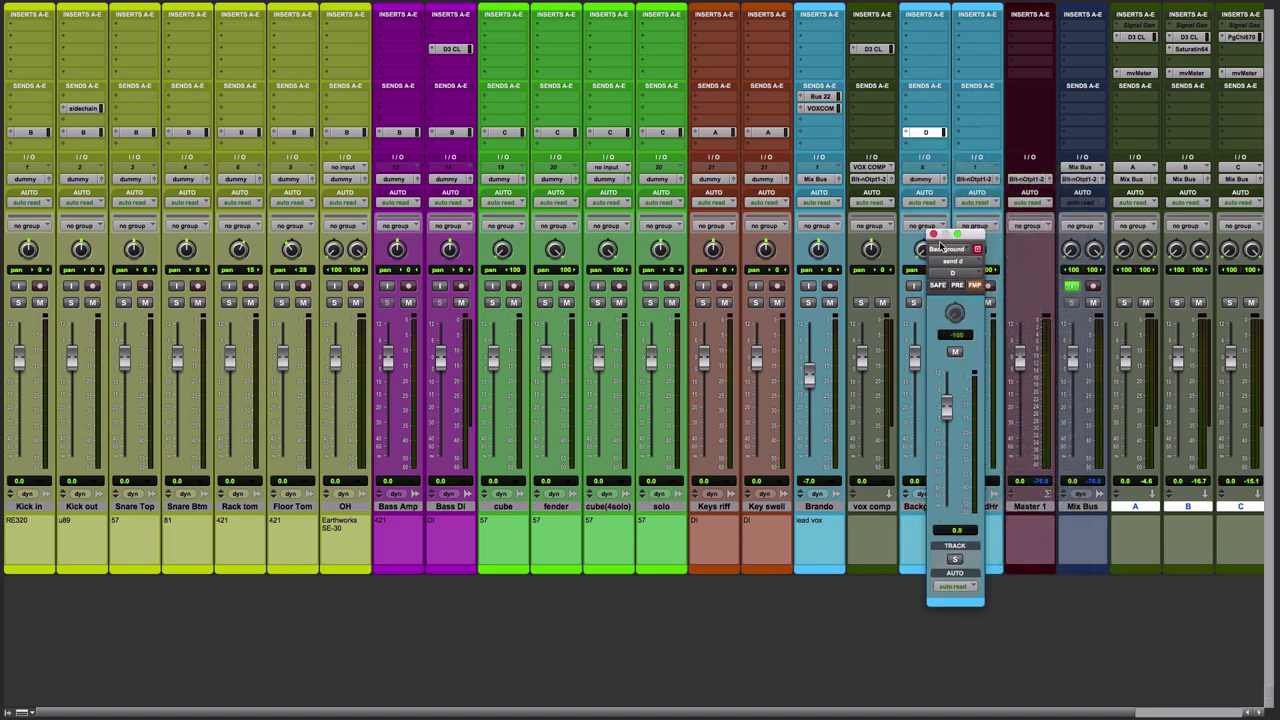
{"action": "left_click", "coordinate": [933, 235]}
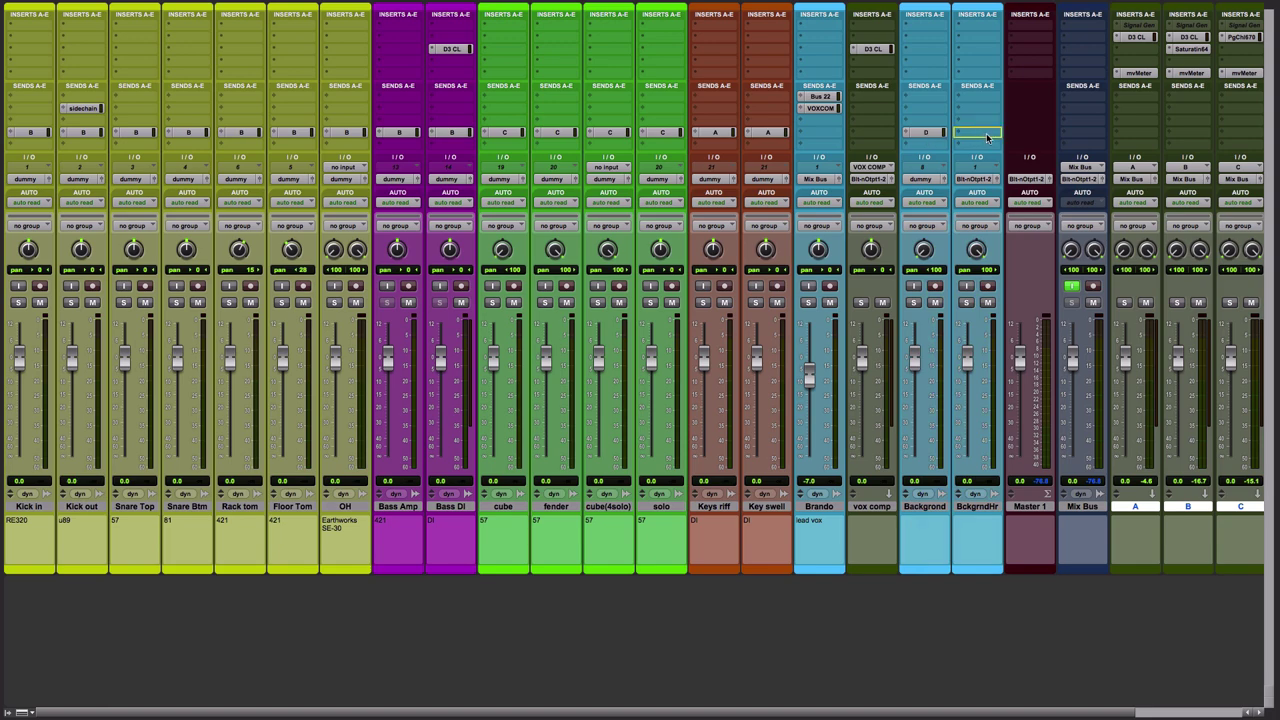
{"action": "left_click_drag", "start_coordinate": [926, 133], "coordinate": [978, 133]}
{"action": "scroll", "coordinate": [1050, 265], "scroll_direction": "right", "scroll_amount": 3}
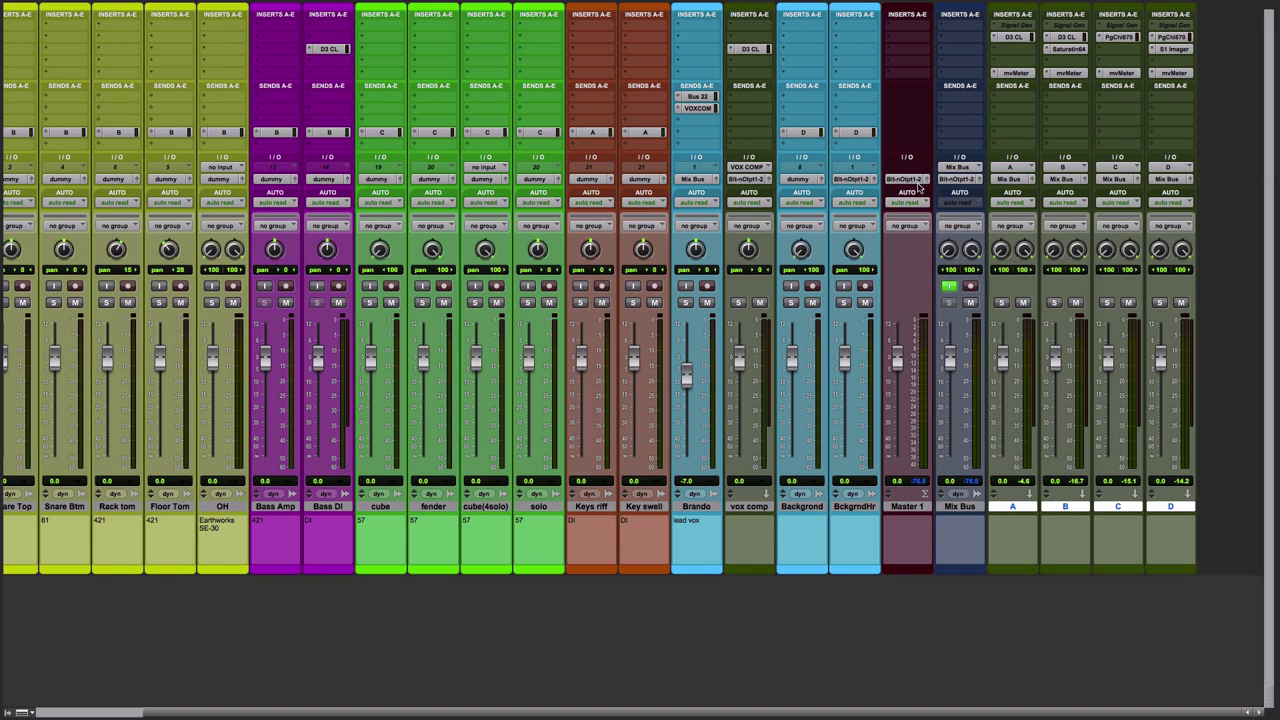
{"action": "scroll", "coordinate": [235, 190], "scroll_direction": "left", "scroll_amount": 3}
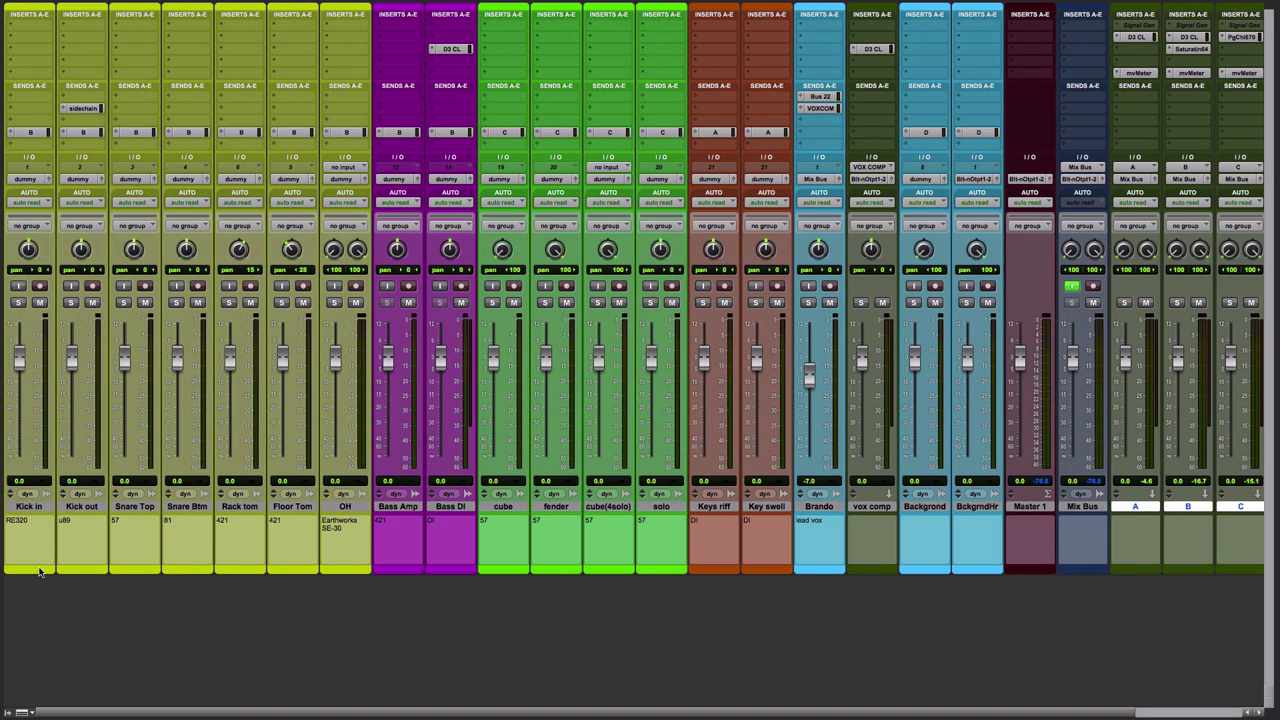
{"action": "scroll", "coordinate": [807, 533], "scroll_direction": "right", "scroll_amount": 3}
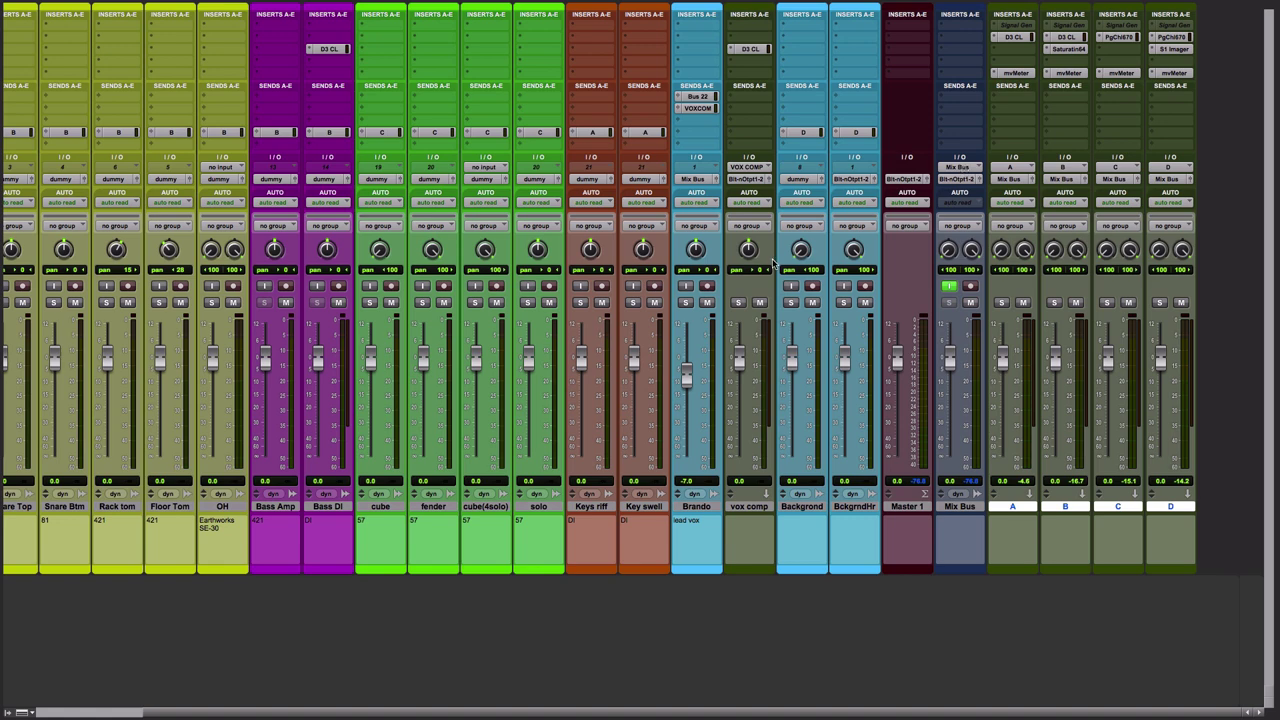
{"action": "scroll", "coordinate": [773, 263], "scroll_direction": "left", "scroll_amount": 3}
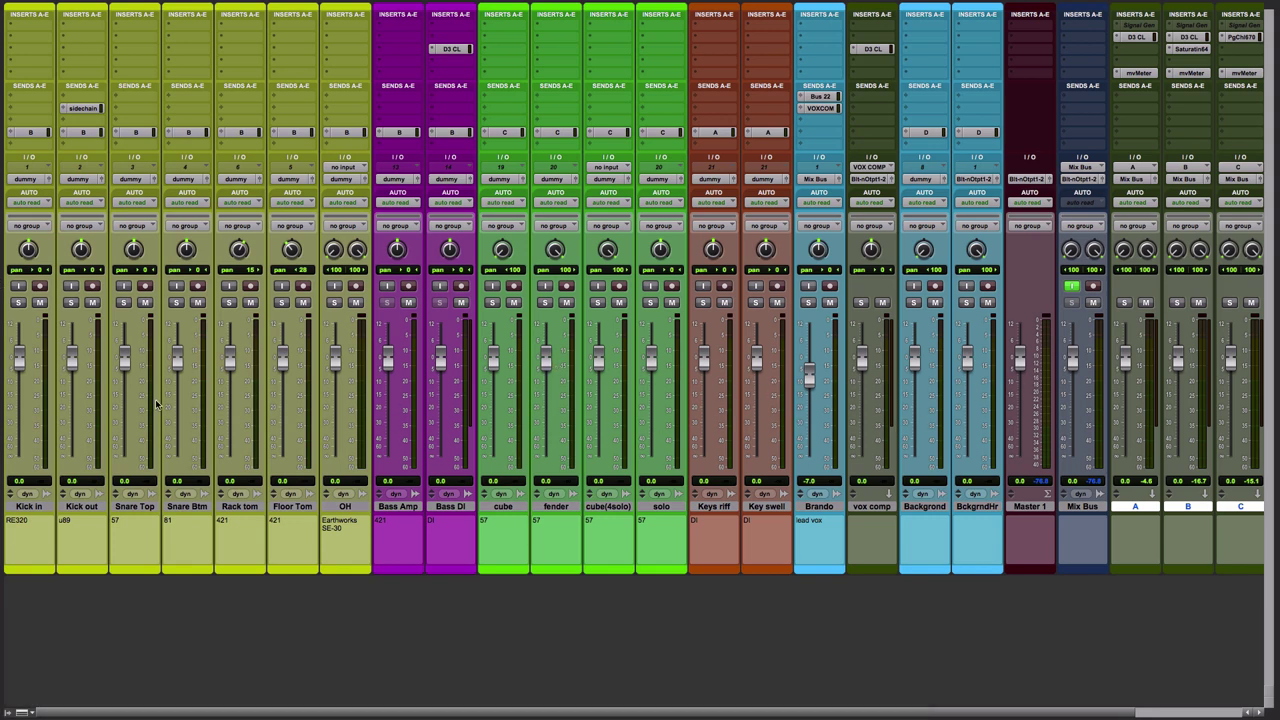
{"action": "scroll", "coordinate": [433, 492], "scroll_direction": "right", "scroll_amount": 2}
Step: Narrow the Mix strips, then lower cube, Kick out (~-4 dB), both background vocals and Keys riff (-12.1 dB)
{"action": "key", "text": "super+alt+m"}
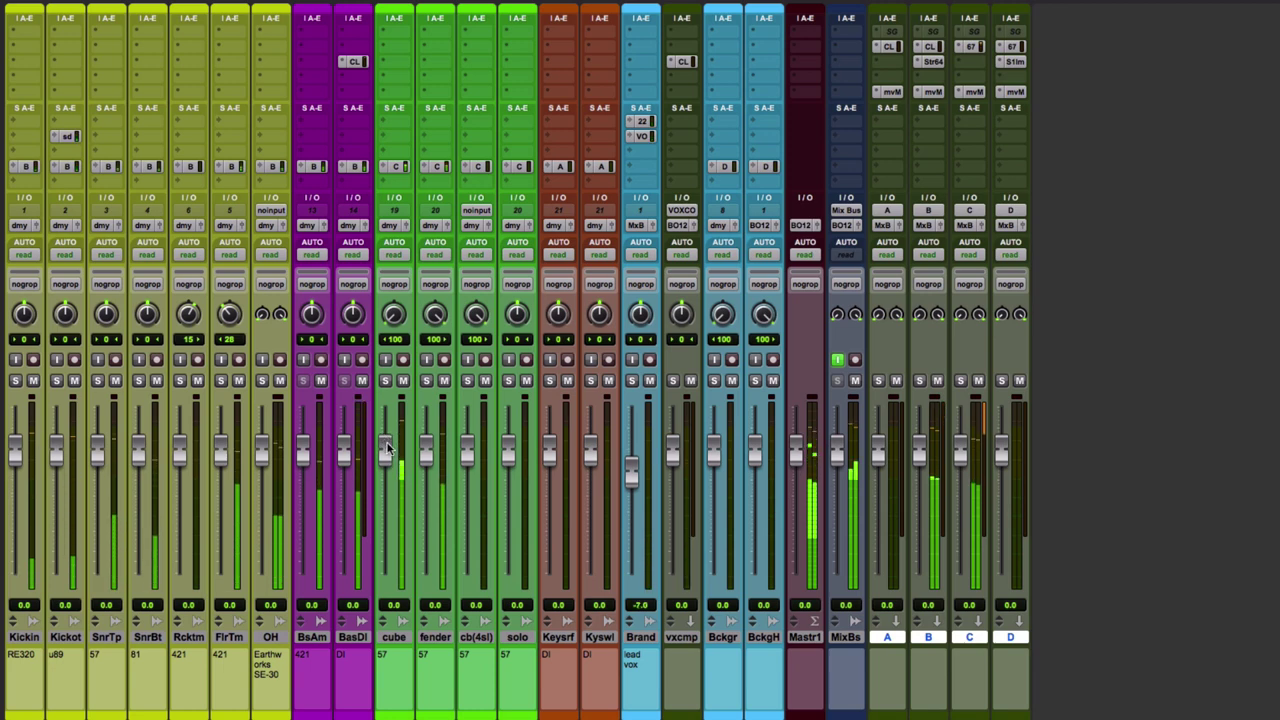
{"action": "mouse_move", "coordinate": [390, 447]}
{"action": "left_mouse_down"}
{"action": "mouse_move", "coordinate": [385, 483]}
{"action": "mouse_move", "coordinate": [424, 478]}
{"action": "left_mouse_up"}
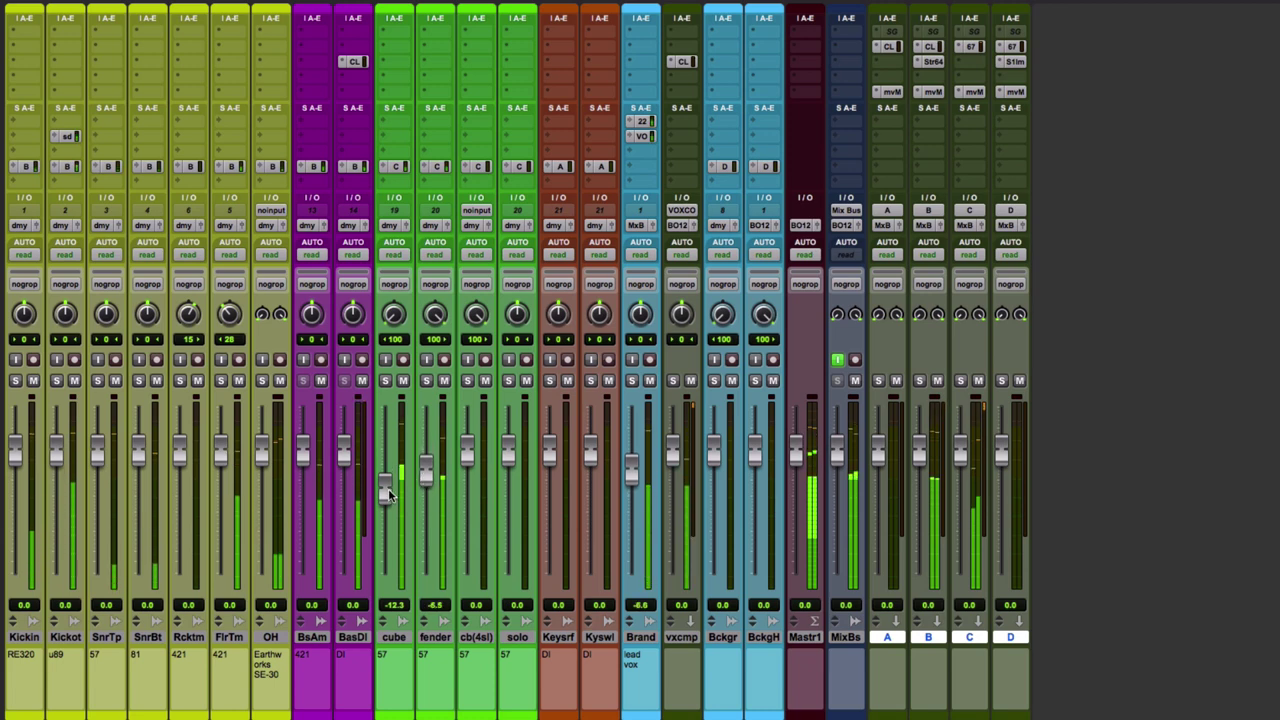
{"action": "left_click_drag", "start_coordinate": [388, 488], "coordinate": [389, 485]}
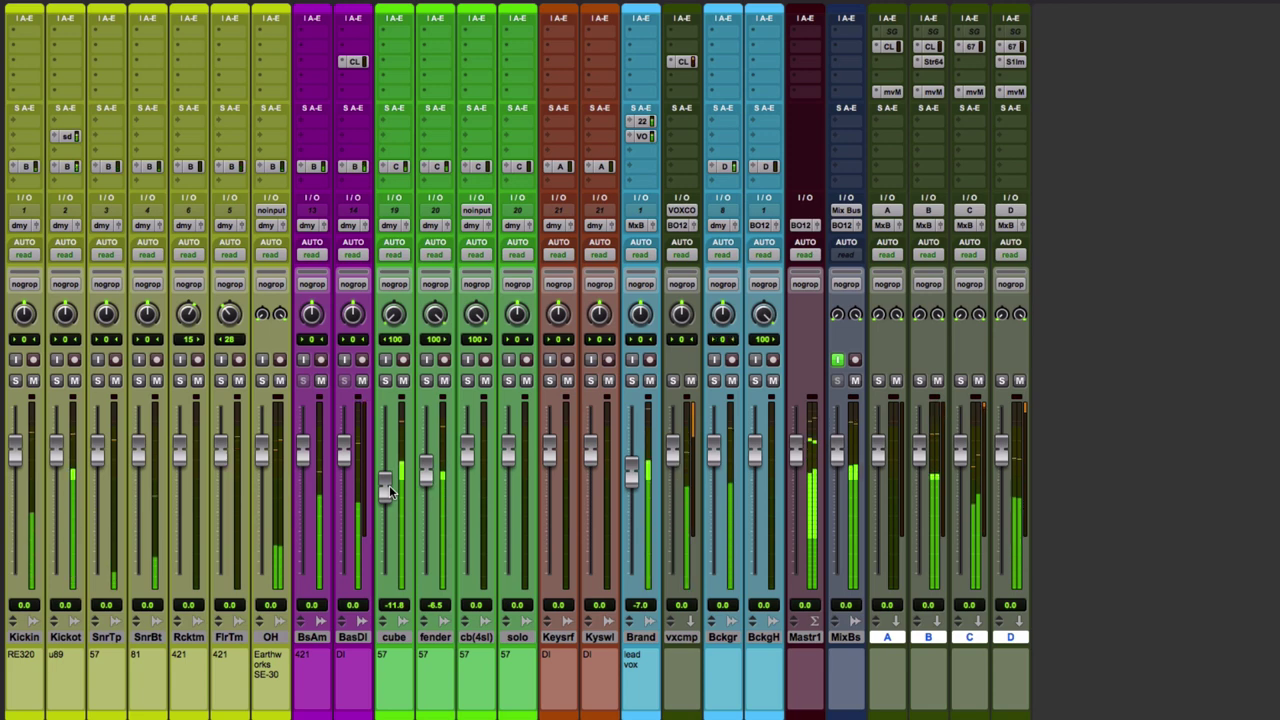
{"action": "left_click_drag", "start_coordinate": [56, 458], "coordinate": [82, 472]}
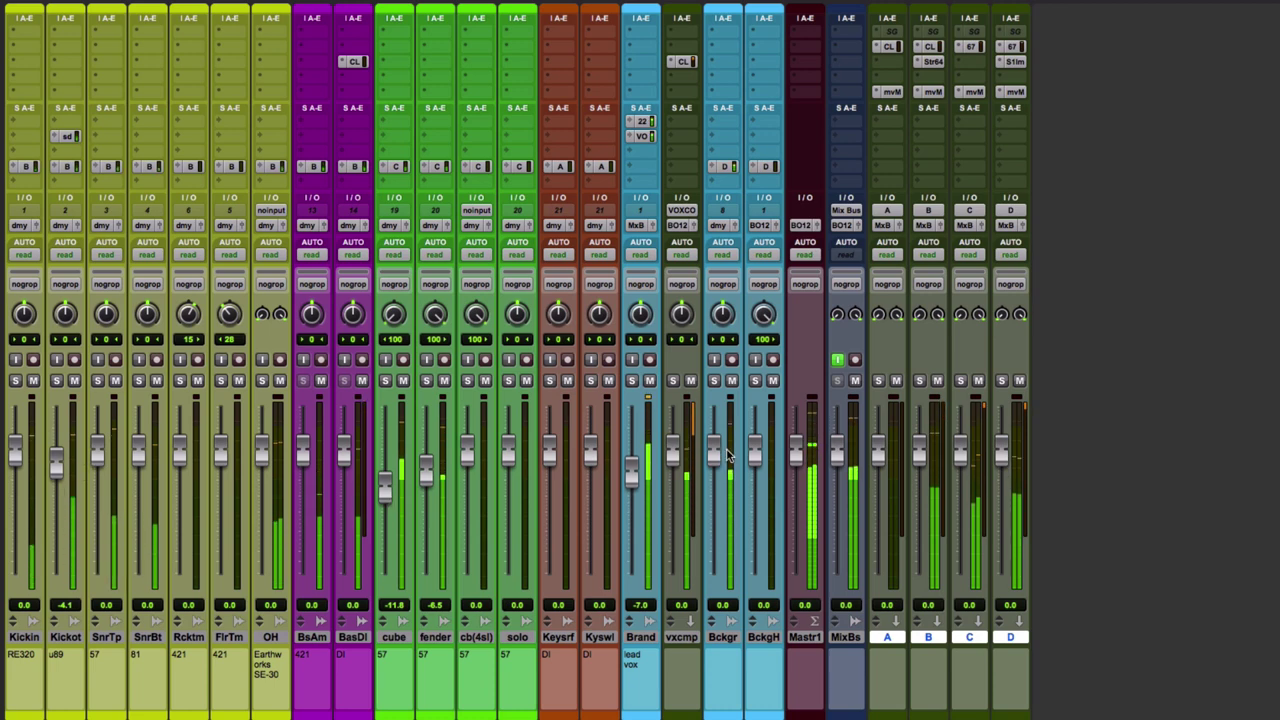
{"action": "mouse_move", "coordinate": [719, 459]}
{"action": "left_mouse_down"}
{"action": "mouse_move", "coordinate": [717, 476]}
{"action": "mouse_move", "coordinate": [757, 486]}
{"action": "left_mouse_up"}
{"action": "left_click_drag", "start_coordinate": [548, 445], "coordinate": [549, 490]}
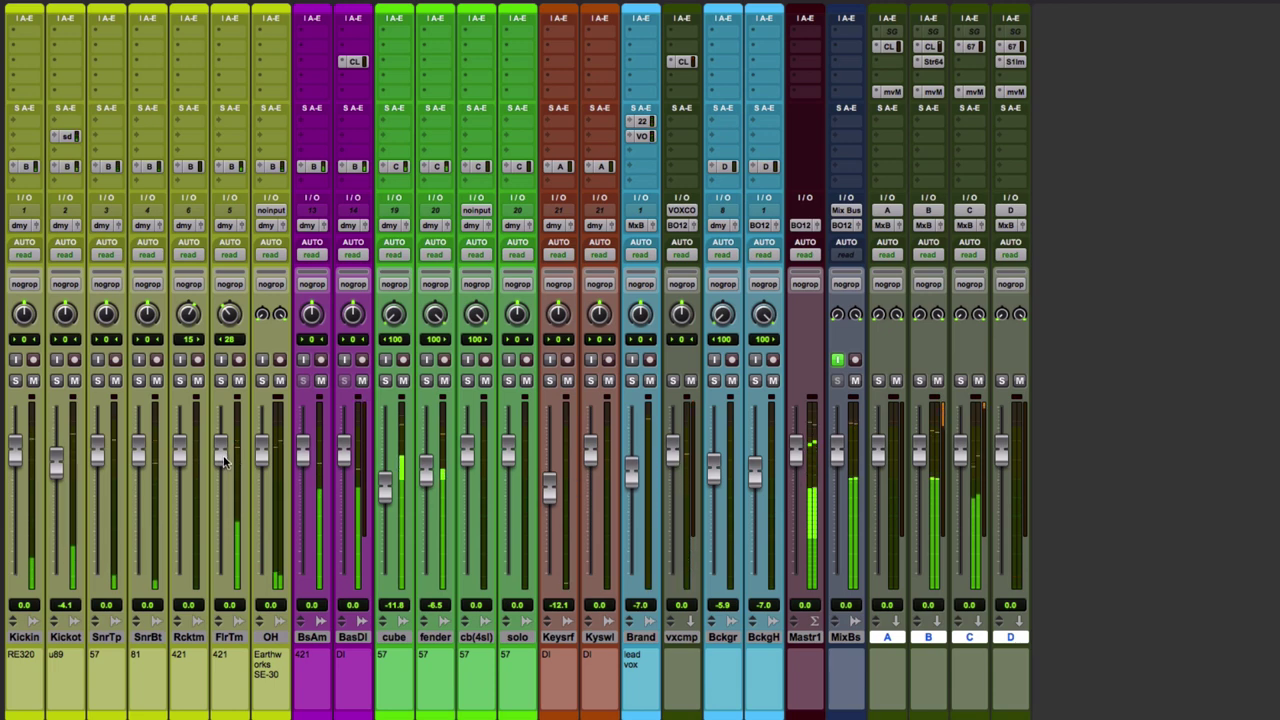
Step: Lower Floor Tom (-8.9 dB), OH, vox comp, Keys riff (-15.3 dB), Key swell and Backgrond (-7.0 dB)
{"action": "left_click_drag", "start_coordinate": [222, 460], "coordinate": [228, 488]}
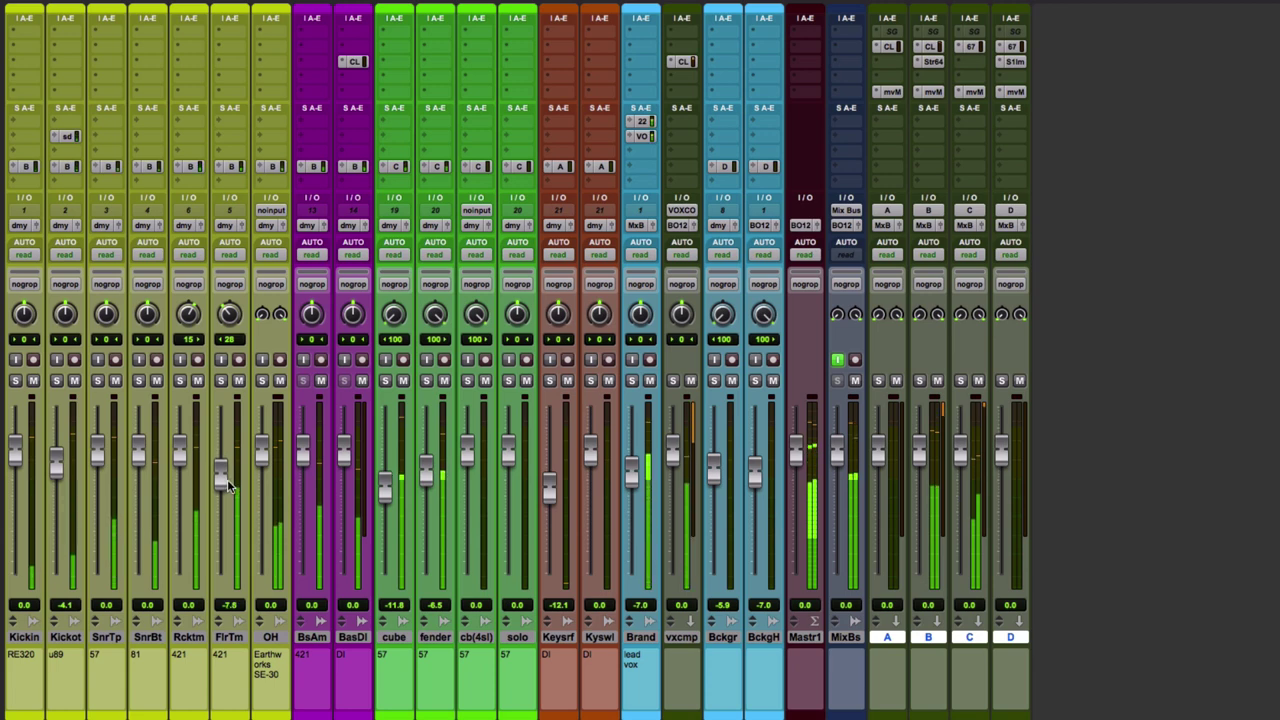
{"action": "left_click_drag", "start_coordinate": [262, 452], "coordinate": [260, 472]}
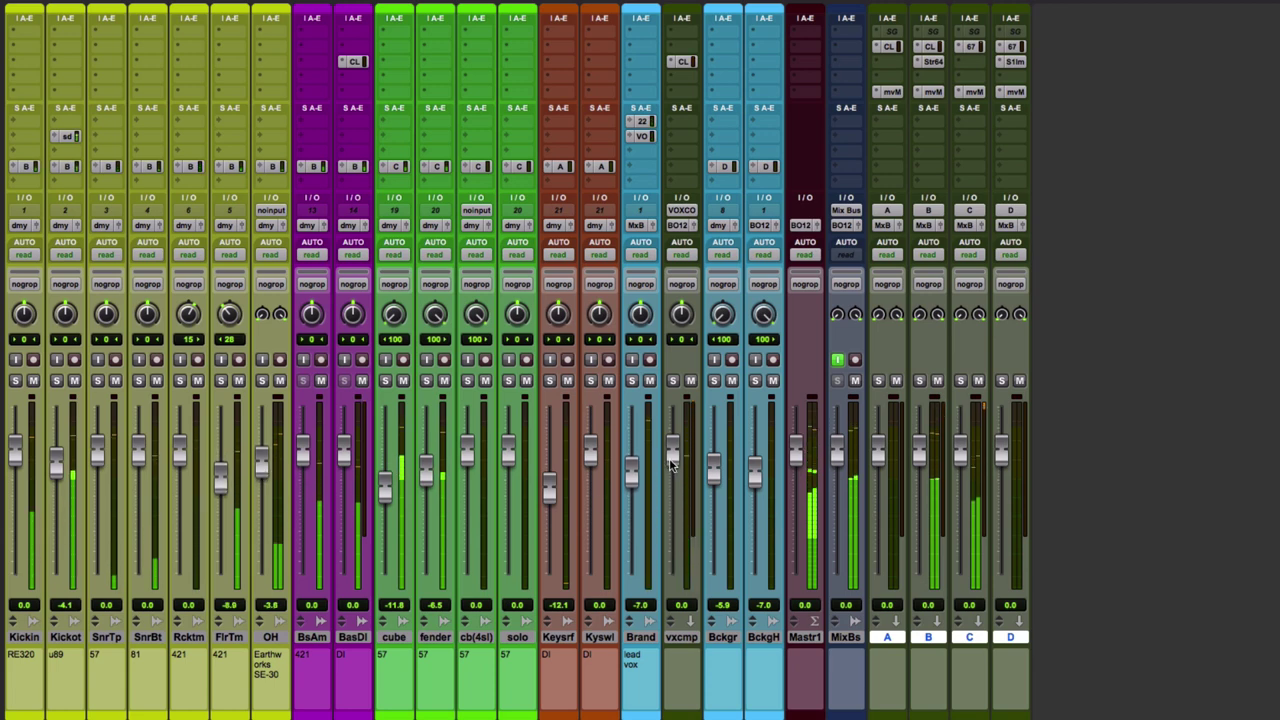
{"action": "left_click_drag", "start_coordinate": [674, 458], "coordinate": [673, 478]}
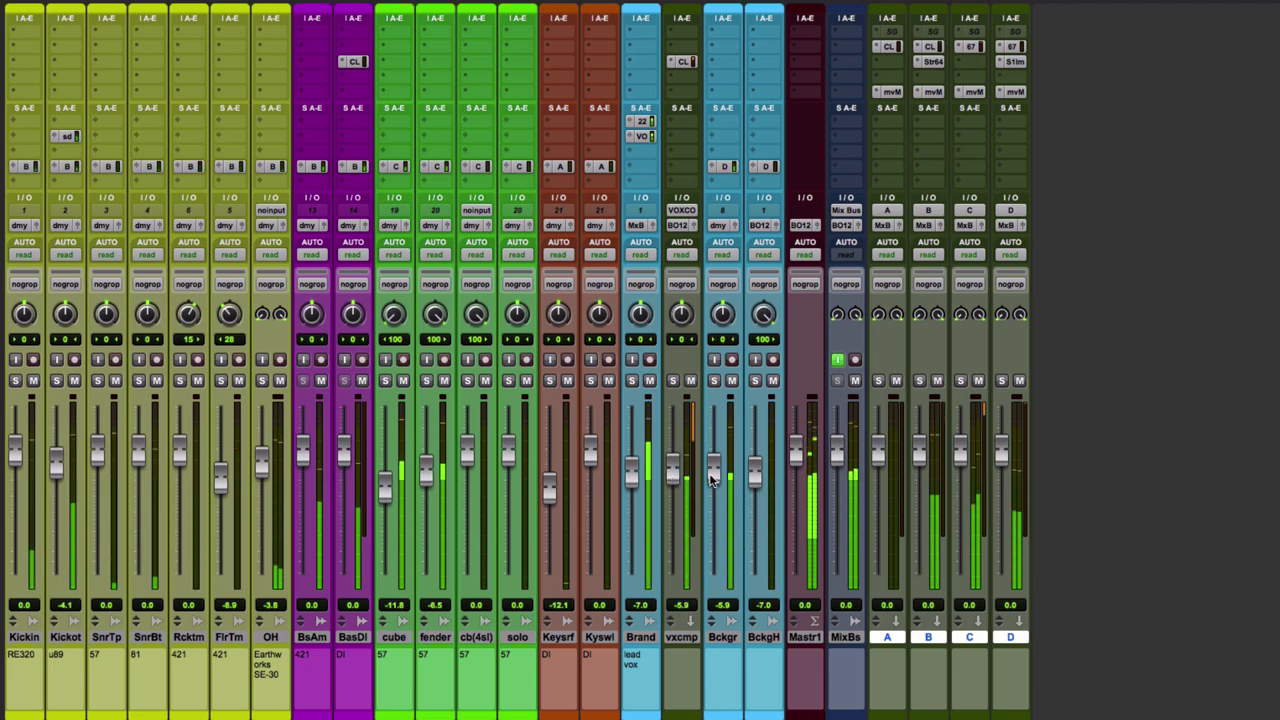
{"action": "left_click_drag", "start_coordinate": [712, 480], "coordinate": [712, 472]}
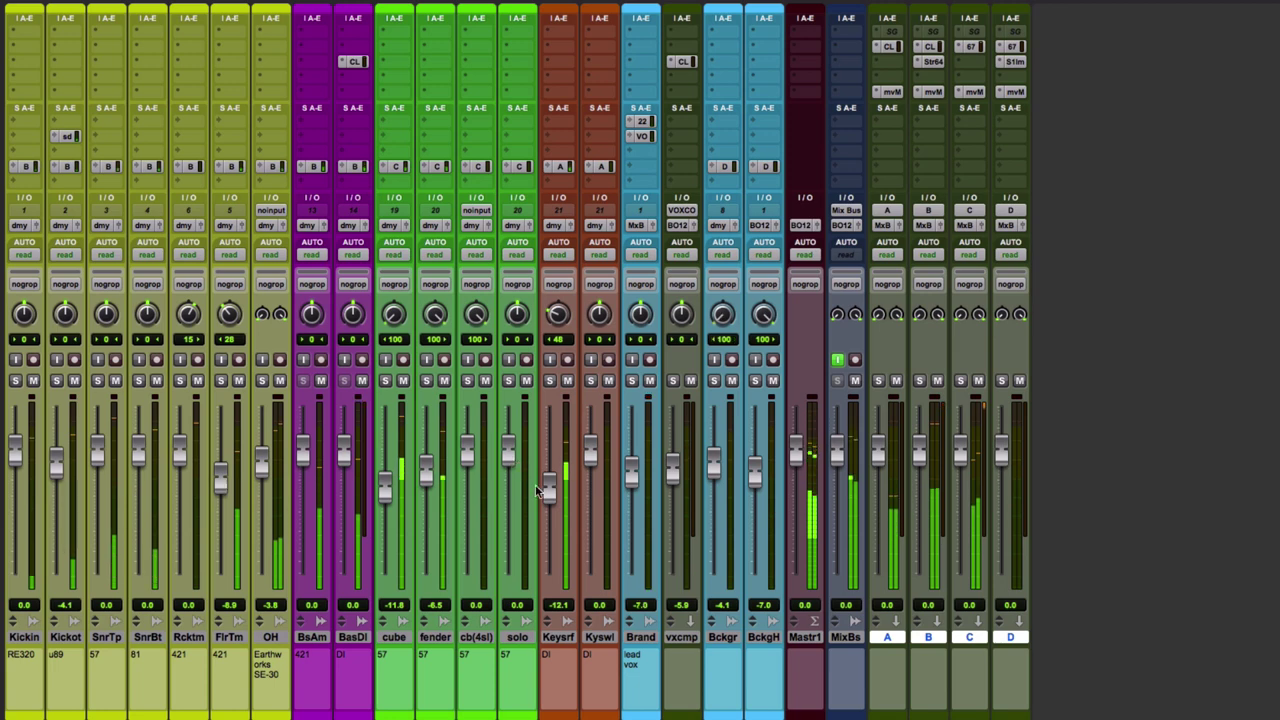
{"action": "left_click_drag", "start_coordinate": [549, 491], "coordinate": [549, 497]}
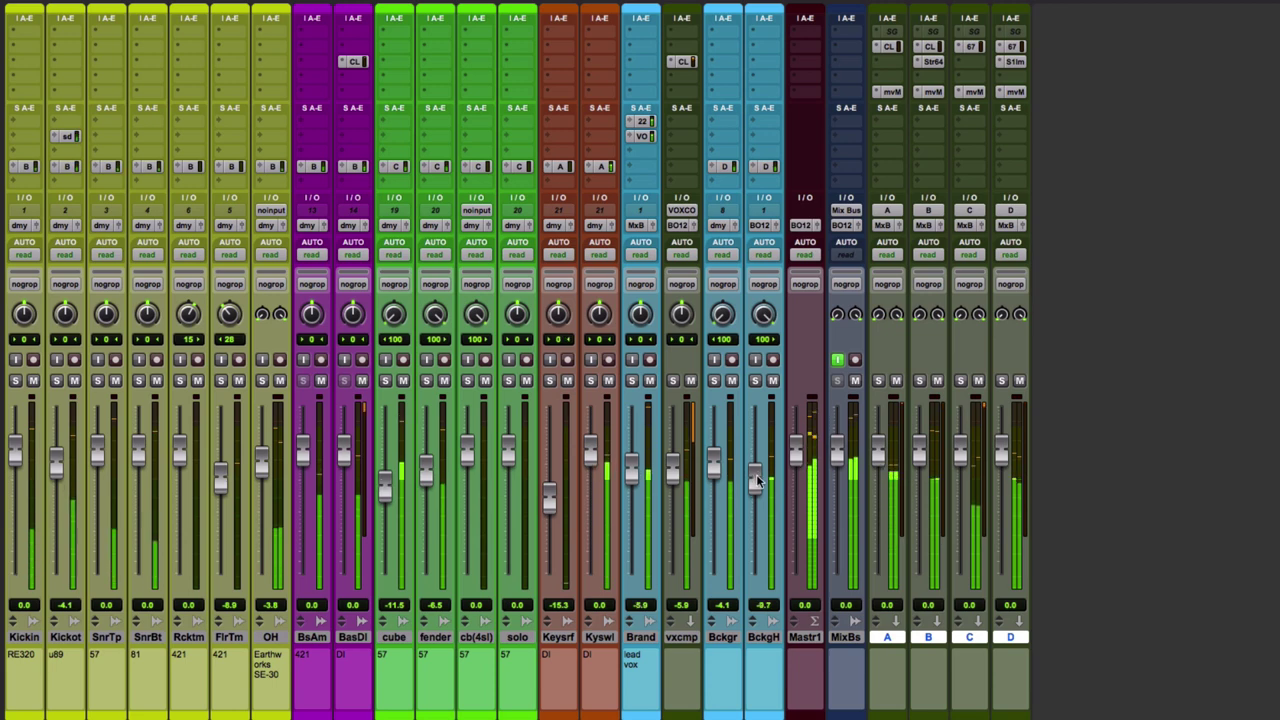
{"action": "left_click_drag", "start_coordinate": [590, 452], "coordinate": [591, 480]}
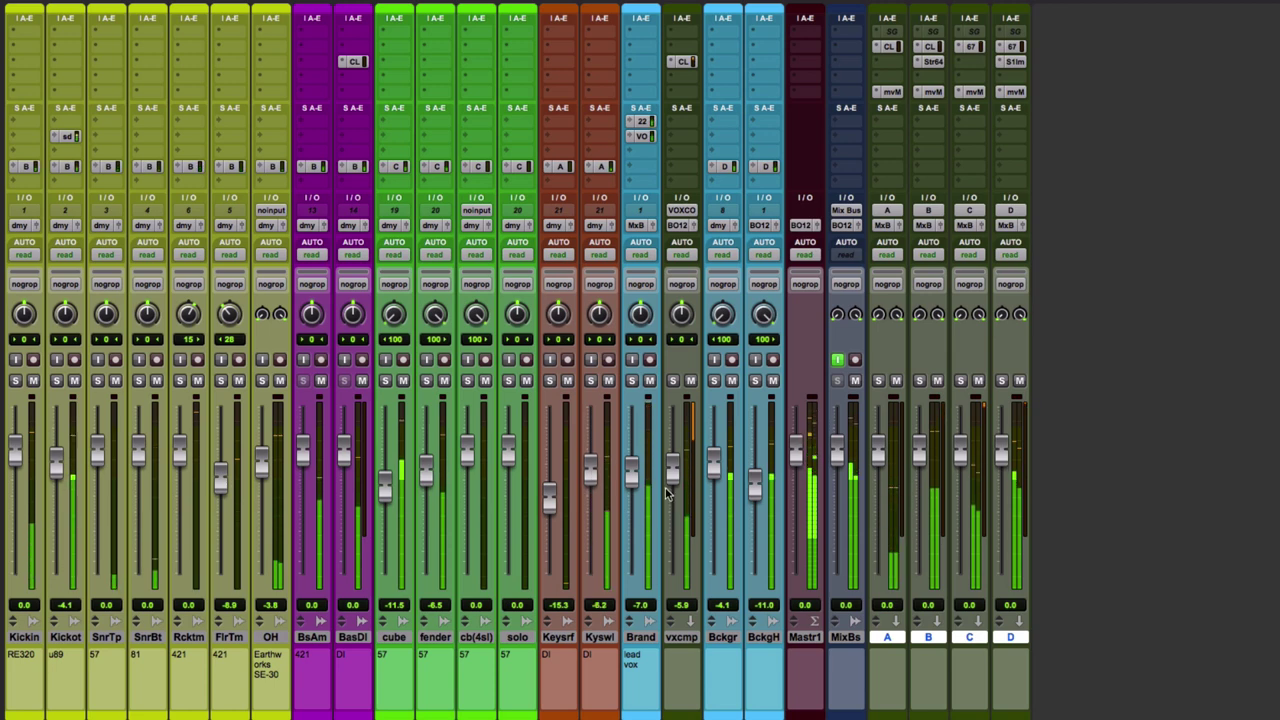
{"action": "left_click_drag", "start_coordinate": [716, 462], "coordinate": [717, 476]}
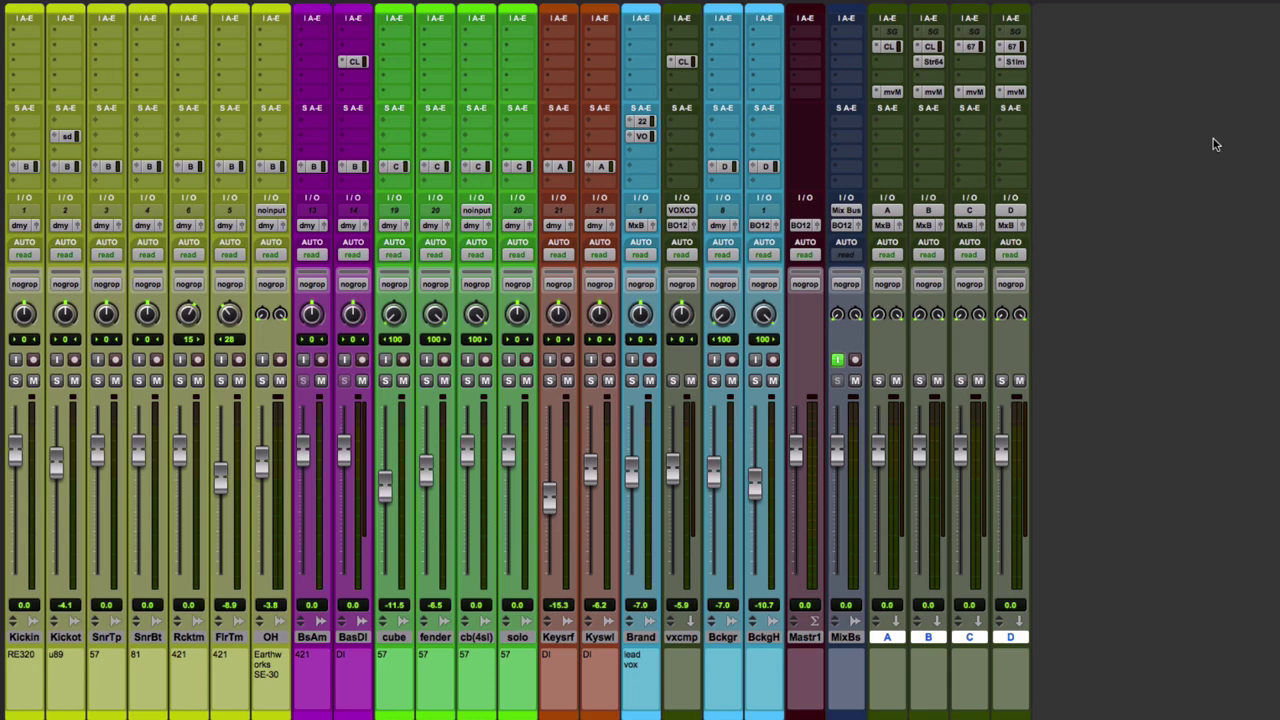
Step: Drop the bus A Dyn3 threshold to -31.7 dB while playing back from bar 37
{"action": "left_click", "coordinate": [895, 46]}
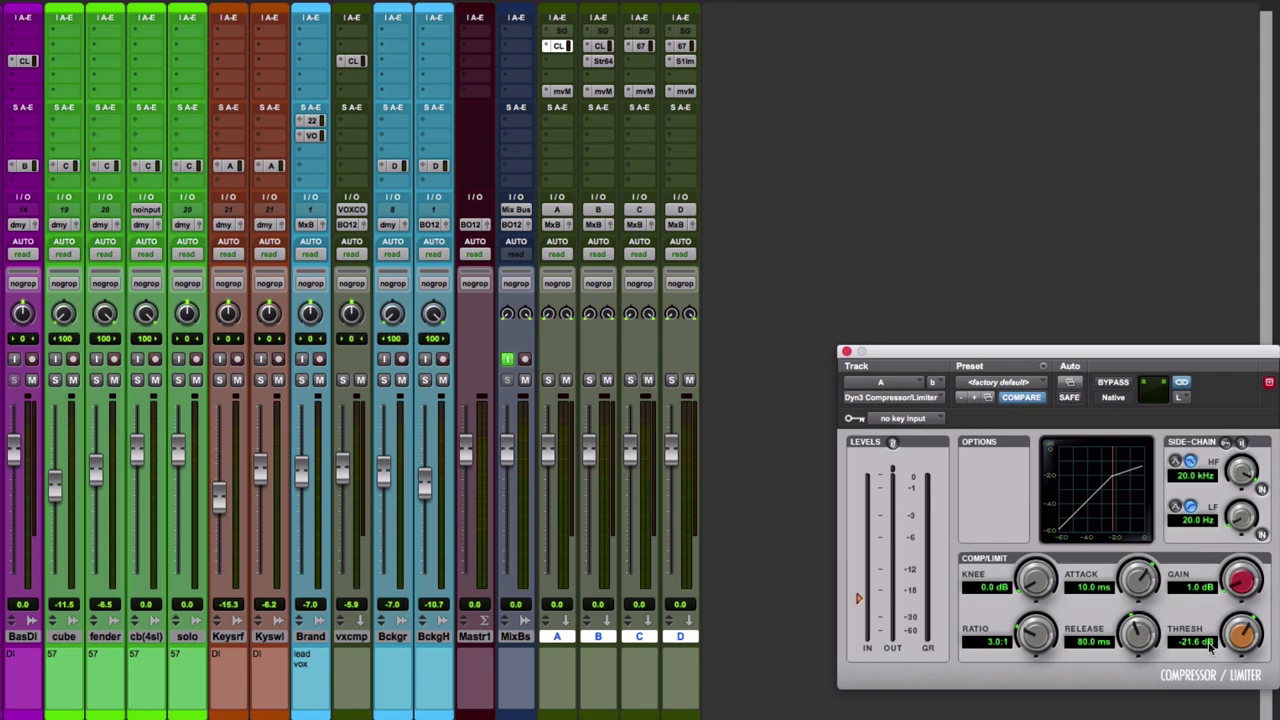
{"action": "left_click_drag", "start_coordinate": [1240, 645], "coordinate": [1241, 665]}
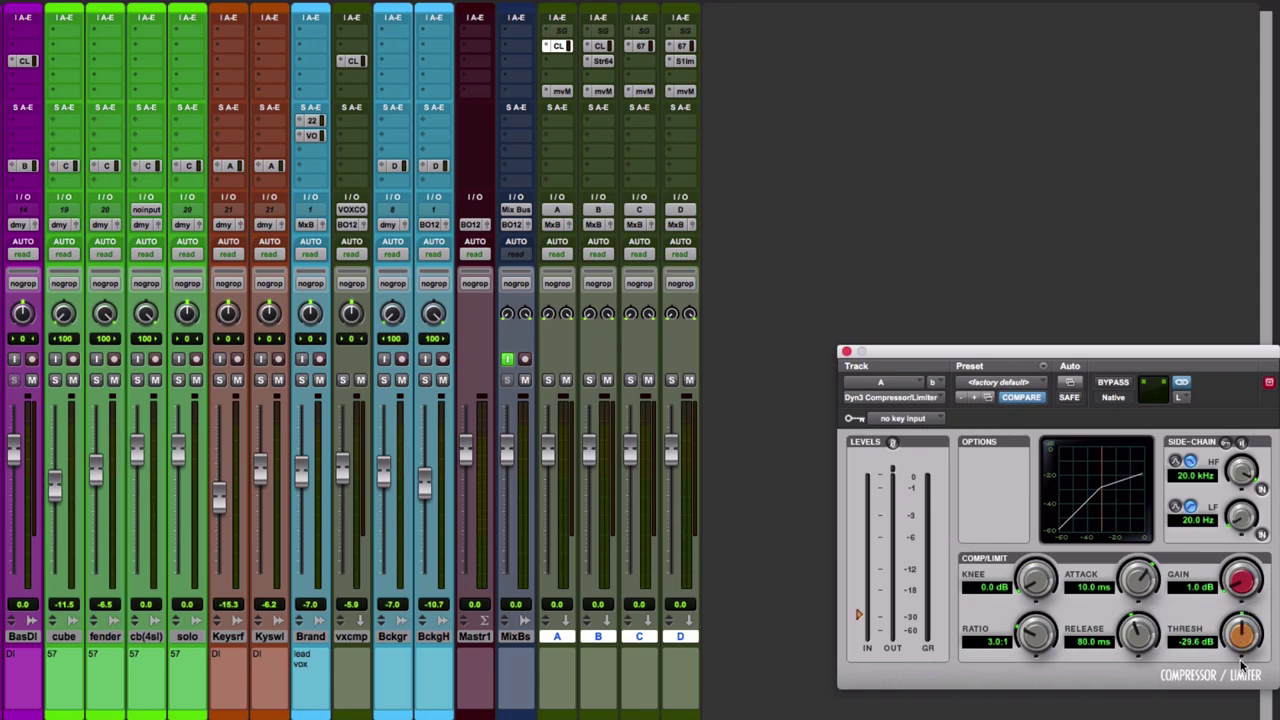
{"action": "key", "text": "ctrl+equal"}
{"action": "scroll", "coordinate": [482, 180], "scroll_direction": "right", "scroll_amount": 5}
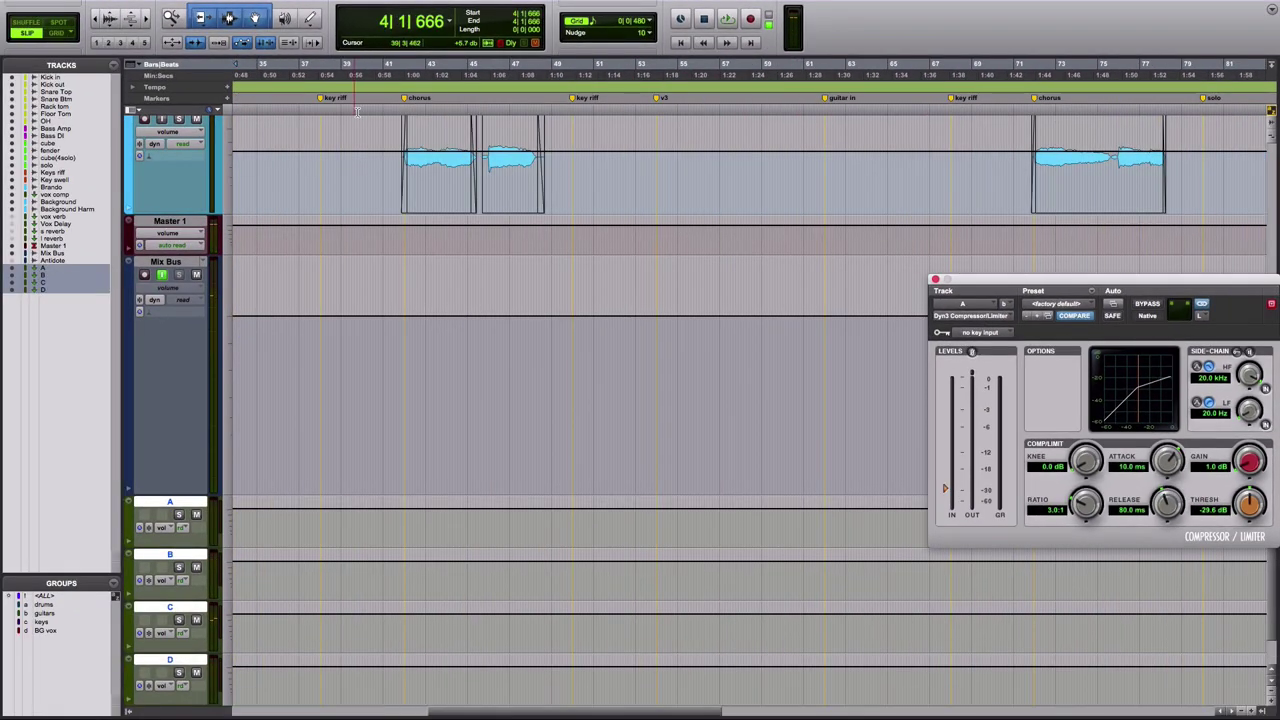
{"action": "left_click", "coordinate": [314, 110]}
{"action": "key", "text": "space"}
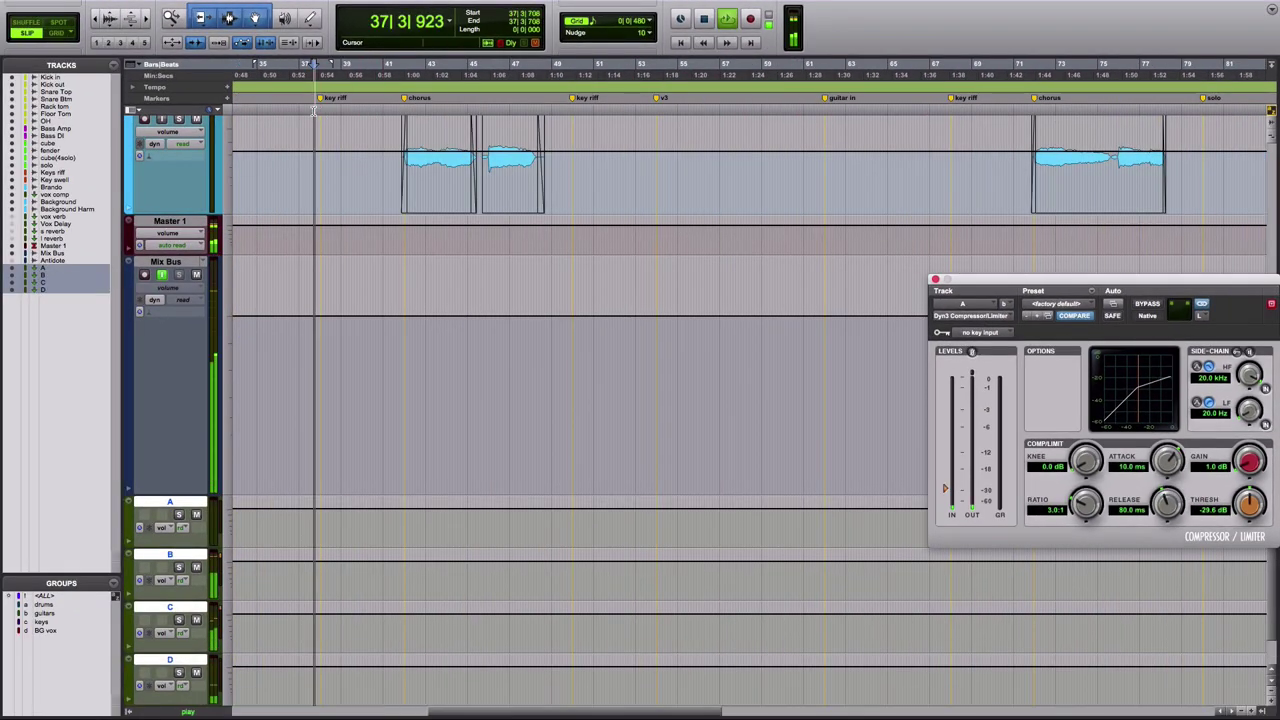
{"action": "key", "text": "ctrl+equal"}
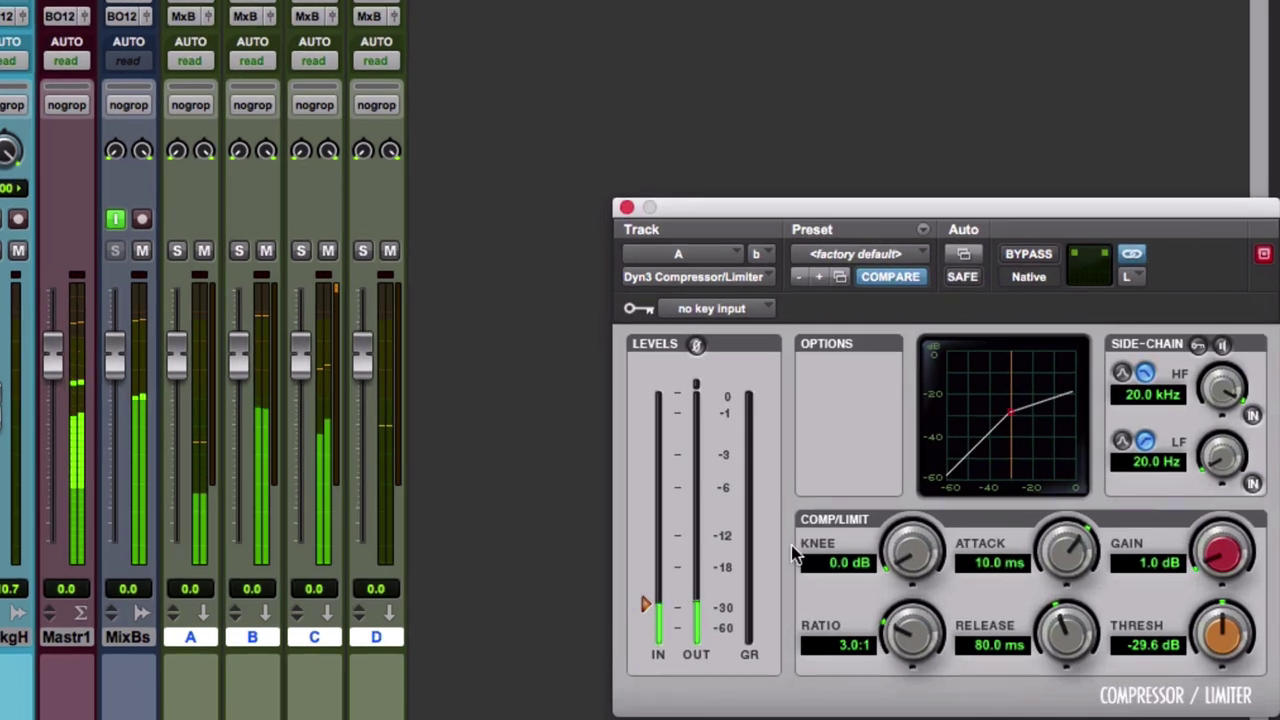
{"action": "left_click_drag", "start_coordinate": [1232, 640], "coordinate": [1234, 655]}
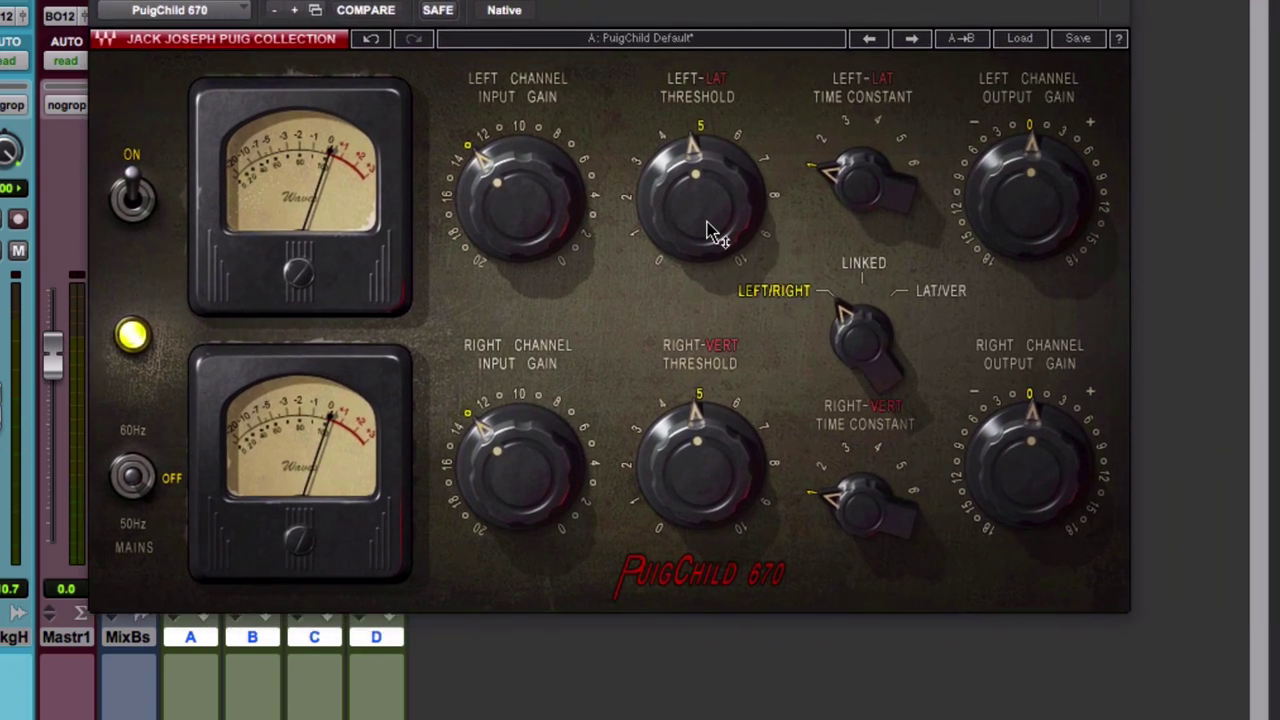
Step: On bus D's PuigChild 670, raise left threshold to about 9.6 and right to maximum, then close it
{"action": "left_click", "coordinate": [860, 343]}
{"action": "left_click", "coordinate": [860, 343]}
{"action": "left_click_drag", "start_coordinate": [695, 178], "coordinate": [700, 150]}
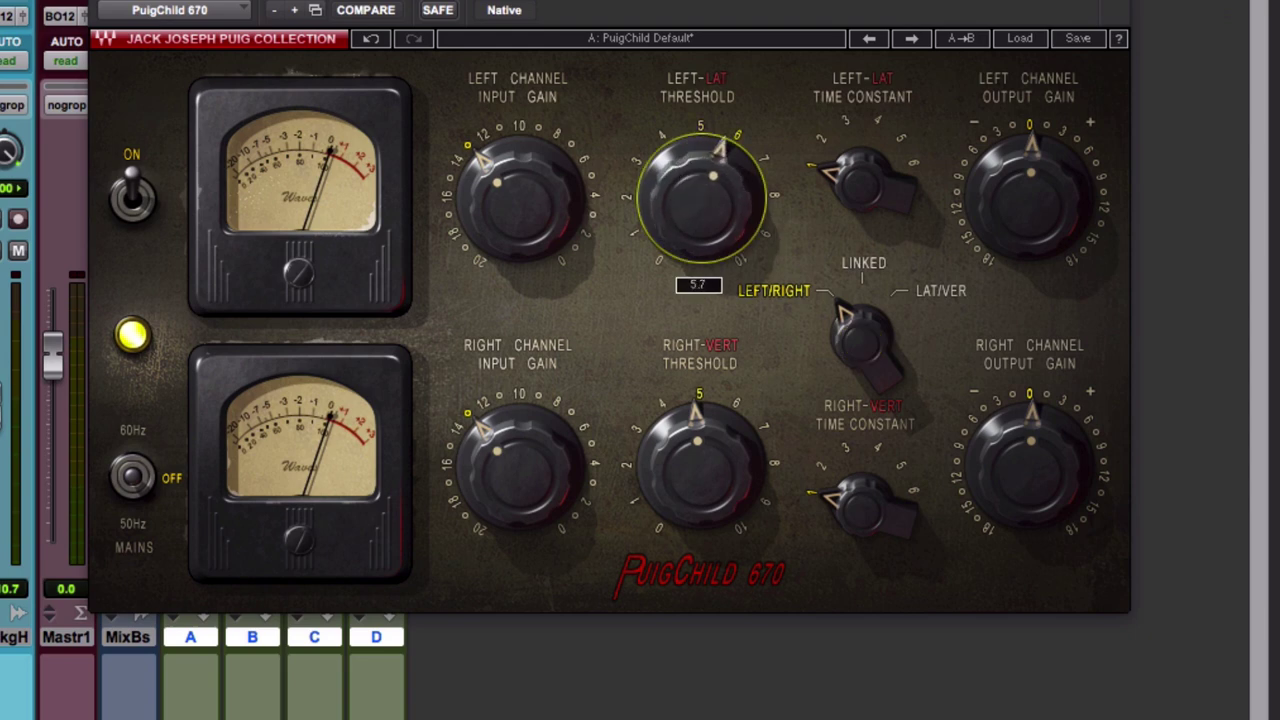
{"action": "left_click_drag", "start_coordinate": [705, 480], "coordinate": [710, 440]}
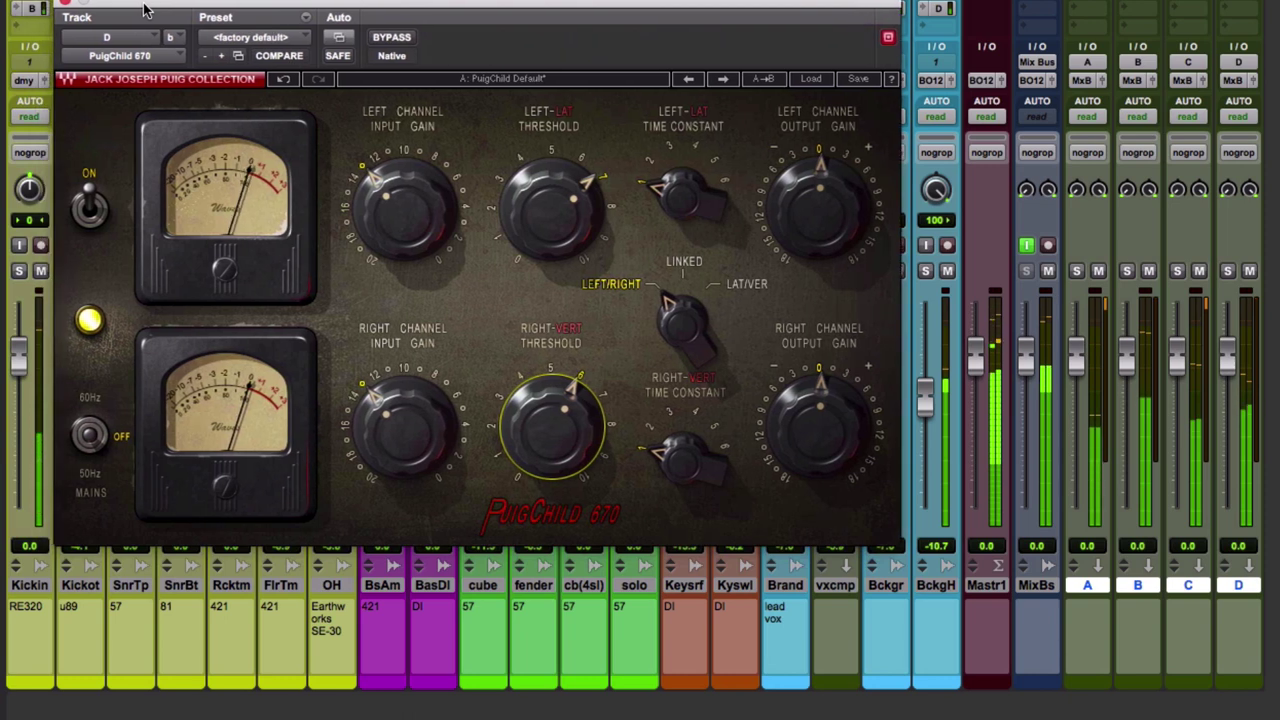
{"action": "left_click_drag", "start_coordinate": [551, 205], "coordinate": [551, 165]}
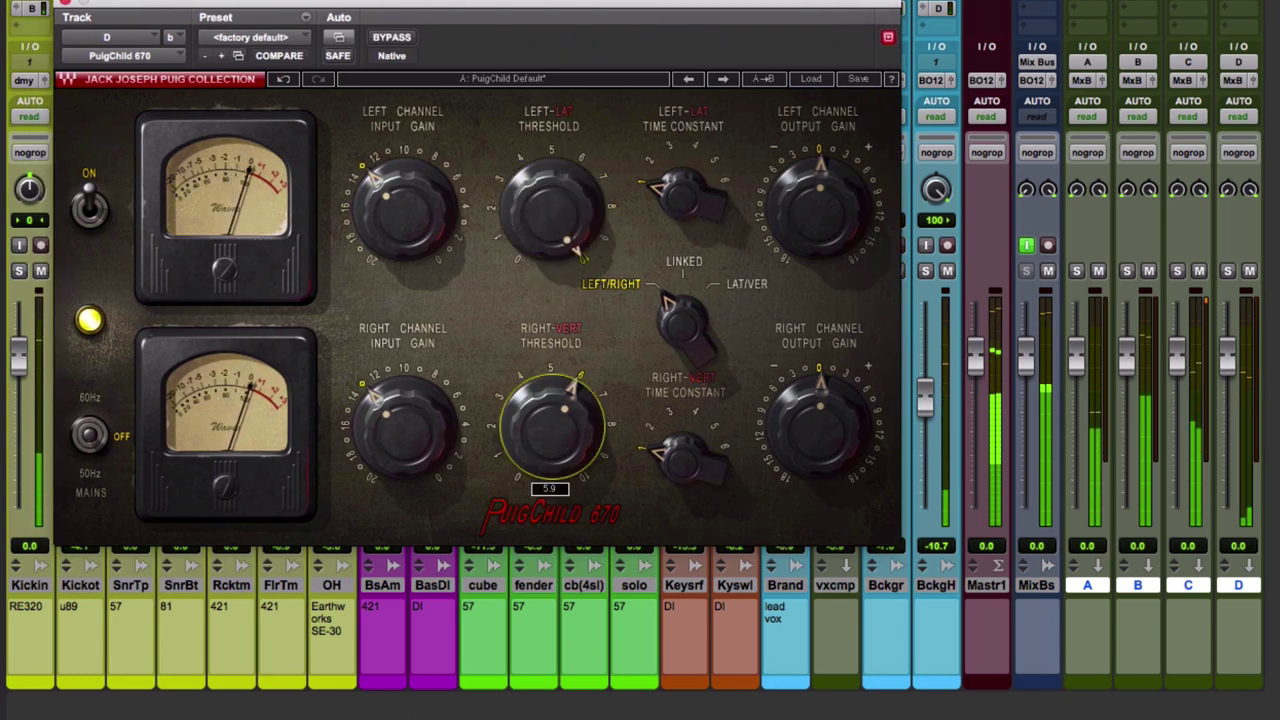
{"action": "left_click_drag", "start_coordinate": [549, 432], "coordinate": [549, 380]}
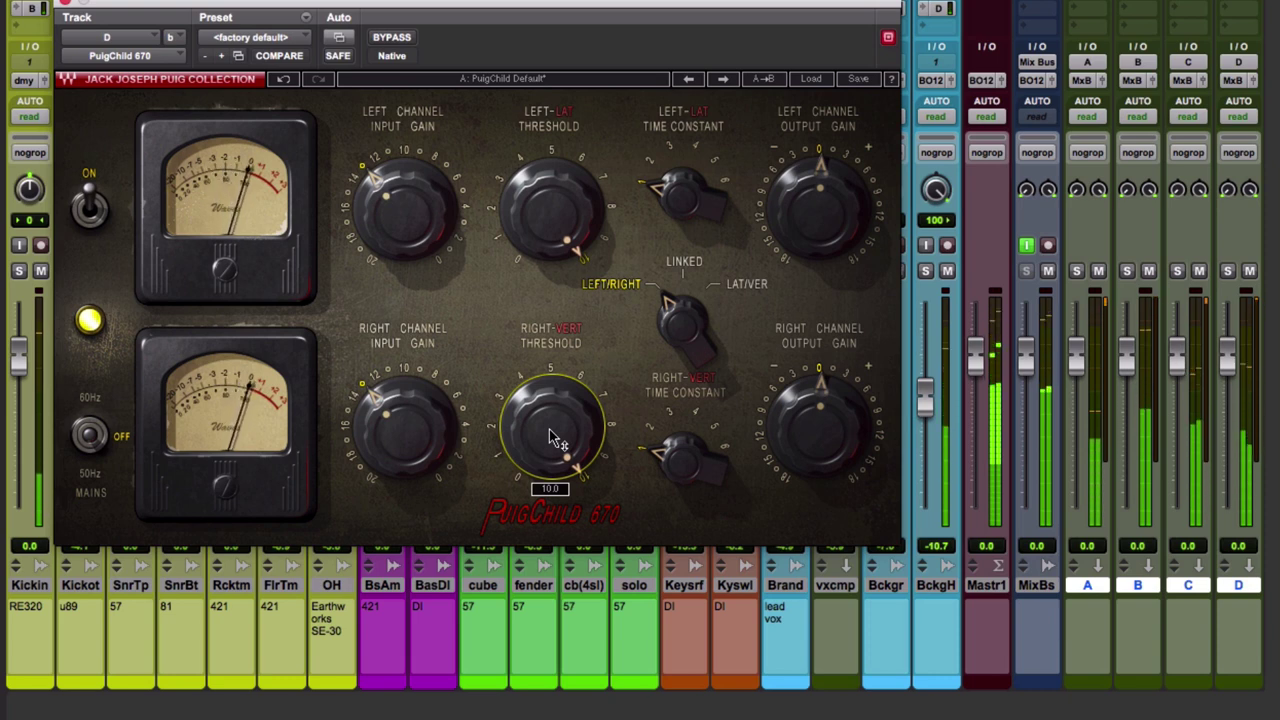
{"action": "left_click", "coordinate": [62, 6]}
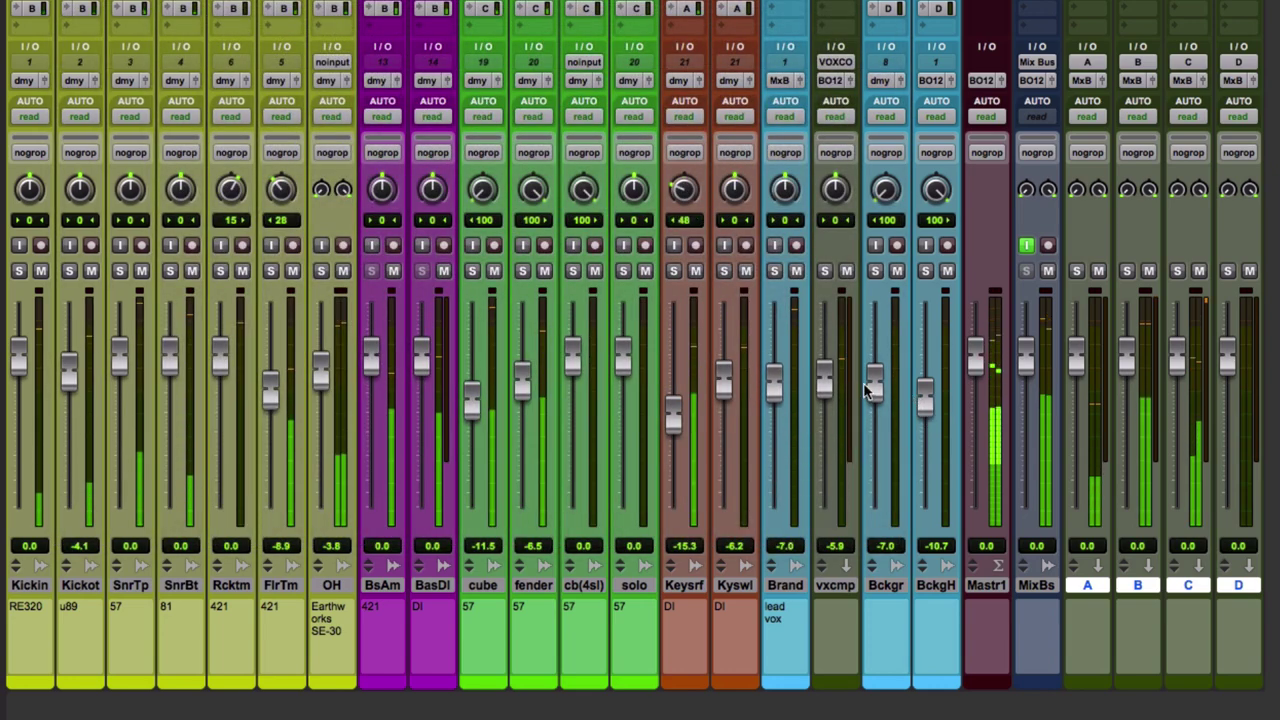
Step: Set Bckgr and BckgH to -8.6 dB, start playback, and drop Keys riff to -16.9 dB
{"action": "mouse_move", "coordinate": [867, 390]}
{"action": "left_mouse_down"}
{"action": "mouse_move", "coordinate": [867, 401]}
{"action": "mouse_move", "coordinate": [926, 397]}
{"action": "left_mouse_up"}
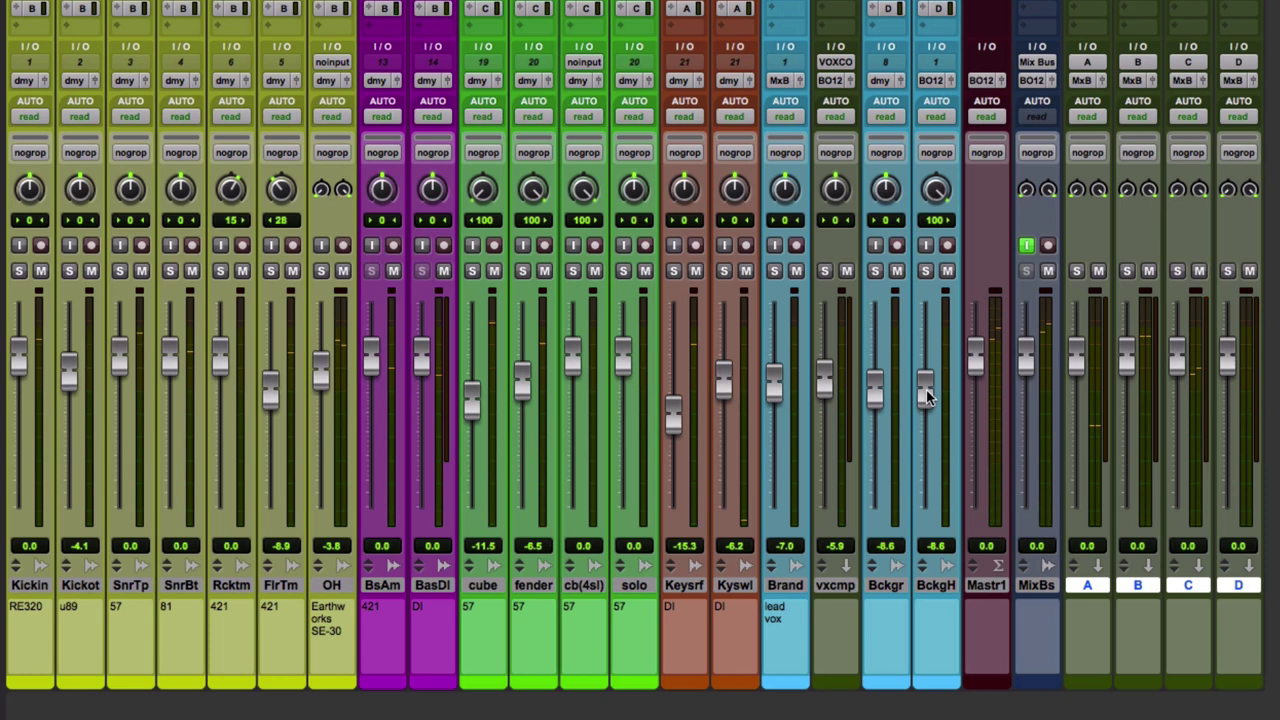
{"action": "key", "text": "space"}
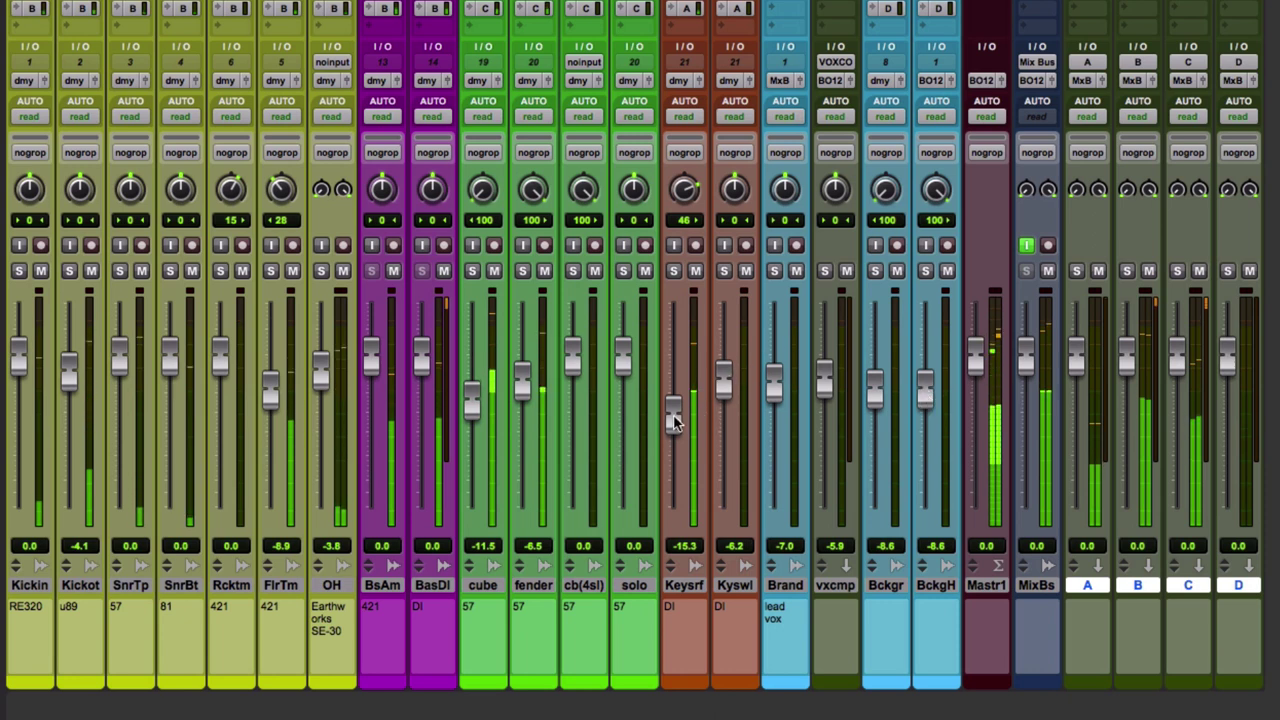
{"action": "left_click_drag", "start_coordinate": [673, 420], "coordinate": [673, 428]}
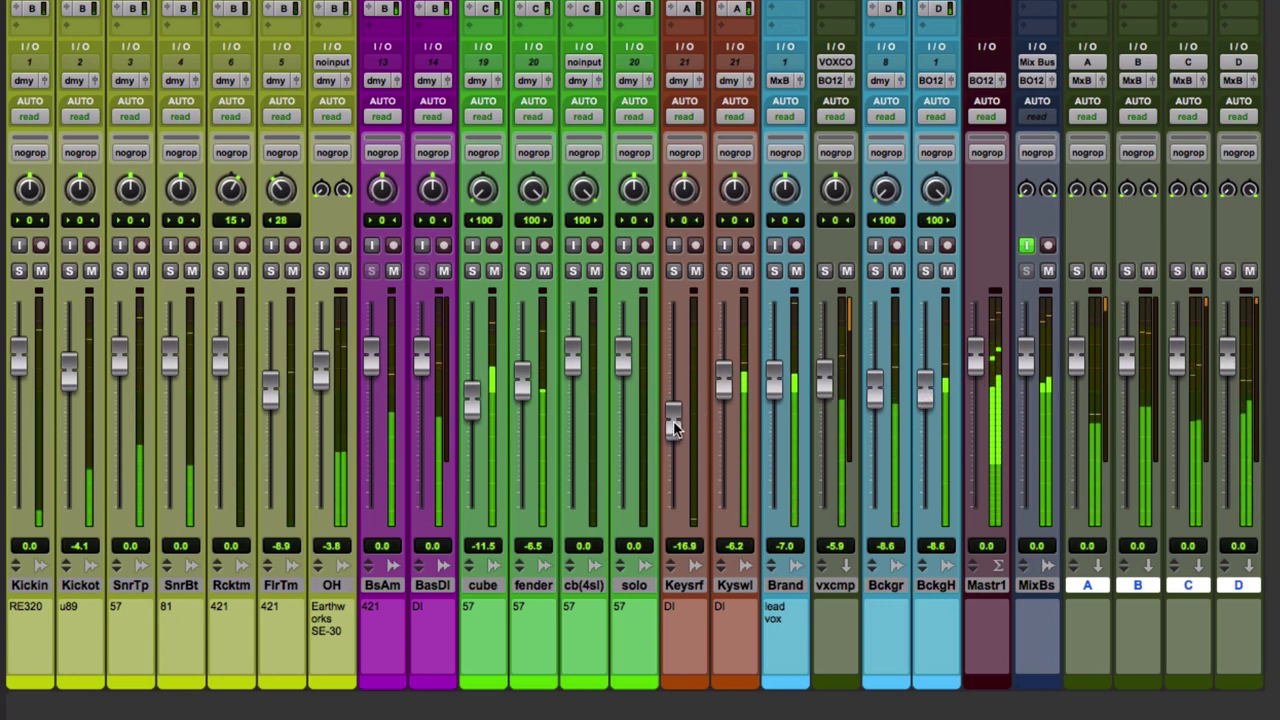